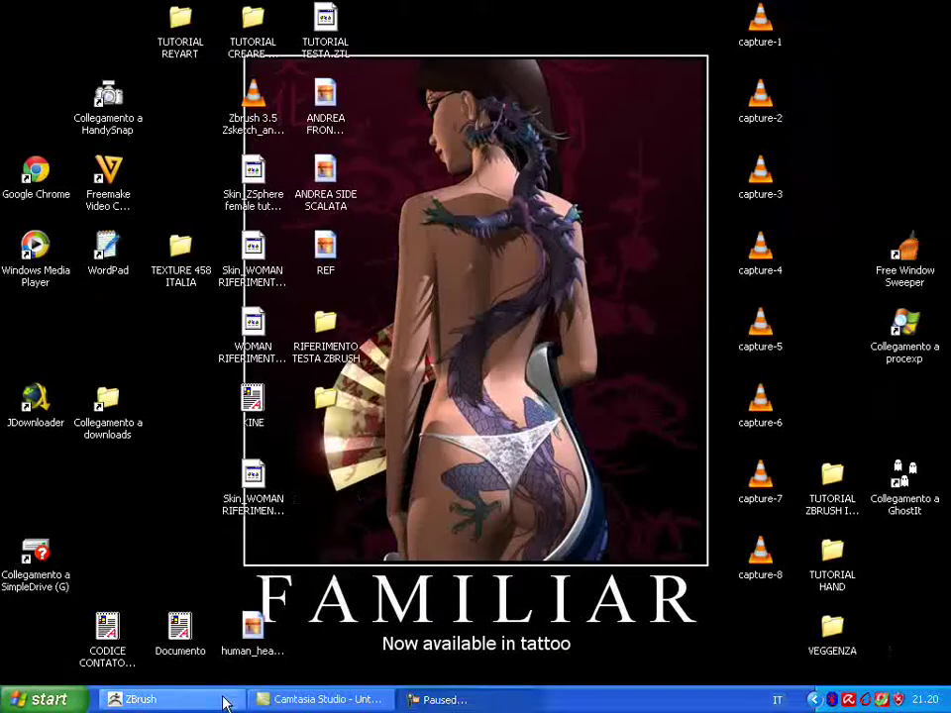
# - Restore the ZBrush window showing the rough PolySphere head from the taskbar
pyautogui.click(216, 700)
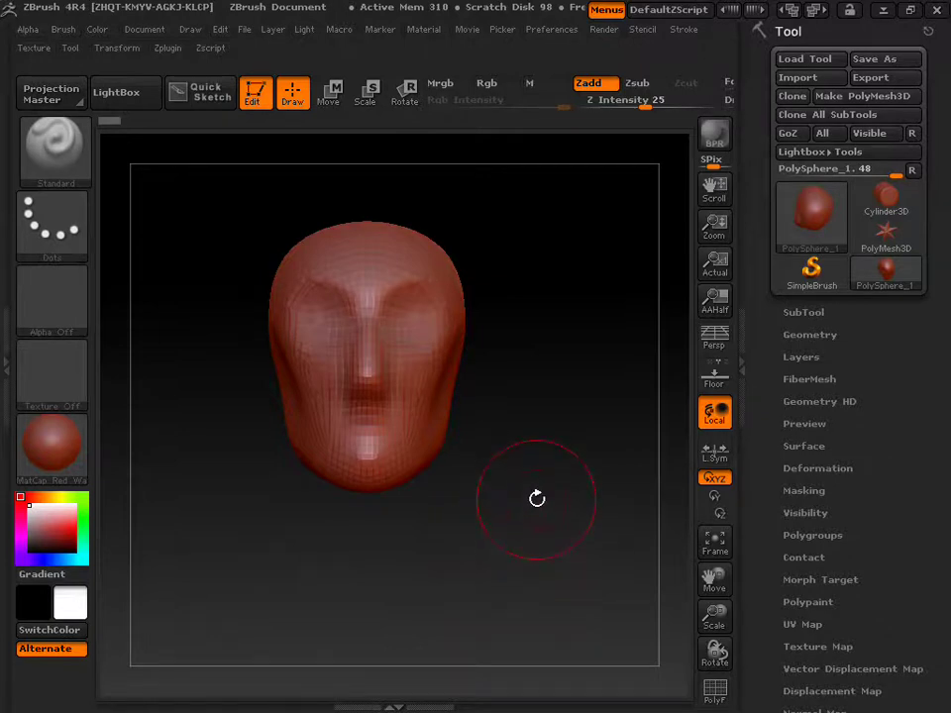
# - Turn the head to a side view, adjust the zoom, and check the brush size
pyautogui.moveTo(535, 501); pyautogui.dragTo(466, 493)
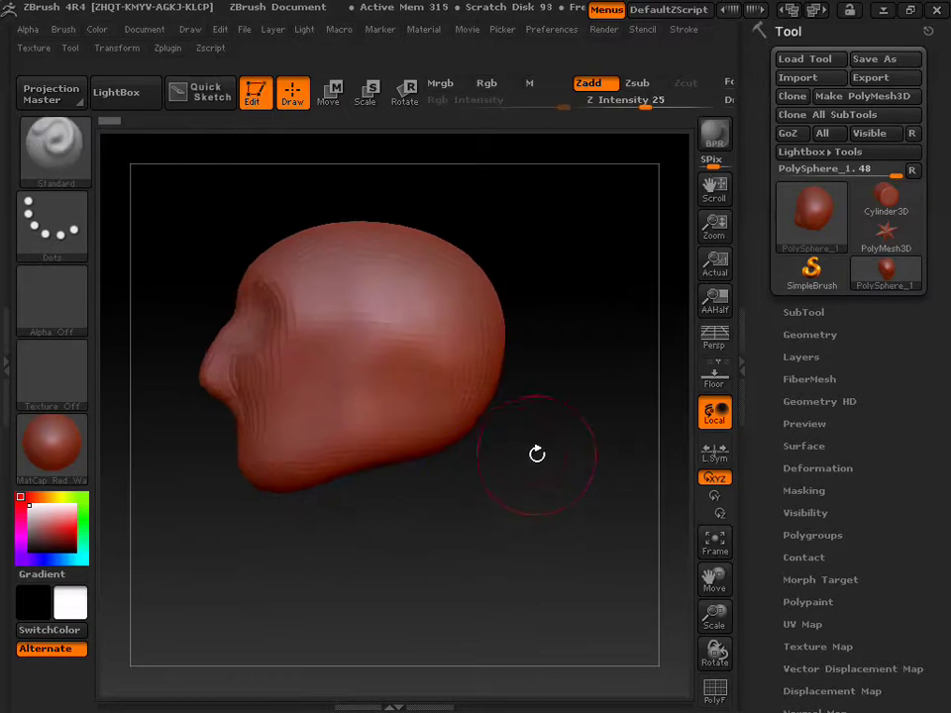
pyautogui.moveTo(714, 614); pyautogui.dragTo(692, 531)
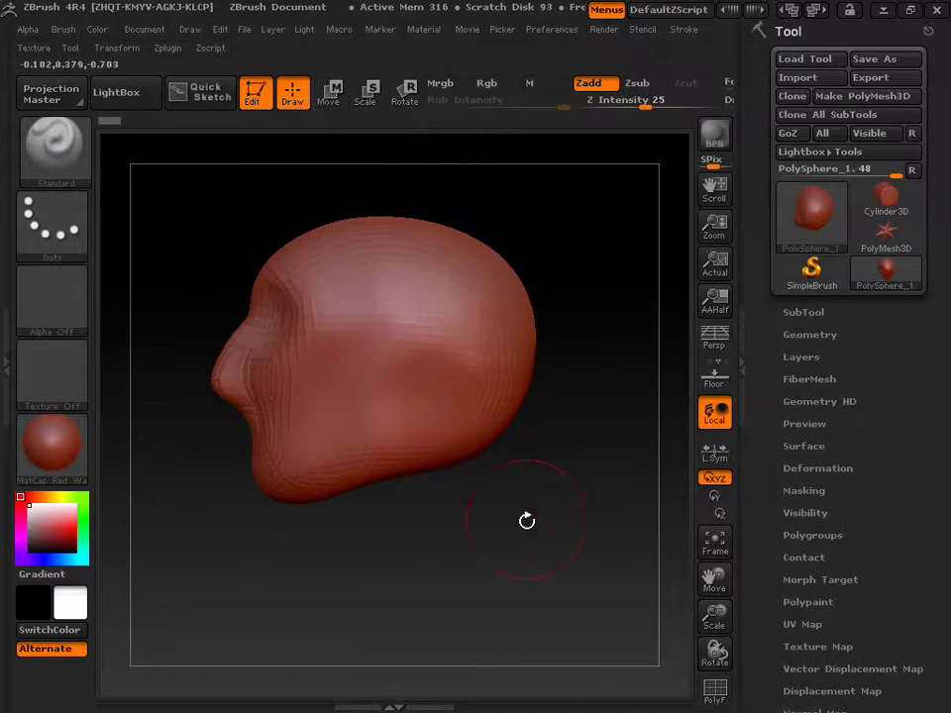
pyautogui.press('s')
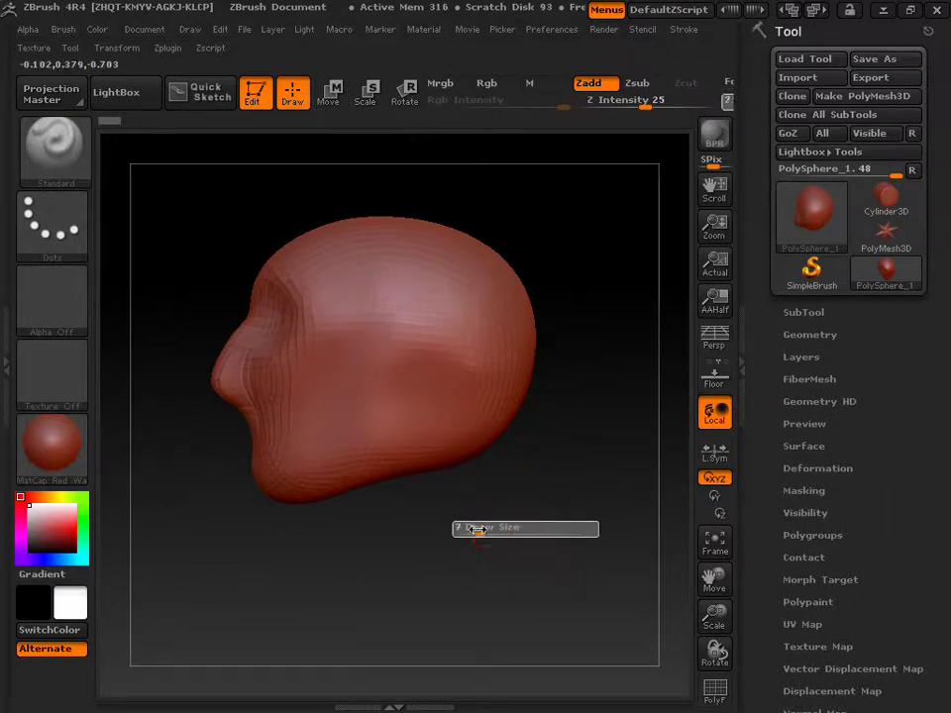
# - In side view, use a transpose Move line to pull the back of the head inward
pyautogui.click(330, 96)
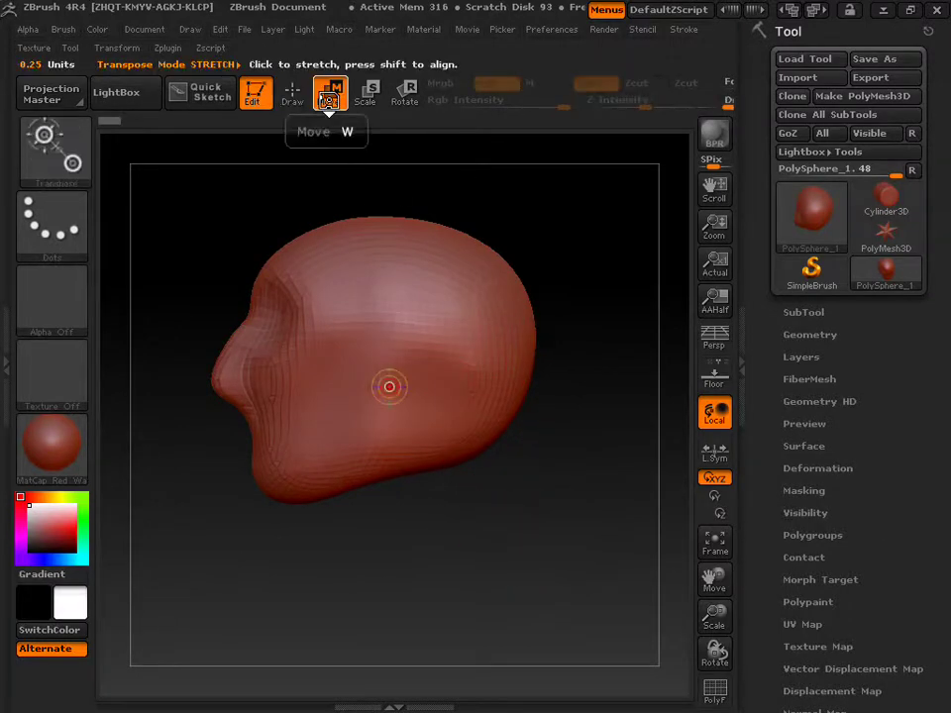
pyautogui.moveTo(389, 386); pyautogui.dragTo(518, 390)
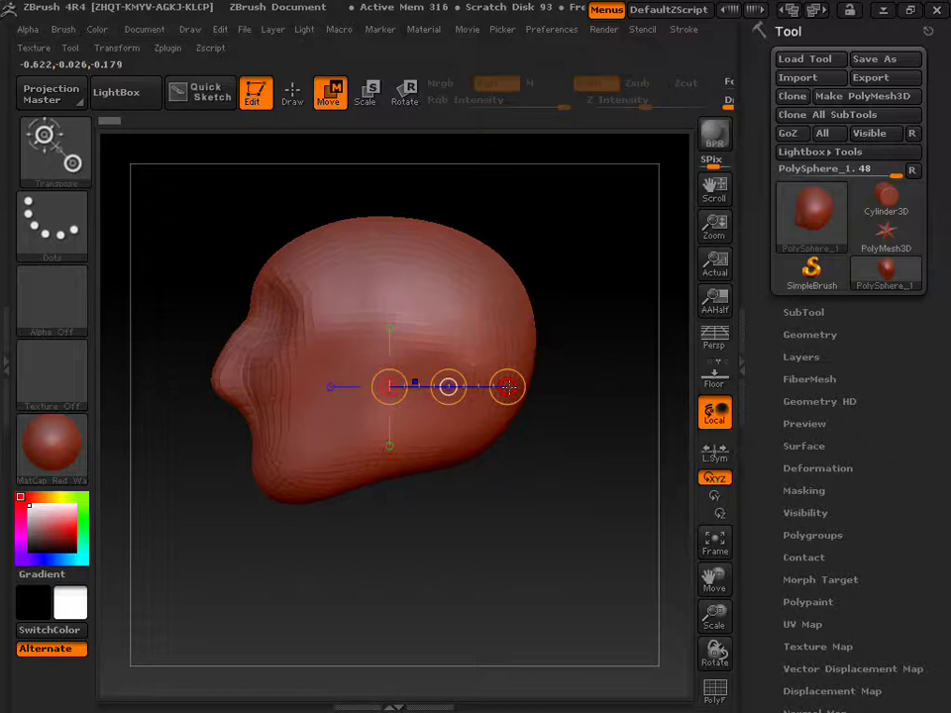
pyautogui.moveTo(507, 386); pyautogui.dragTo(491, 387)
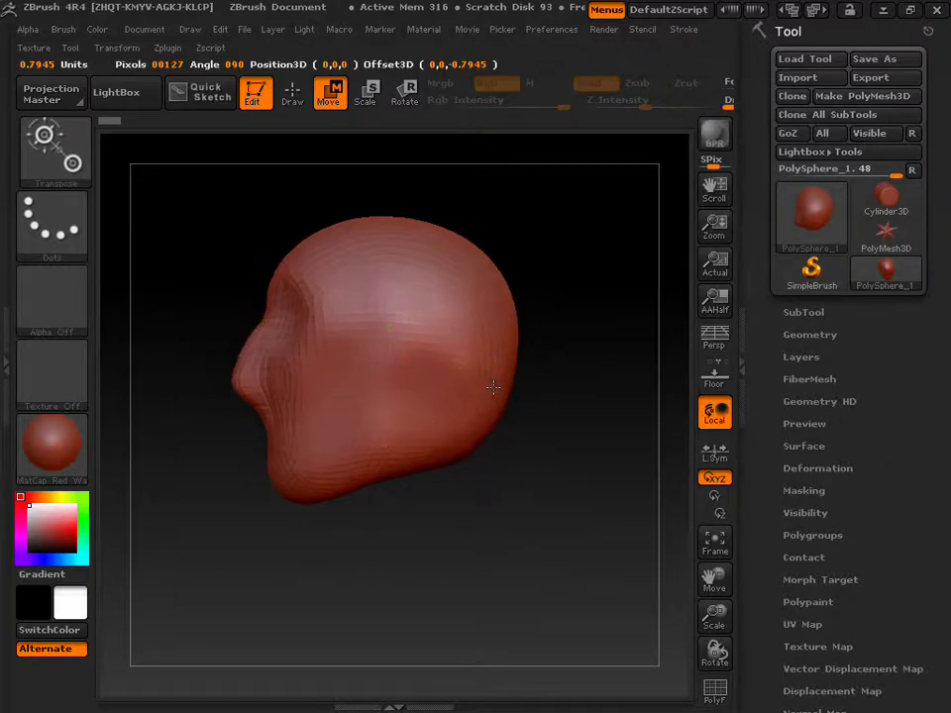
# - From the front, draw a level transpose line at the cheek and narrow the face slightly
pyautogui.moveTo(577, 274); pyautogui.dragTo(600, 217)
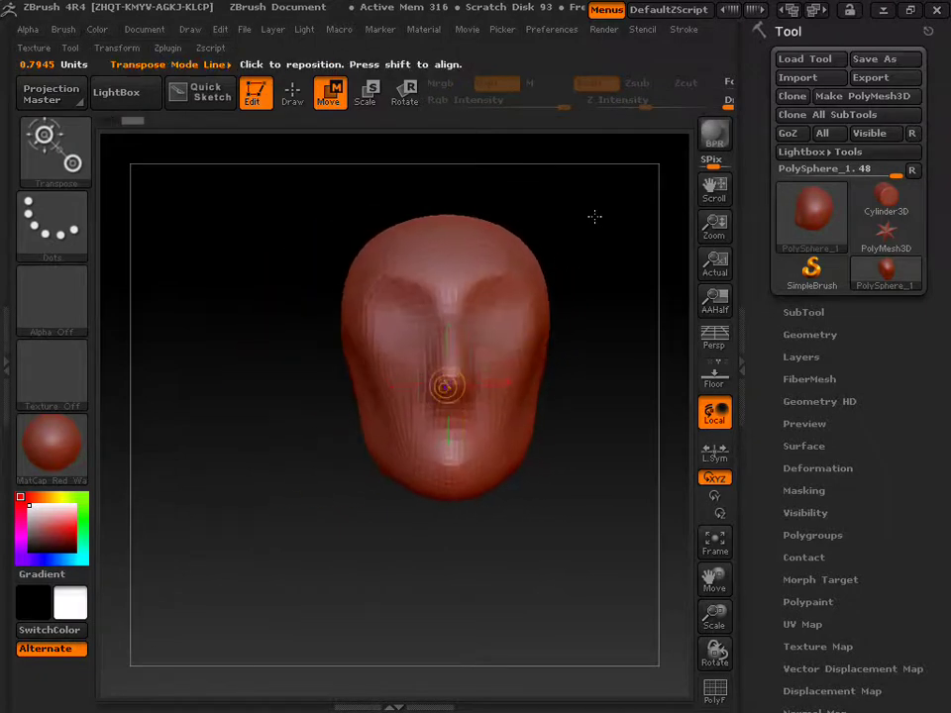
pyautogui.moveTo(497, 391)
pyautogui.mouseDown()
pyautogui.moveTo(587, 411)
pyautogui.moveTo(597, 379)
pyautogui.mouseUp()
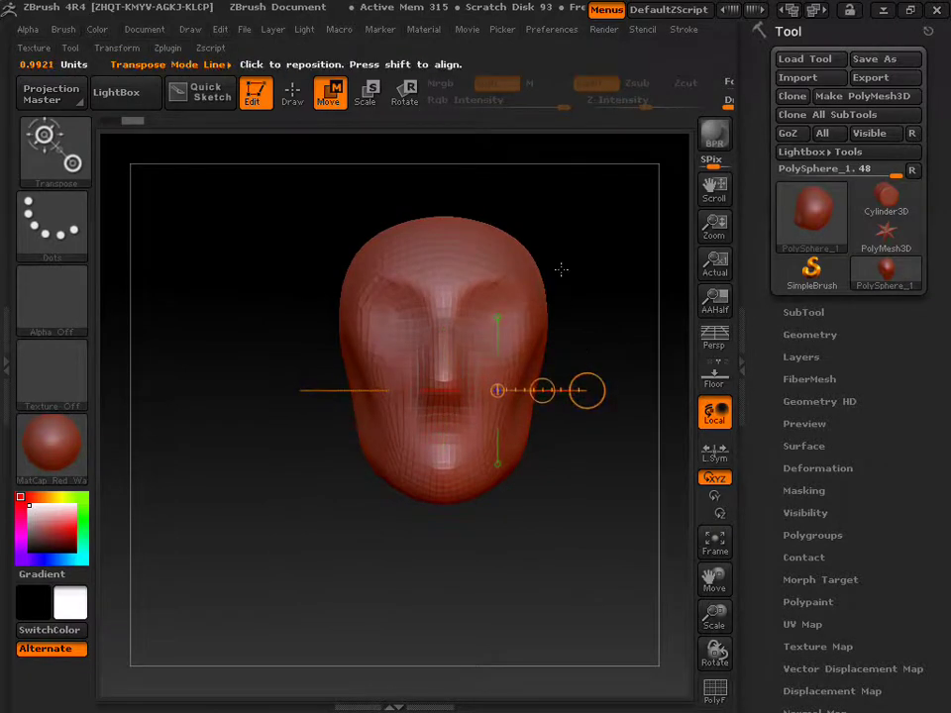
pyautogui.moveTo(587, 390)
pyautogui.mouseDown()
pyautogui.moveTo(591, 351)
pyautogui.moveTo(579, 349)
pyautogui.mouseUp()
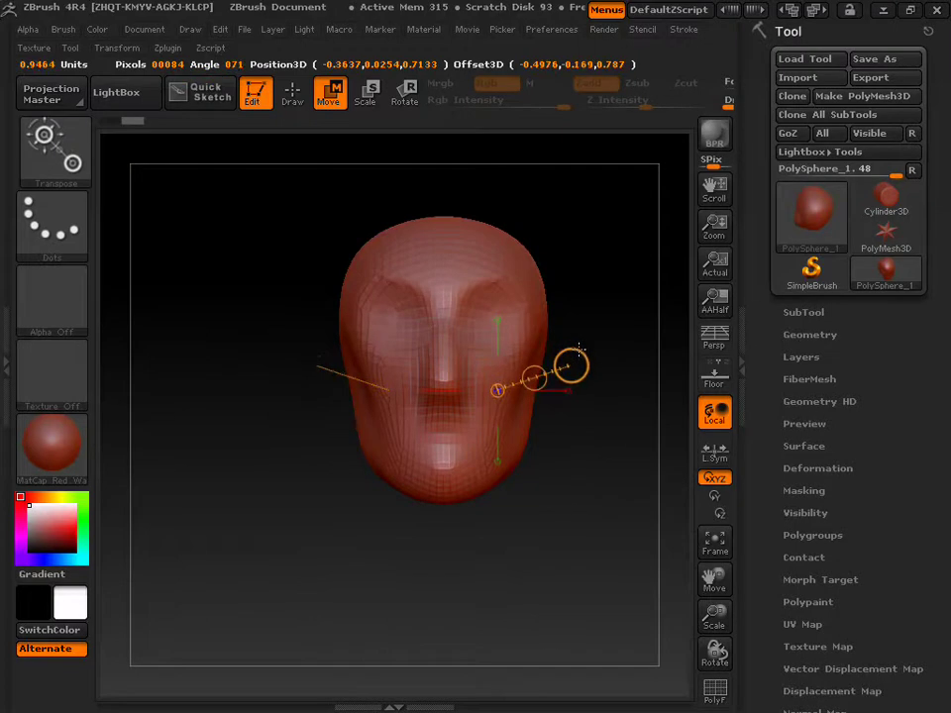
pyautogui.moveTo(579, 349); pyautogui.dragTo(578, 373)
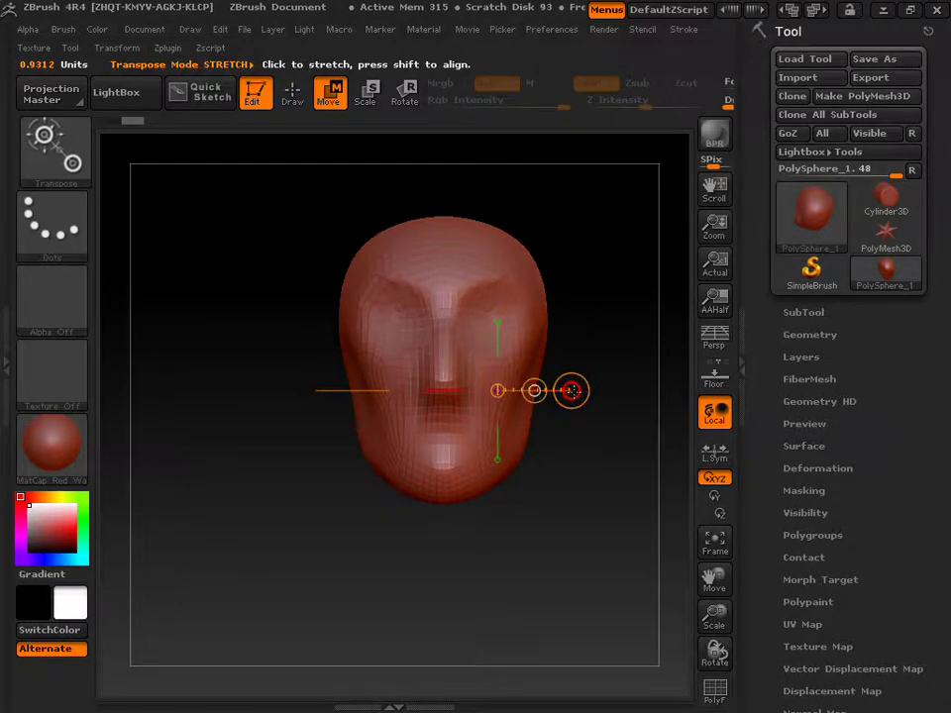
pyautogui.click(572, 390)
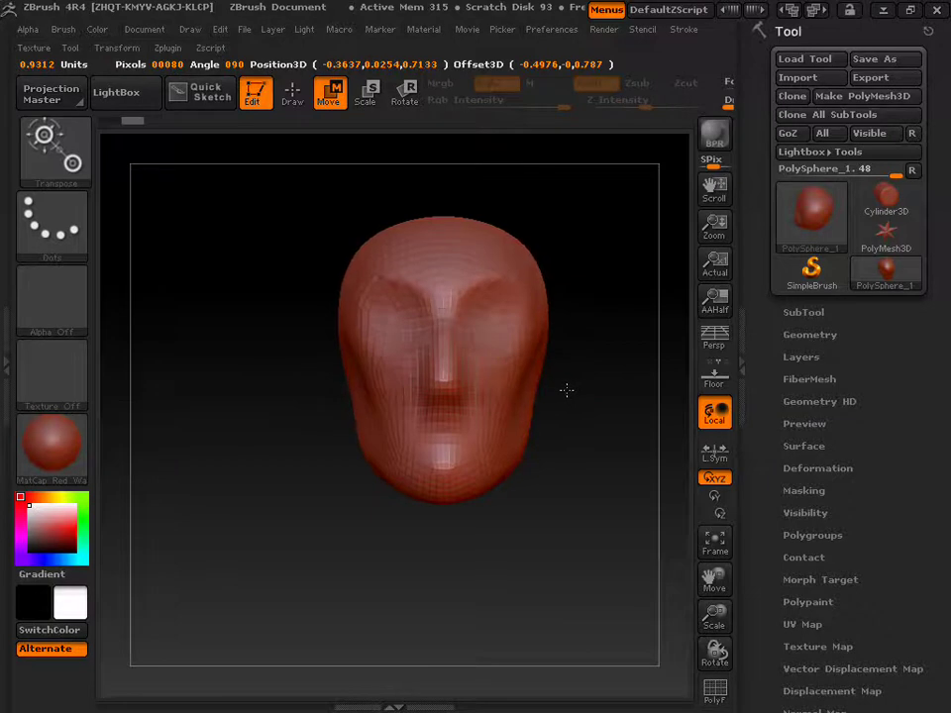
pyautogui.moveTo(571, 391); pyautogui.dragTo(592, 390)
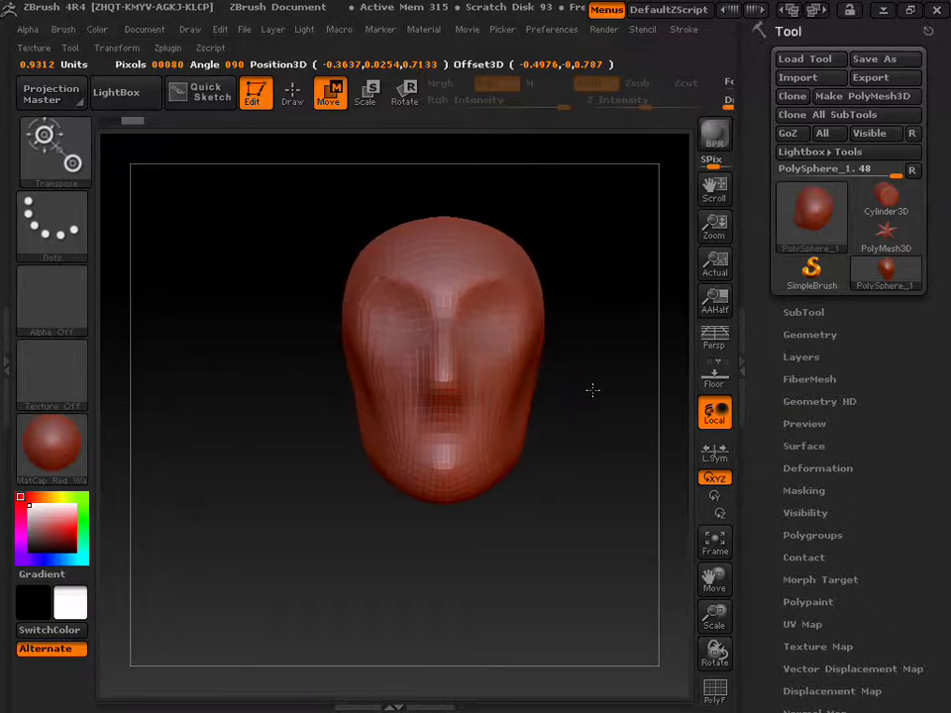
# - In profile, frame the head, transpose-shrink the back of the skull further, and return to Draw
pyautogui.moveTo(566, 248)
pyautogui.mouseDown()
pyautogui.moveTo(546, 219)
pyautogui.moveTo(483, 217)
pyautogui.mouseUp()
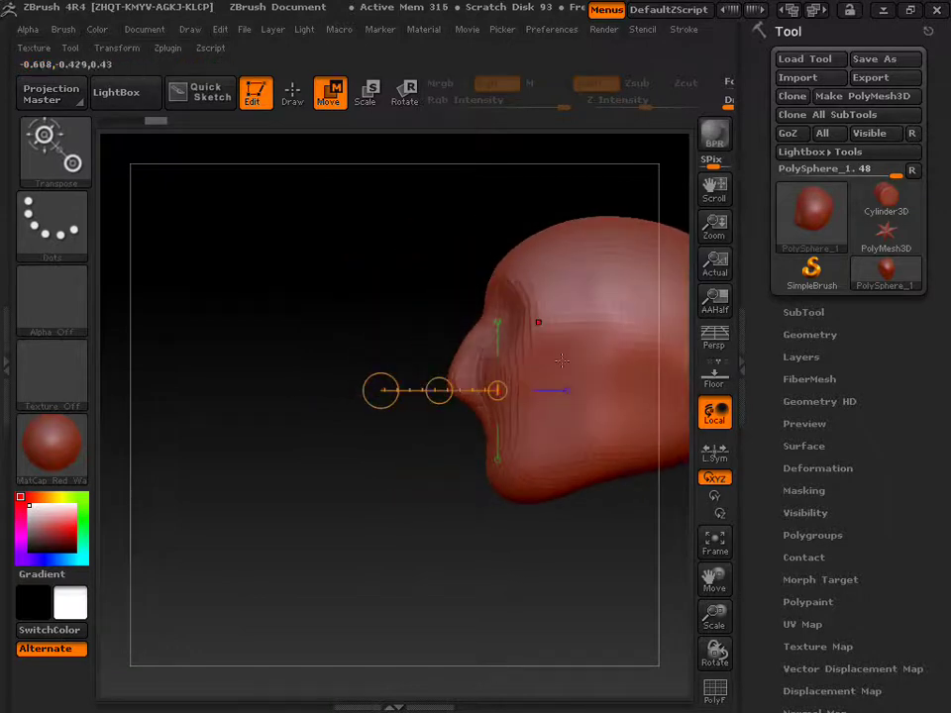
pyautogui.click(715, 543)
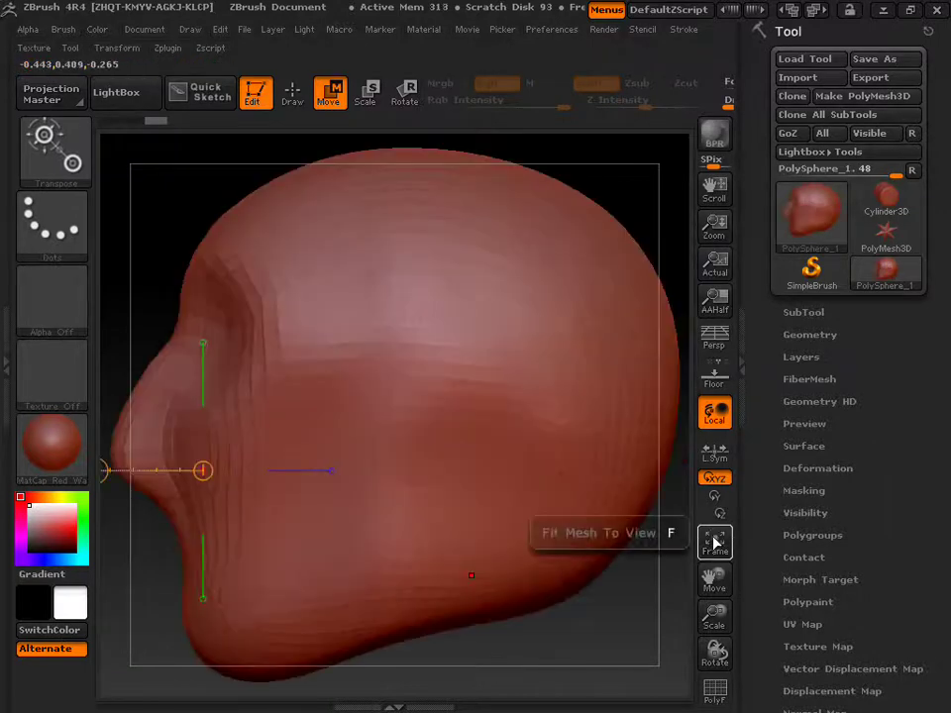
pyautogui.moveTo(715, 619); pyautogui.dragTo(715, 671)
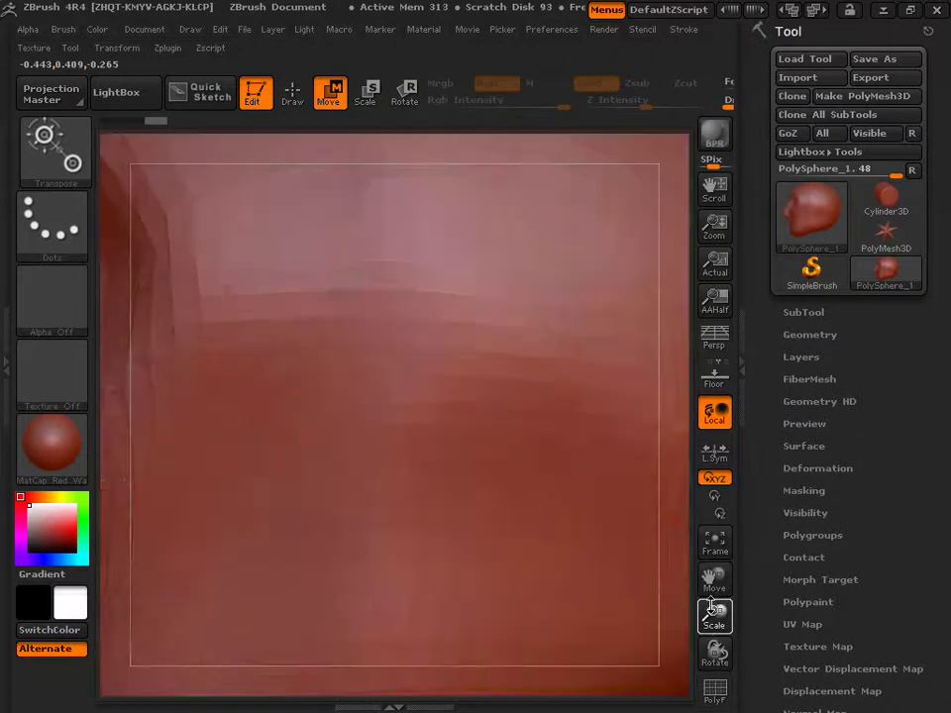
pyautogui.click(715, 542)
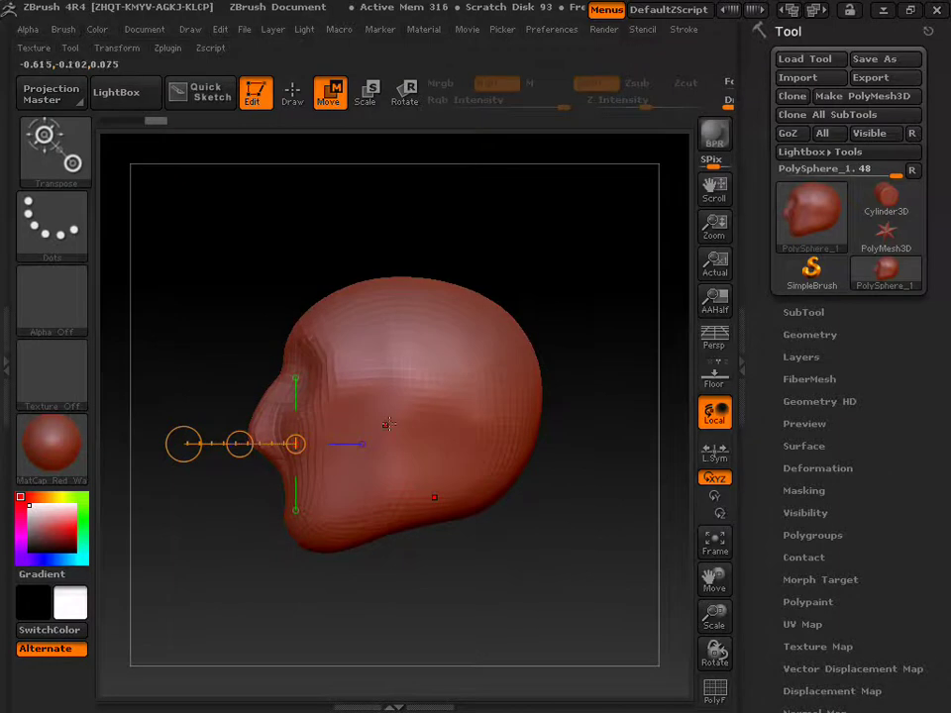
pyautogui.moveTo(295, 444); pyautogui.dragTo(422, 448)
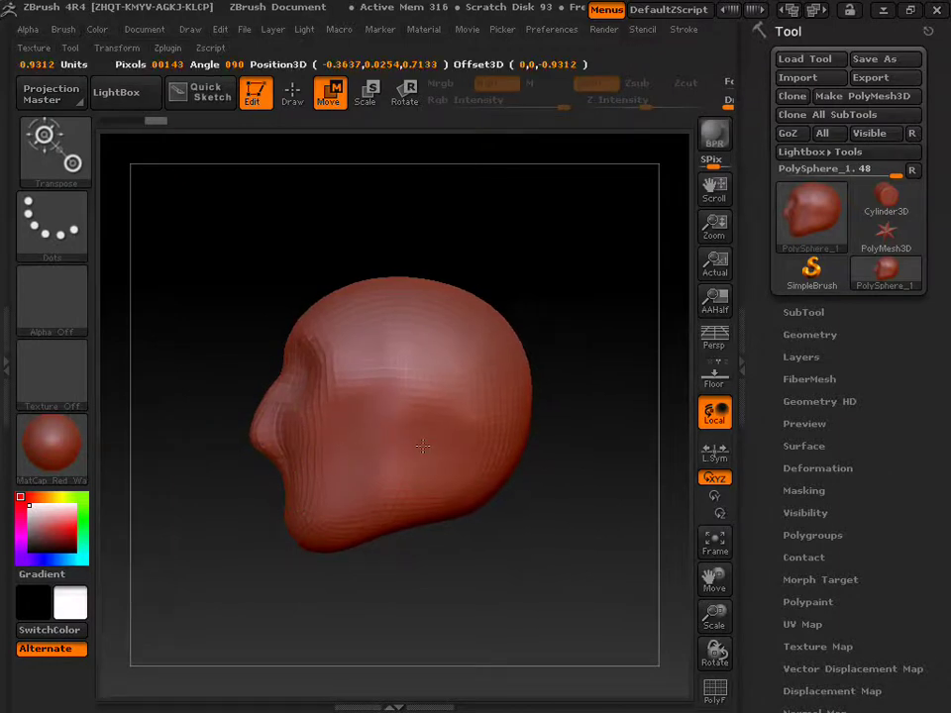
pyautogui.moveTo(422, 446); pyautogui.dragTo(417, 446)
pyautogui.moveTo(367, 245)
pyautogui.mouseDown()
pyautogui.moveTo(433, 223)
pyautogui.moveTo(460, 228)
pyautogui.moveTo(387, 215)
pyautogui.moveTo(387, 170)
pyautogui.mouseUp()
pyautogui.click(292, 91)
# - Try other sculpting brushes, ending on Trim Adaptive, and enlarge the draw size
pyautogui.press('s')
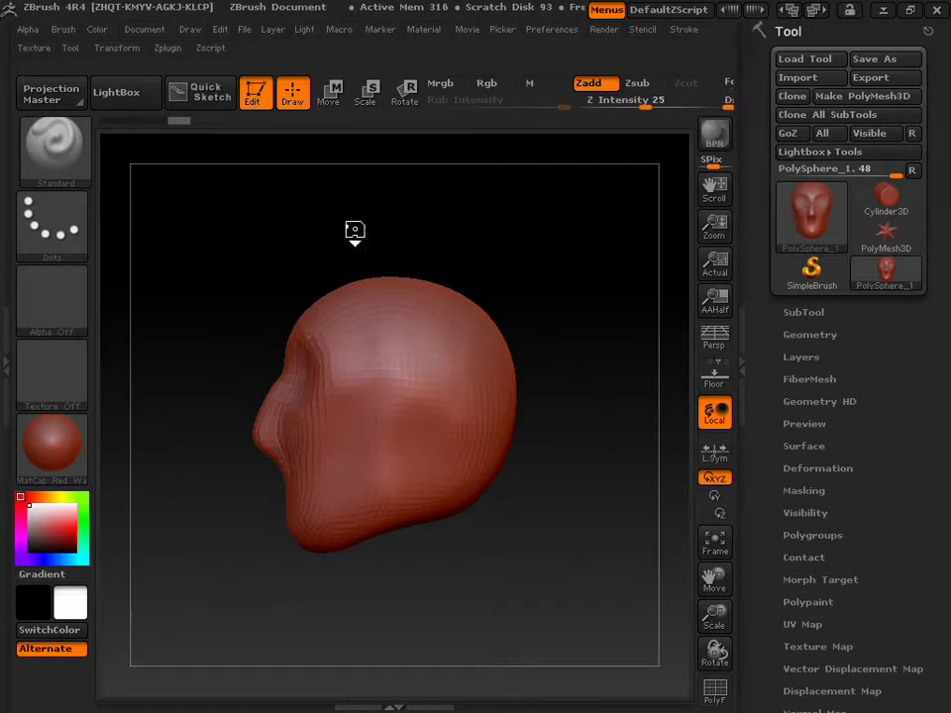
pyautogui.press('b')
pyautogui.press('z')
pyautogui.press('p')
pyautogui.press('b')
pyautogui.press('t')
pyautogui.press('a')
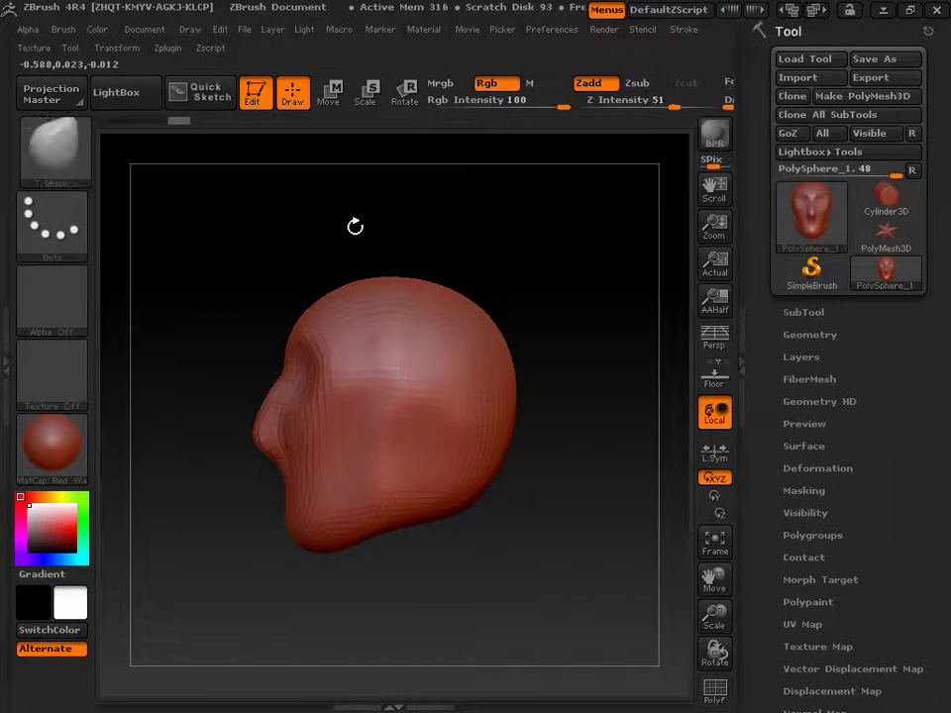
pyautogui.press('s')
pyautogui.moveTo(375, 227); pyautogui.dragTo(422, 226)
# - With the Move brush at size 97, pull the upper back of the skull outward
pyautogui.press('b')
pyautogui.press('m')
pyautogui.press('v')
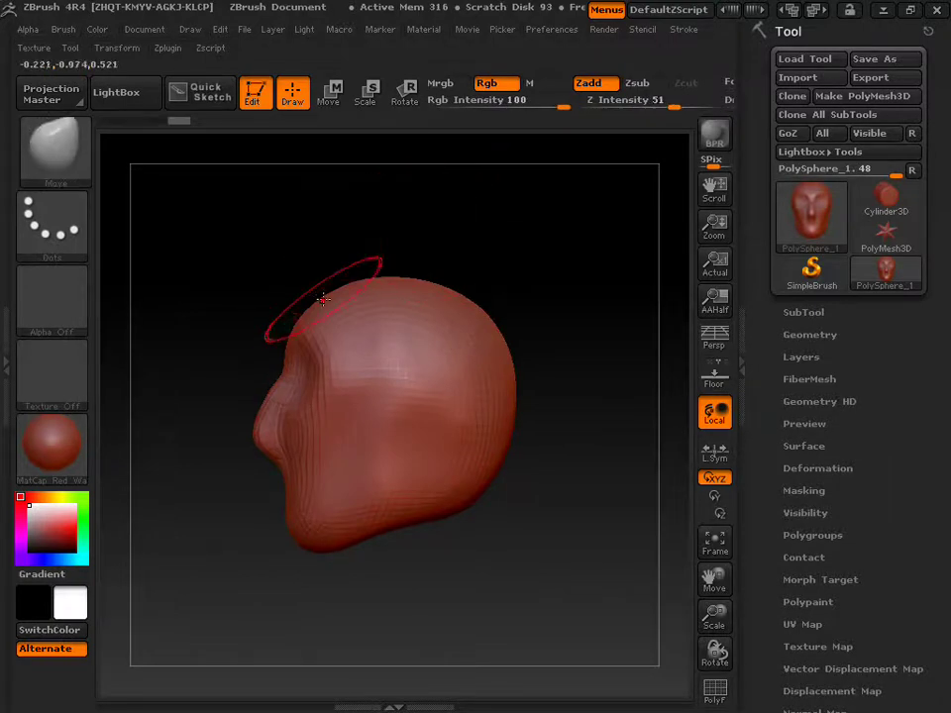
pyautogui.press('s')
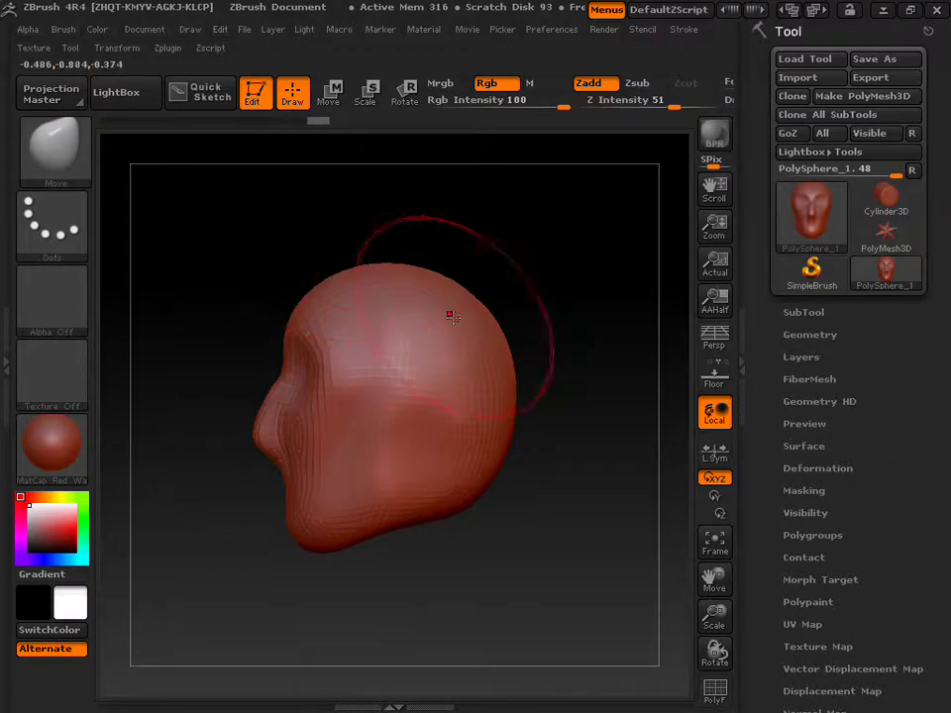
pyautogui.moveTo(456, 313); pyautogui.dragTo(498, 356)
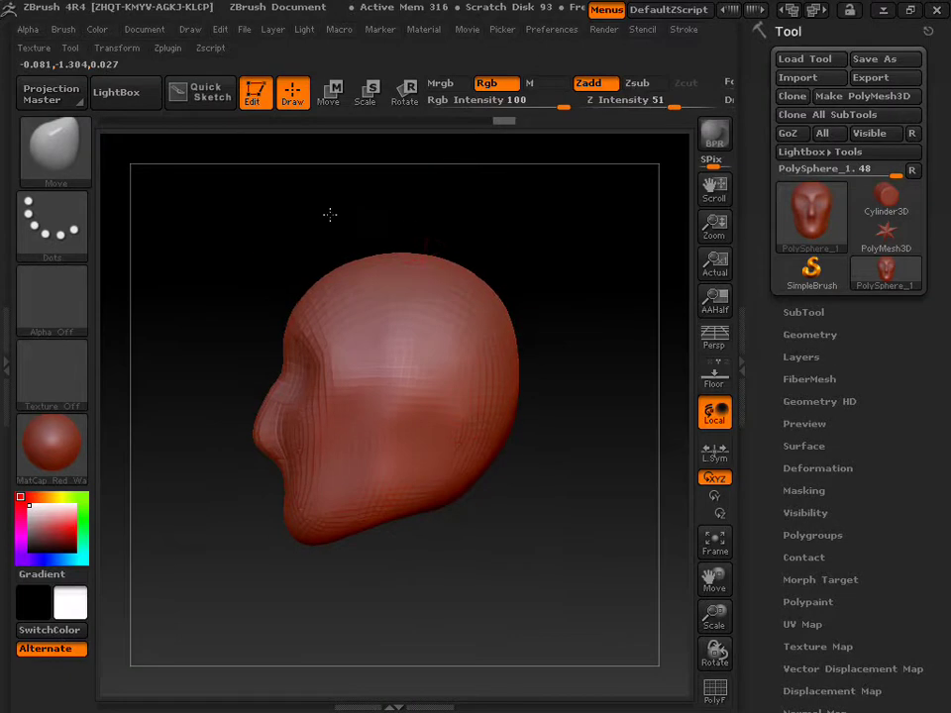
pyautogui.moveTo(329, 214); pyautogui.dragTo(392, 217)
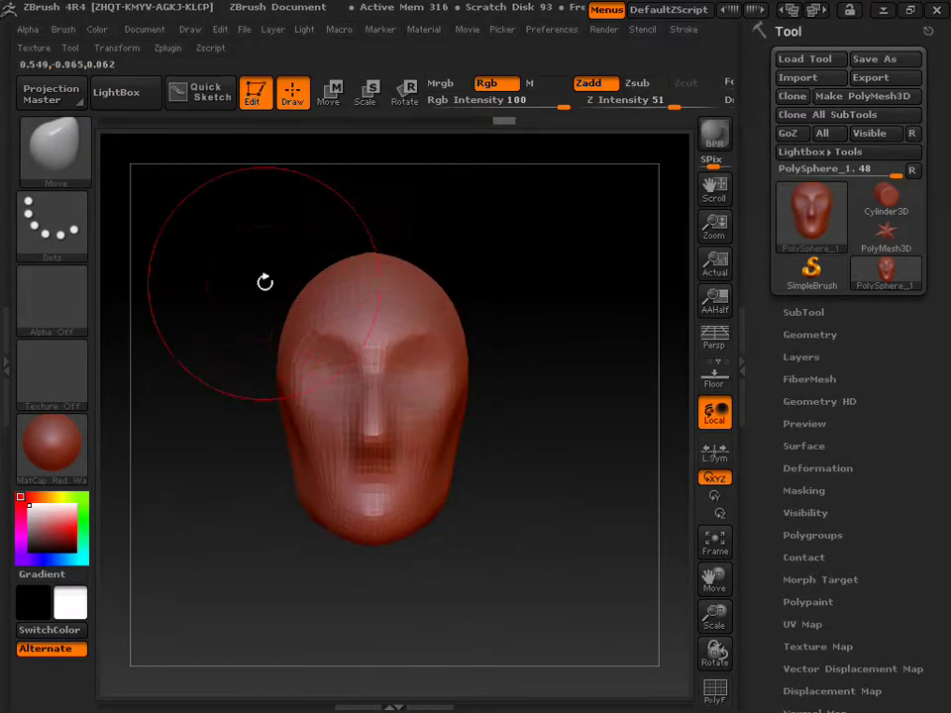
pyautogui.press('s')
pyautogui.moveTo(266, 277); pyautogui.dragTo(252, 277)
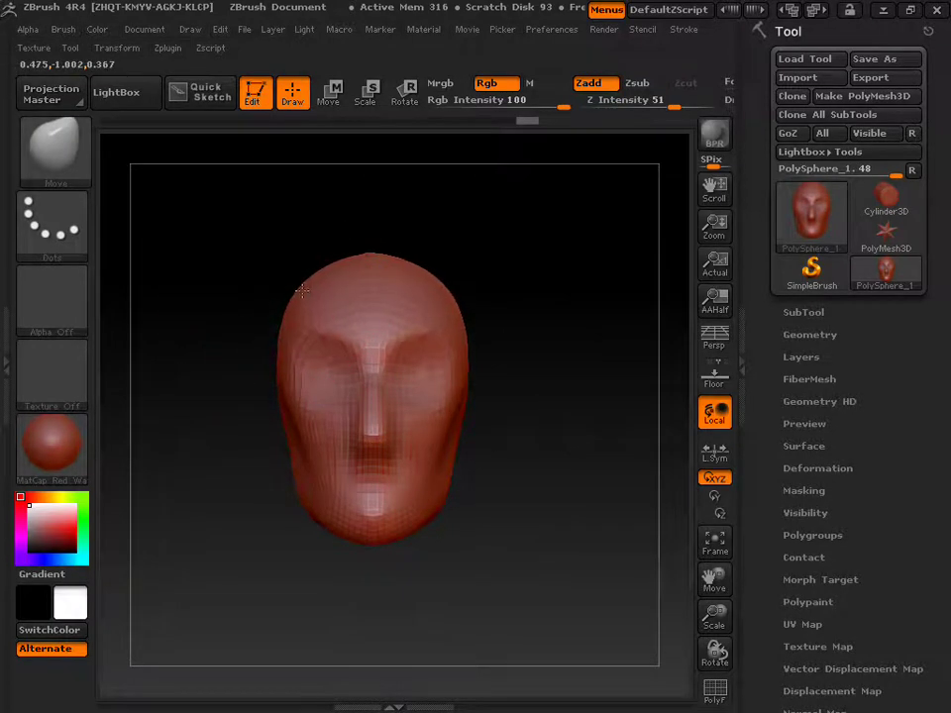
pyautogui.moveTo(467, 255)
pyautogui.mouseDown()
pyautogui.moveTo(442, 269)
pyautogui.moveTo(451, 439)
pyautogui.moveTo(327, 434)
pyautogui.moveTo(425, 435)
pyautogui.mouseUp()
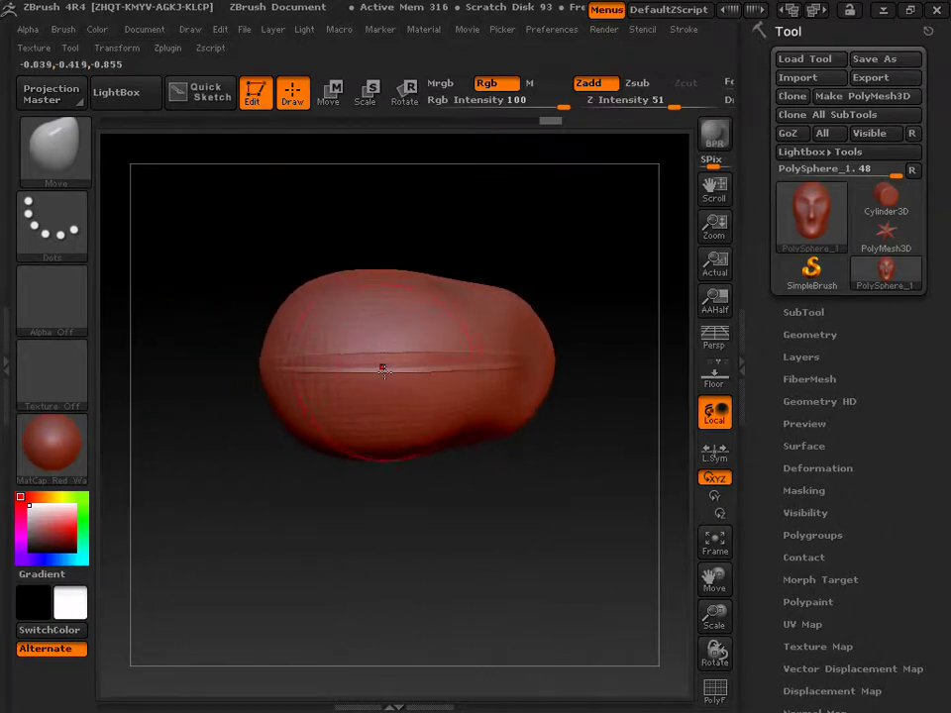
# - Show the polyframe, switch to TrimDynamic, and flatten the horizontal crease across the head
pyautogui.hotkey('shift', 'f')
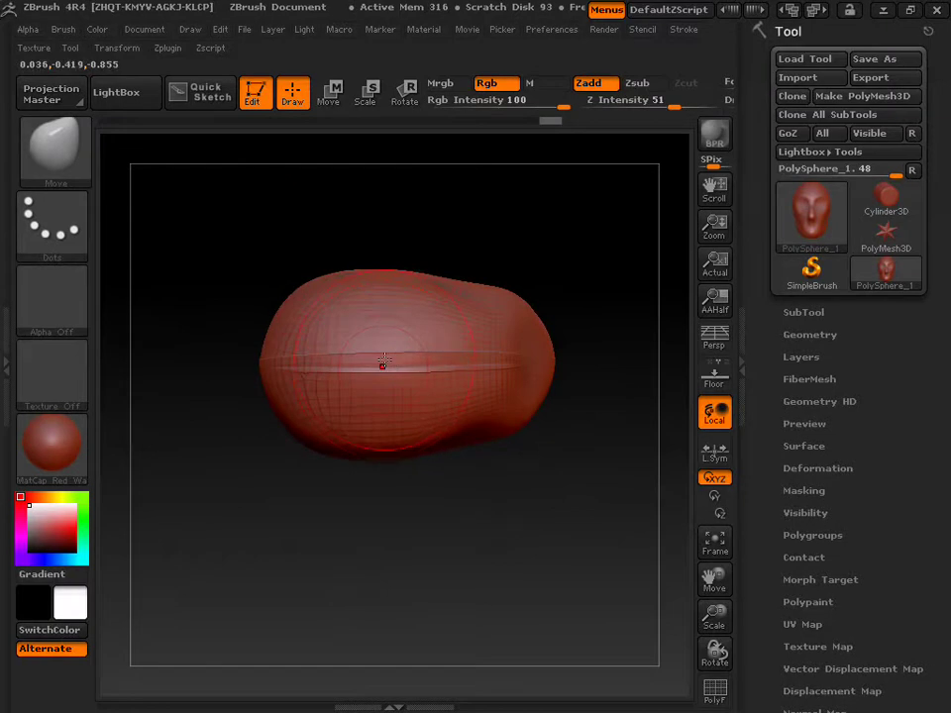
pyautogui.write('trimdy')
pyautogui.press('Return')
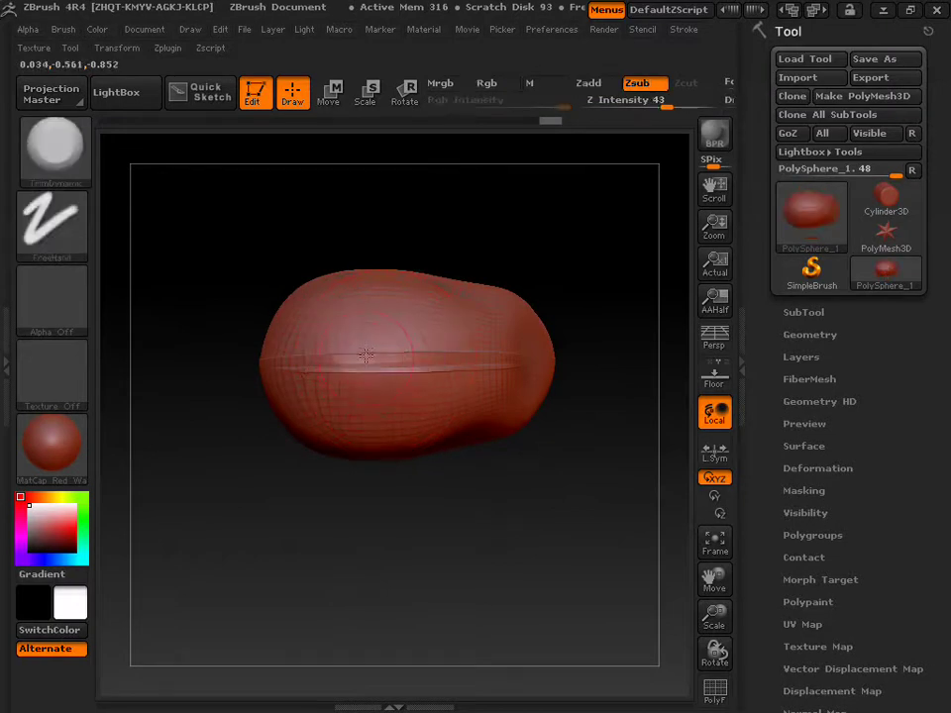
pyautogui.moveTo(365, 365); pyautogui.dragTo(462, 362)
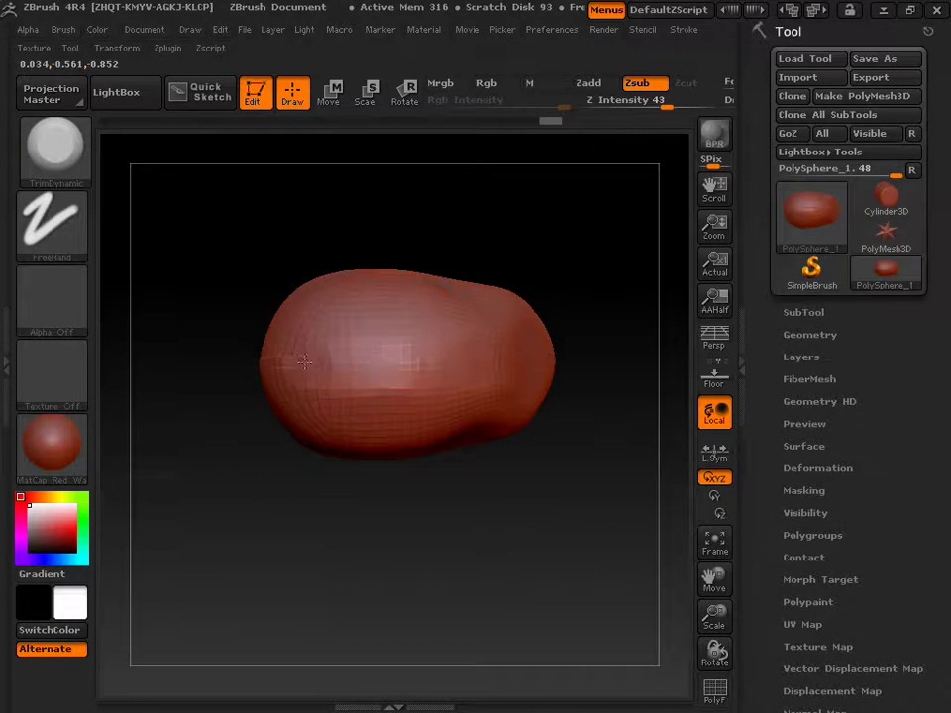
pyautogui.moveTo(238, 250); pyautogui.dragTo(342, 245)
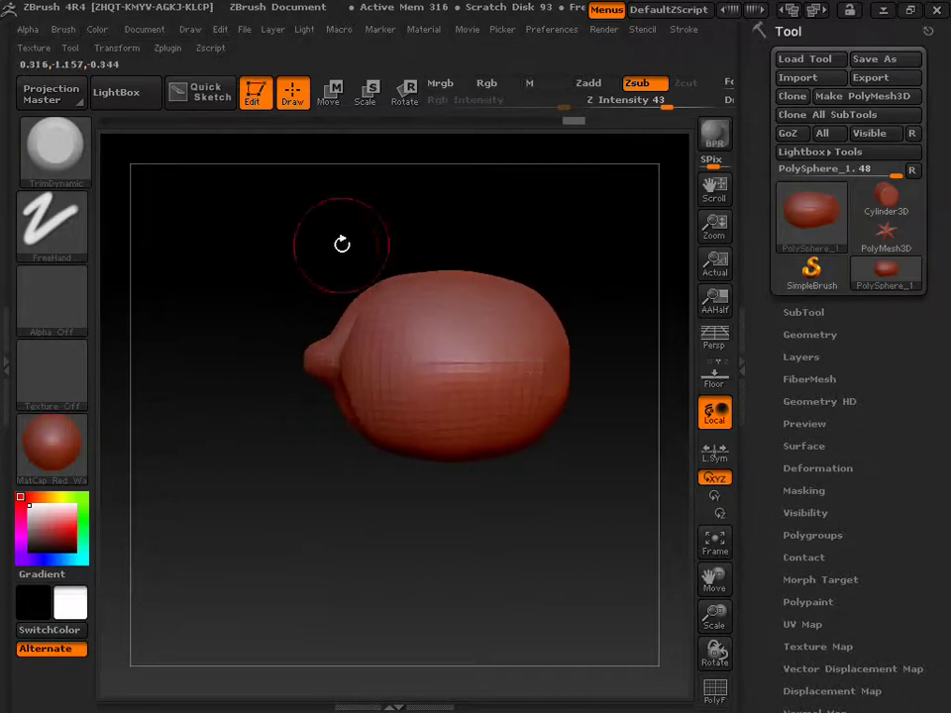
pyautogui.moveTo(423, 364)
pyautogui.mouseDown()
pyautogui.moveTo(495, 355)
pyautogui.moveTo(467, 370)
pyautogui.mouseUp()
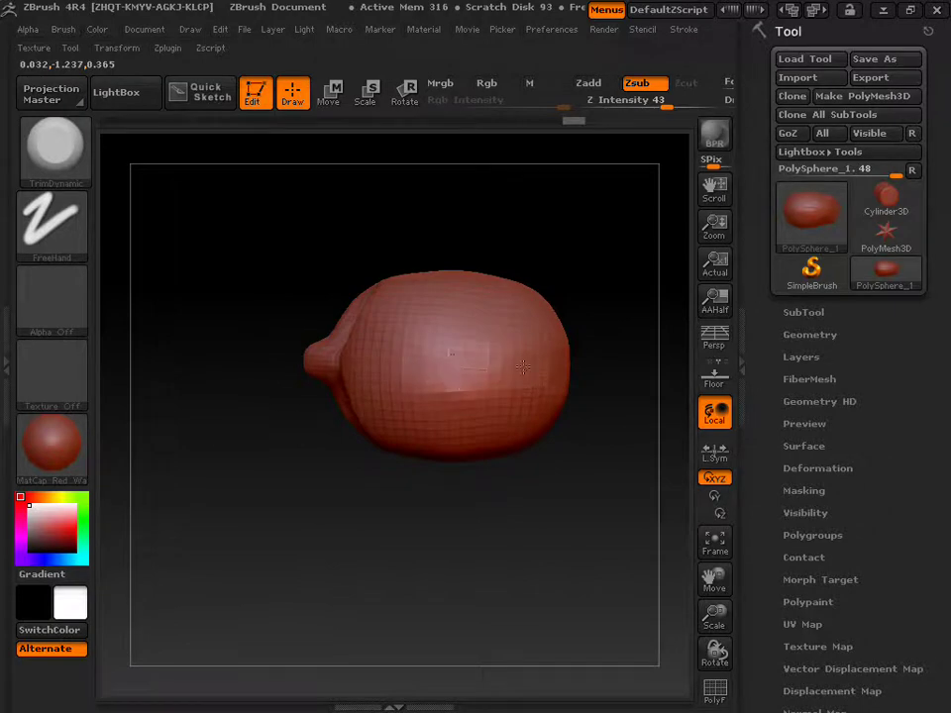
pyautogui.moveTo(402, 260)
pyautogui.mouseDown()
pyautogui.moveTo(216, 218)
pyautogui.moveTo(276, 318)
pyautogui.mouseUp()
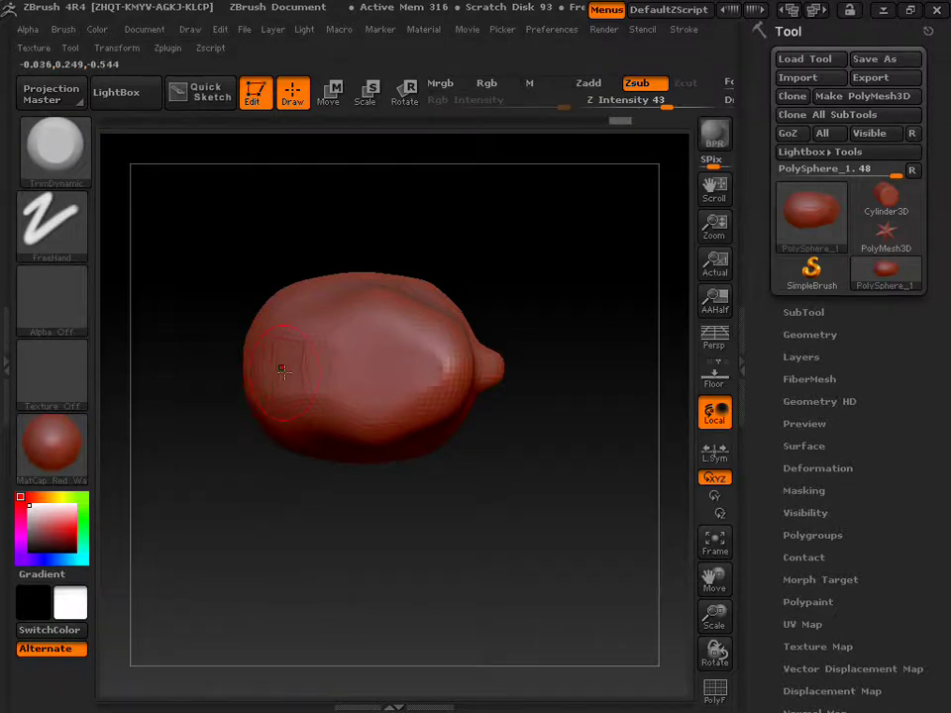
# - Reduce the brush to size 44 and smooth the flat trimmed side rounder
pyautogui.press('s')
pyautogui.moveTo(284, 370); pyautogui.dragTo(272, 370)
pyautogui.press('shift')
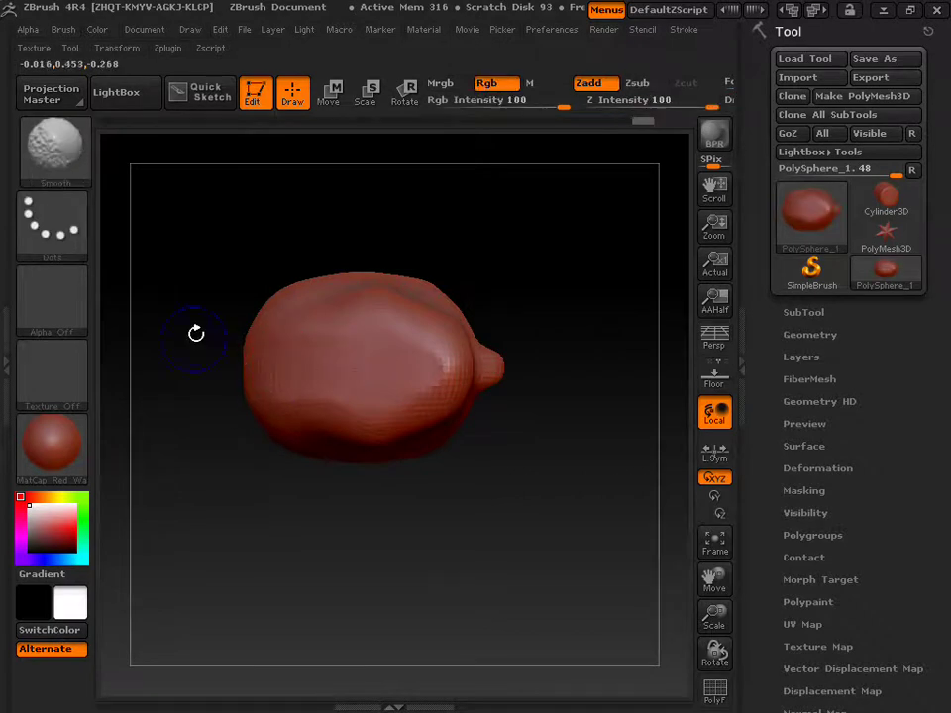
pyautogui.moveTo(196, 333); pyautogui.dragTo(349, 255)
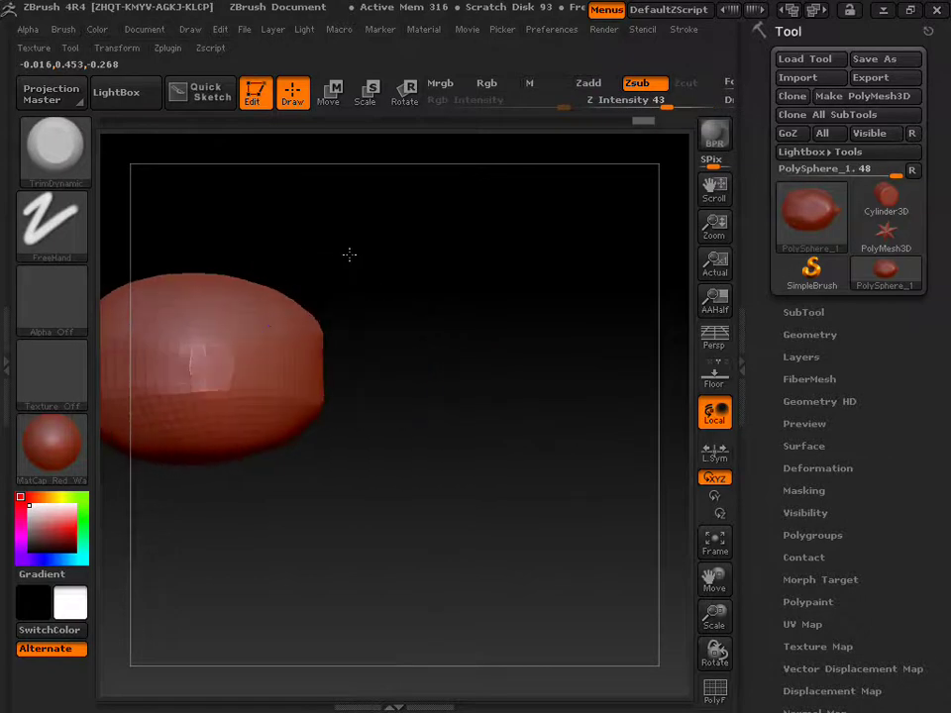
pyautogui.keyDown('shift'); pyautogui.moveTo(254, 361); pyautogui.dragTo(218, 369); pyautogui.keyUp('shift')
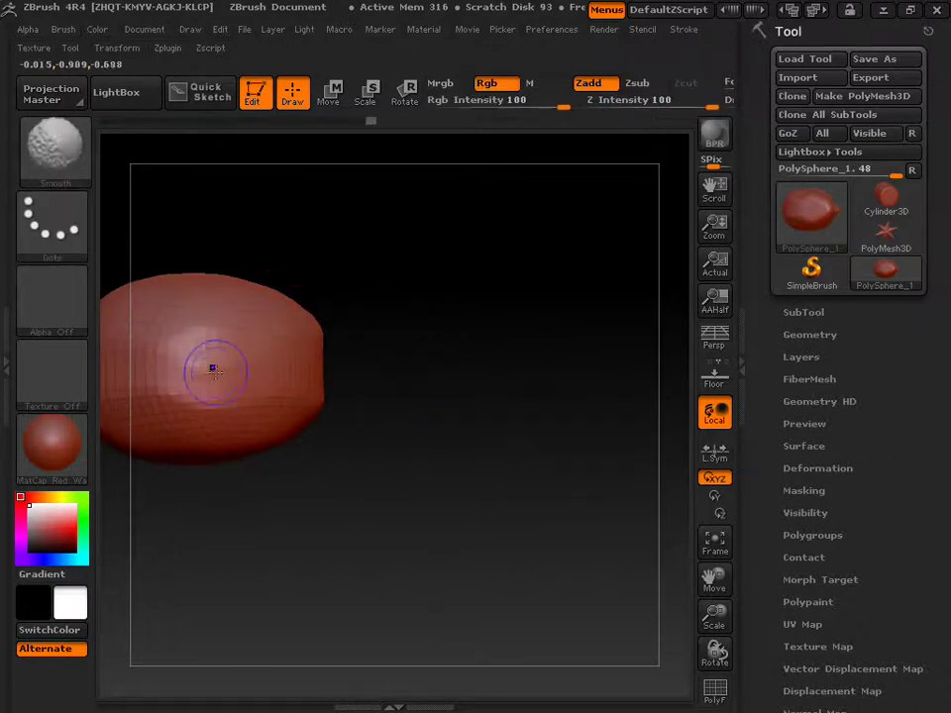
pyautogui.moveTo(290, 255)
pyautogui.mouseDown()
pyautogui.moveTo(407, 234)
pyautogui.moveTo(248, 346)
pyautogui.moveTo(336, 312)
pyautogui.mouseUp()
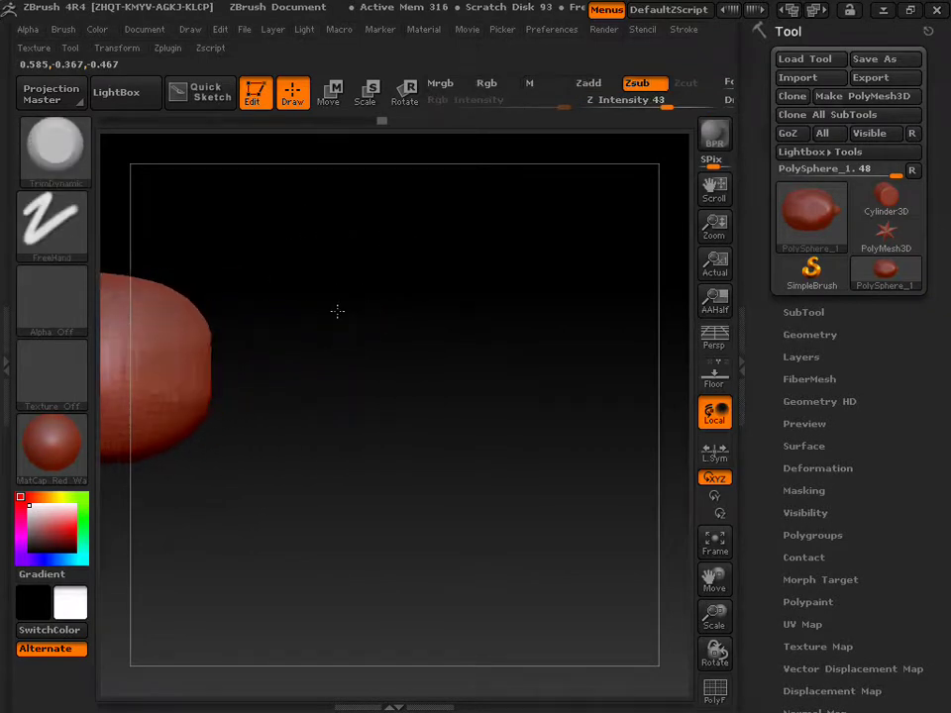
# - Undo the two strokes that left stray dark marks, then smooth the front of the face
pyautogui.click(714, 541)
pyautogui.press('shift')
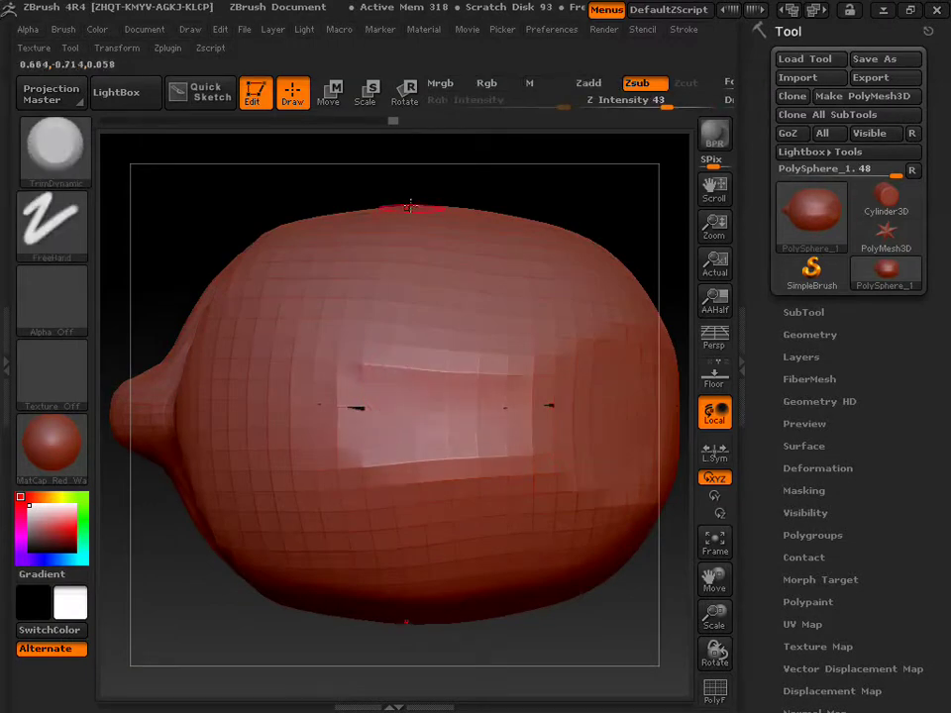
pyautogui.click(385, 120)
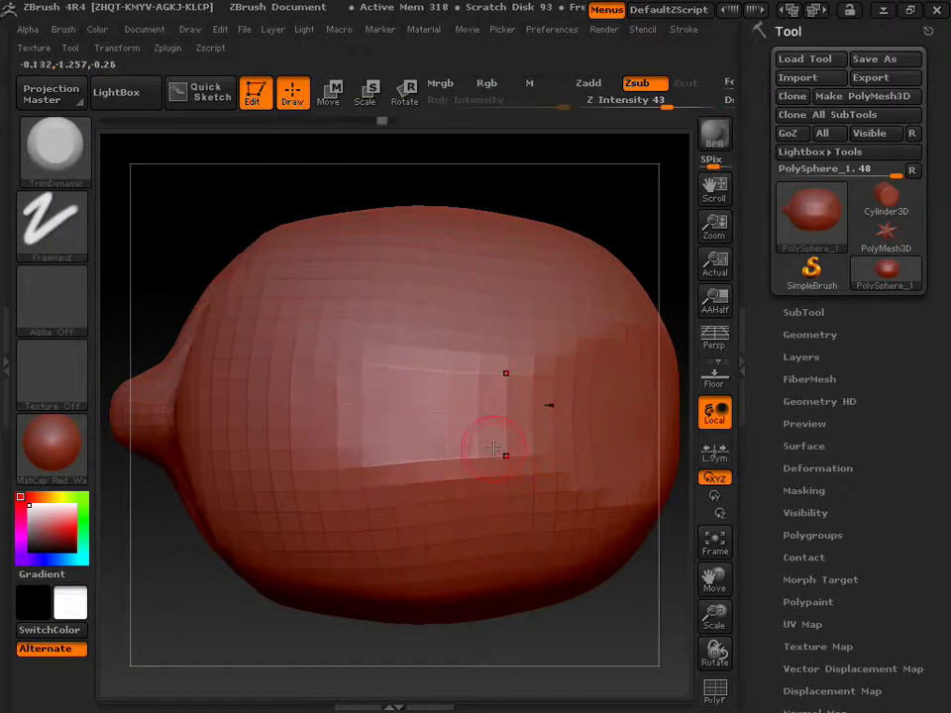
pyautogui.press('shift')
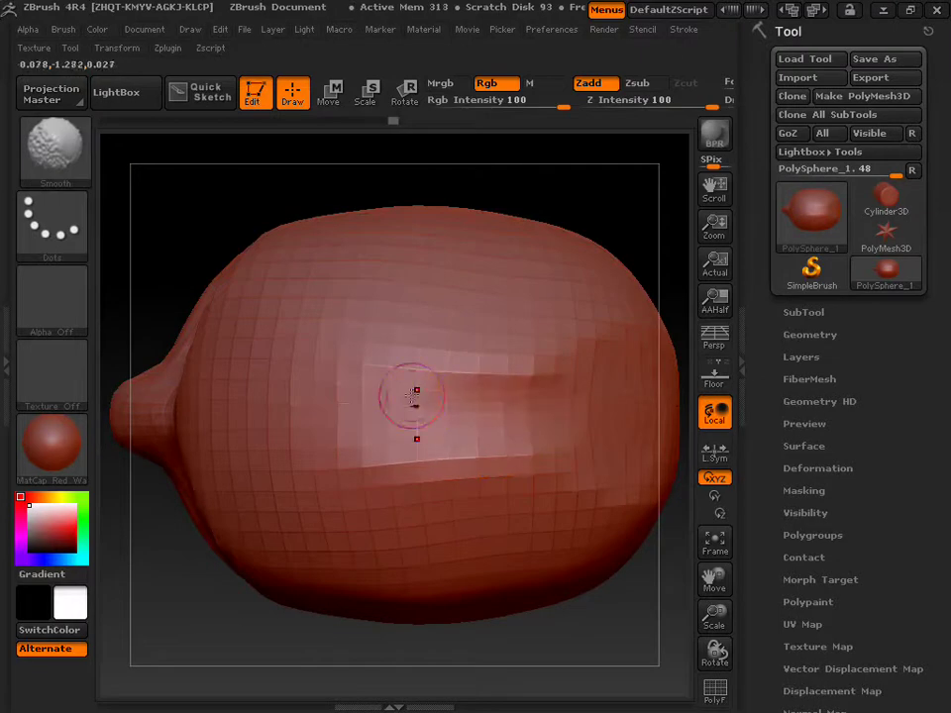
pyautogui.click(382, 121)
pyautogui.moveTo(707, 606); pyautogui.dragTo(683, 533)
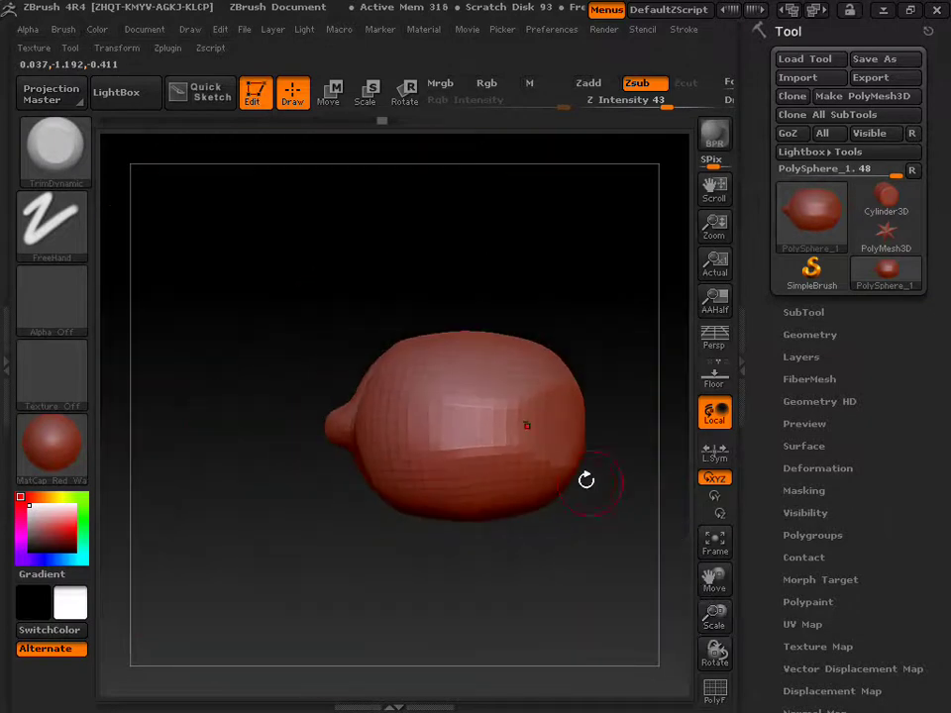
pyautogui.press('shift')
pyautogui.keyDown('shift'); pyautogui.moveTo(501, 433); pyautogui.dragTo(357, 342); pyautogui.keyUp('shift')
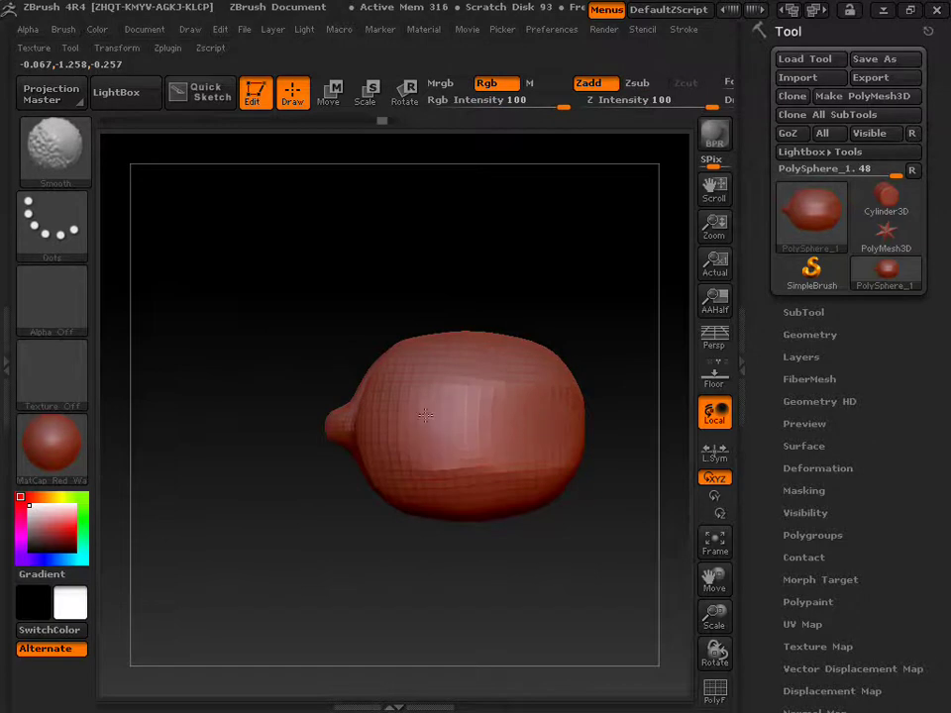
# - Orbit the head from several angles to inspect the smoothed face
pyautogui.moveTo(556, 285)
pyautogui.mouseDown()
pyautogui.moveTo(511, 244)
pyautogui.moveTo(511, 219)
pyautogui.moveTo(539, 199)
pyautogui.moveTo(564, 318)
pyautogui.moveTo(471, 327)
pyautogui.mouseUp()
pyautogui.moveTo(560, 571)
pyautogui.mouseDown()
pyautogui.moveTo(584, 229)
pyautogui.moveTo(575, 236)
pyautogui.moveTo(593, 195)
pyautogui.mouseUp()
pyautogui.moveTo(536, 576)
pyautogui.mouseDown()
pyautogui.moveTo(599, 219)
pyautogui.moveTo(632, 152)
pyautogui.mouseUp()
pyautogui.moveTo(503, 578)
pyautogui.mouseDown()
pyautogui.moveTo(535, 280)
pyautogui.moveTo(576, 199)
pyautogui.mouseUp()
pyautogui.moveTo(312, 551)
pyautogui.mouseDown()
pyautogui.moveTo(240, 243)
pyautogui.moveTo(327, 139)
pyautogui.moveTo(373, 120)
pyautogui.mouseUp()
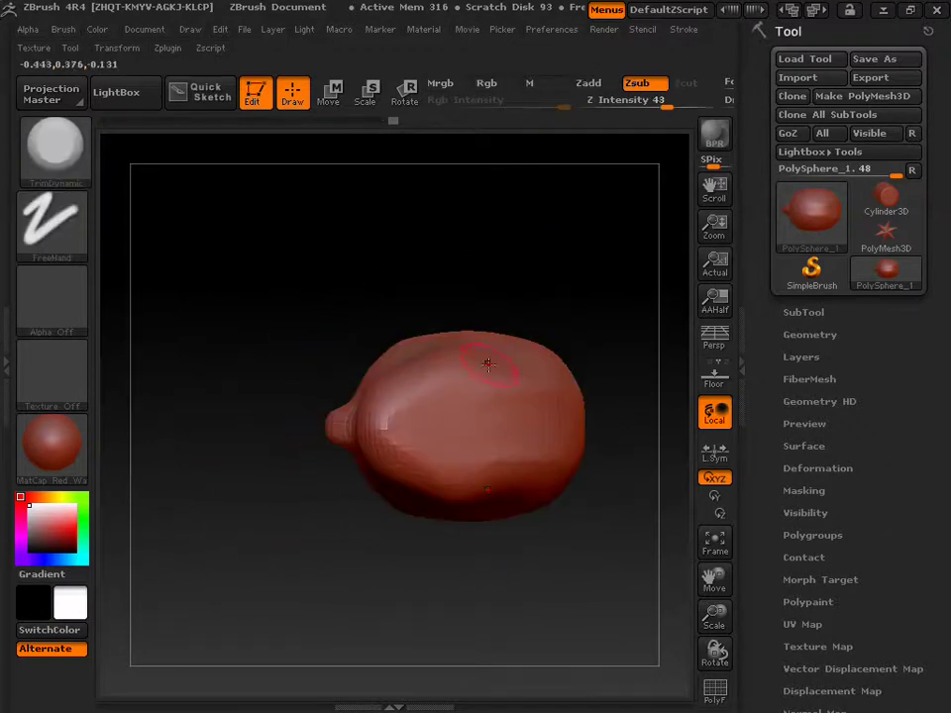
pyautogui.moveTo(445, 206); pyautogui.dragTo(270, 160)
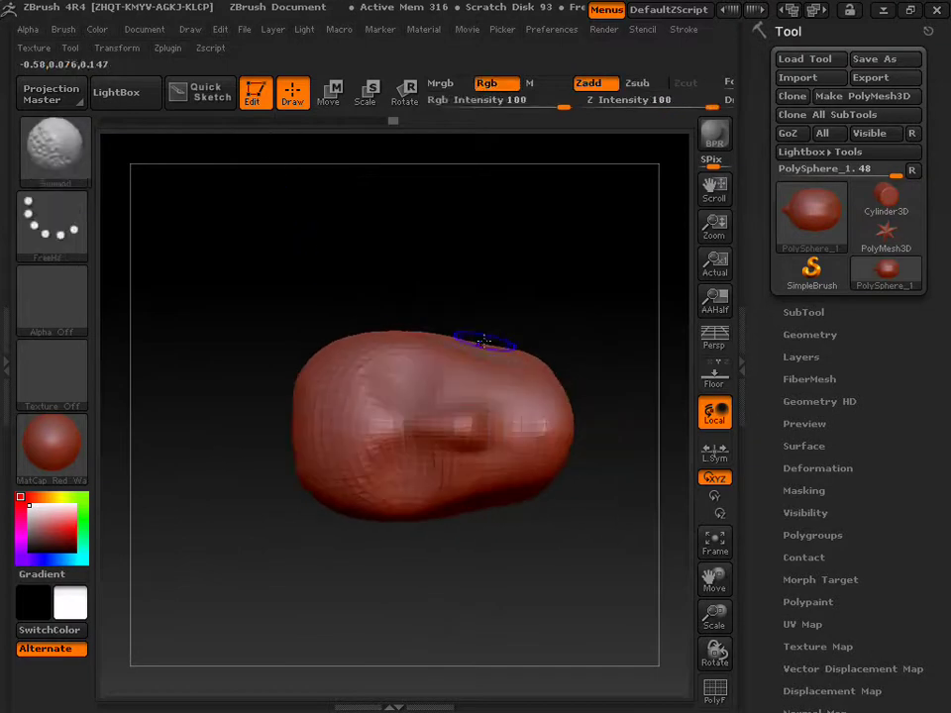
pyautogui.moveTo(293, 226); pyautogui.dragTo(418, 138)
pyautogui.moveTo(607, 605); pyautogui.dragTo(469, 632)
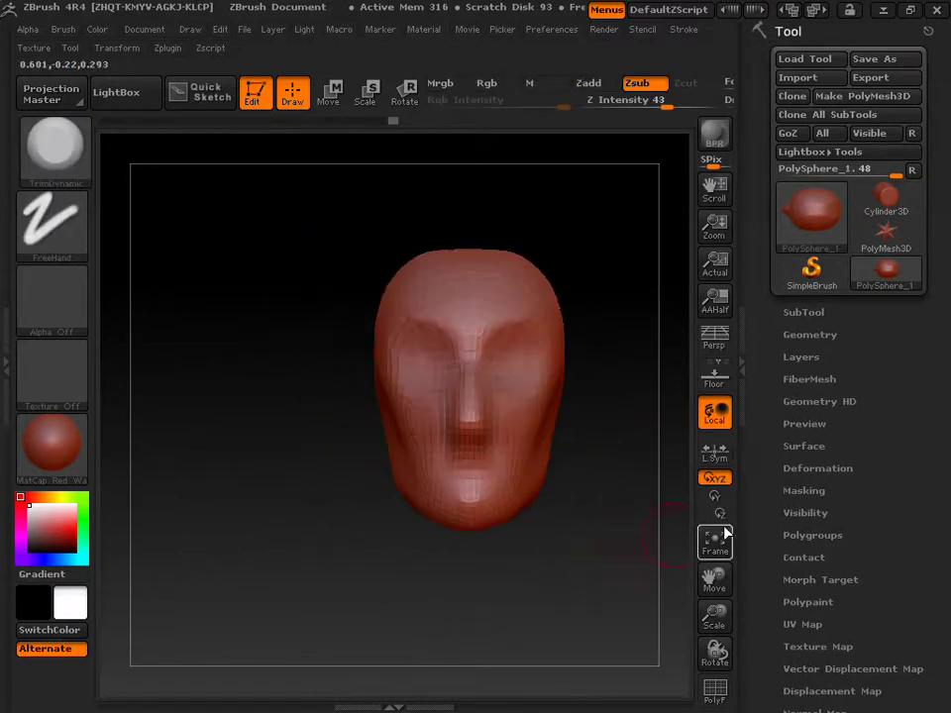
# - Apply a light Polish from Tool > Deformation to the whole head mesh and inspect it
pyautogui.click(796, 467)
pyautogui.moveTo(754, 432); pyautogui.dragTo(747, 530)
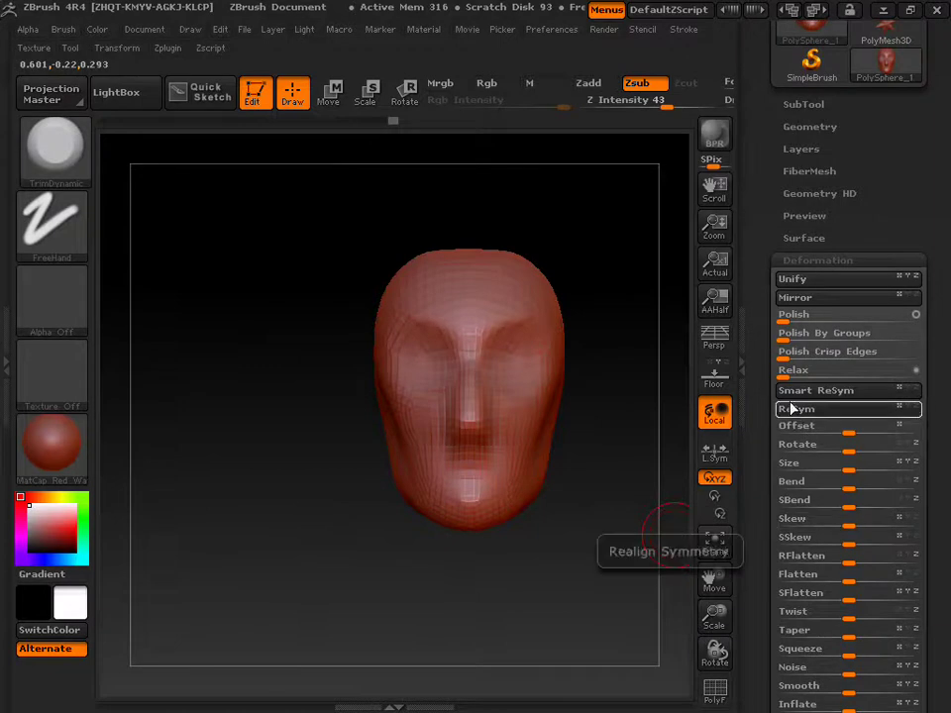
pyautogui.click(782, 322)
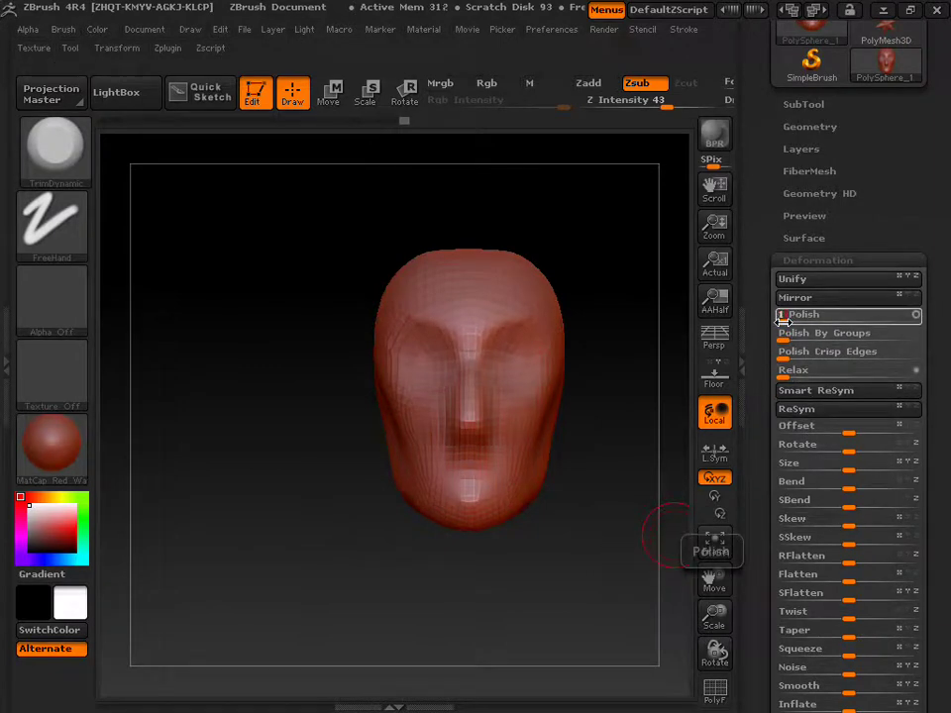
pyautogui.moveTo(548, 256)
pyautogui.mouseDown()
pyautogui.moveTo(499, 234)
pyautogui.moveTo(374, 235)
pyautogui.mouseUp()
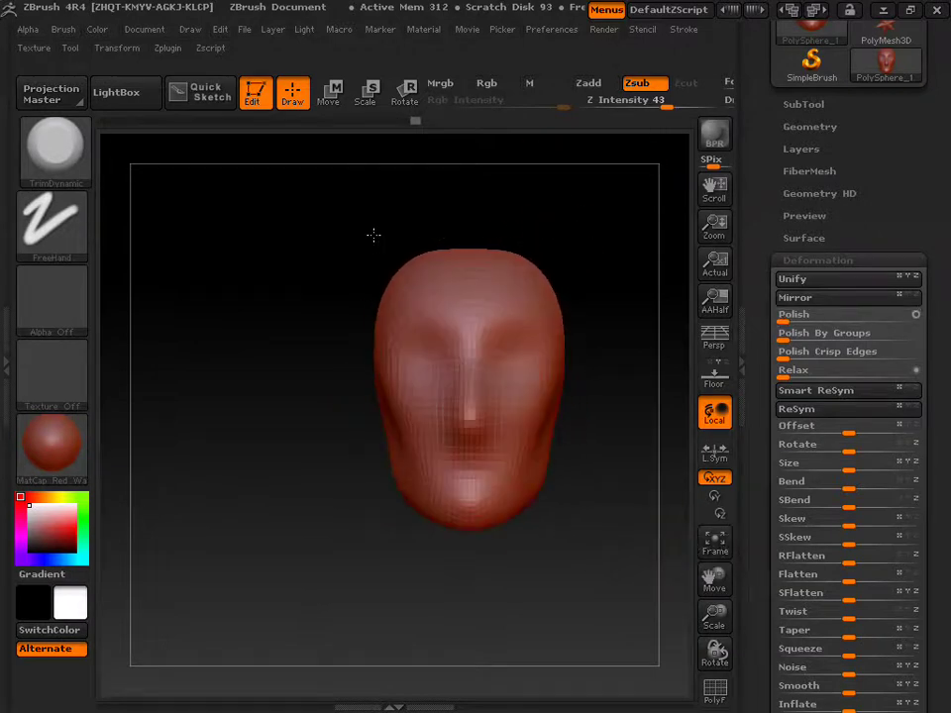
pyautogui.moveTo(500, 191)
pyautogui.mouseDown()
pyautogui.moveTo(504, 399)
pyautogui.moveTo(507, 208)
pyautogui.moveTo(375, 346)
pyautogui.moveTo(314, 294)
pyautogui.moveTo(498, 251)
pyautogui.mouseUp()
# - Switch to the Move brush at draw size 97
pyautogui.press('b')
pyautogui.press('m')
pyautogui.press('v')
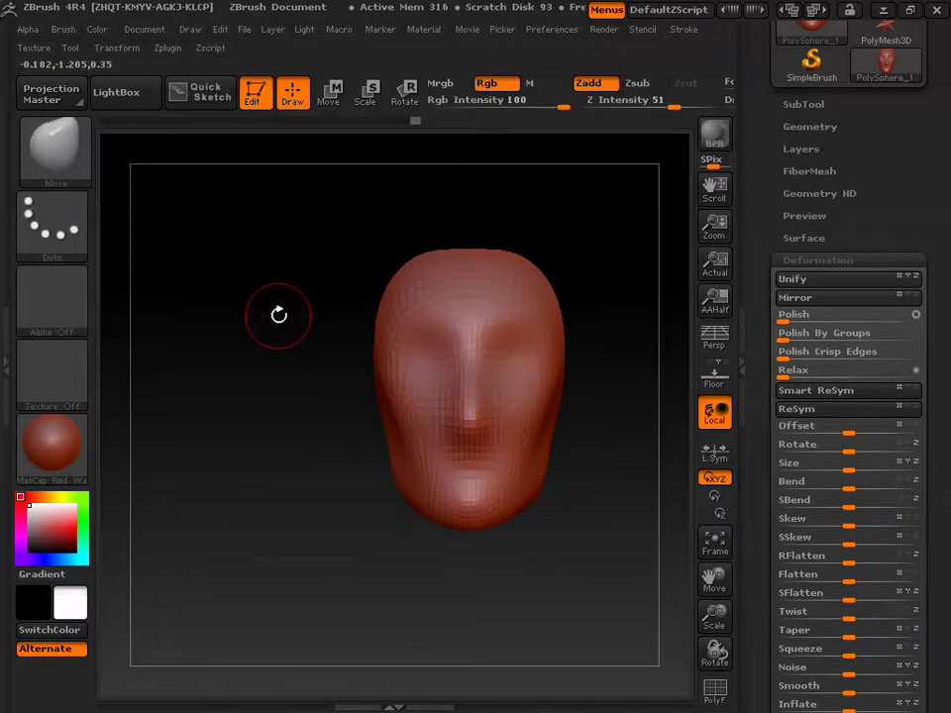
pyautogui.press('s')
pyautogui.moveTo(278, 314); pyautogui.dragTo(311, 316)
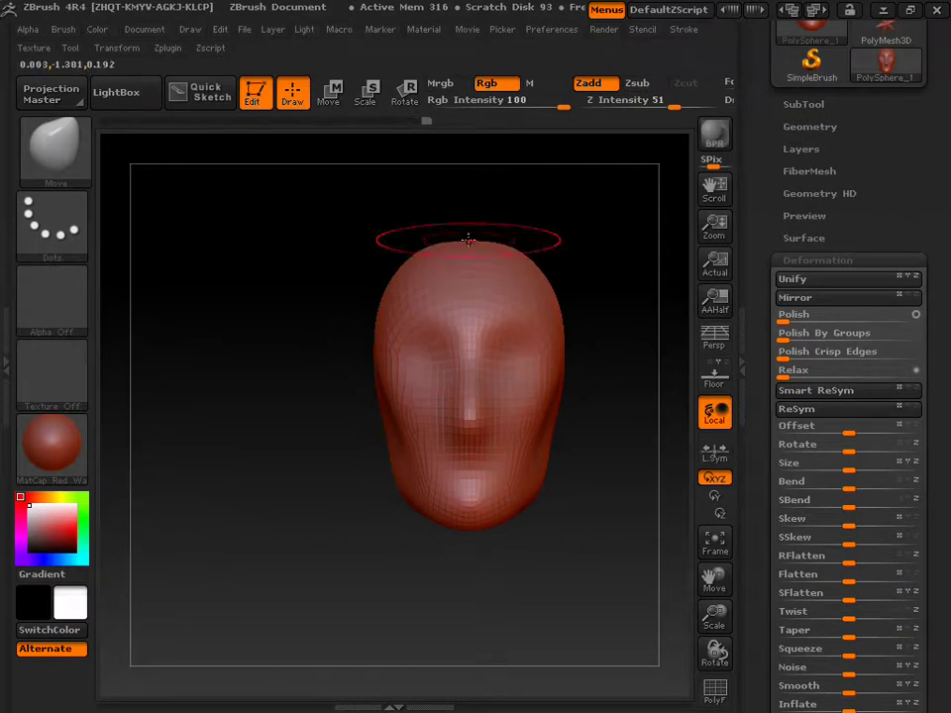
# - Pull the egg-shaped head into a shorter, rounder skull and push the top into shape
pyautogui.moveTo(451, 229); pyautogui.dragTo(254, 255)
pyautogui.press('capslock')
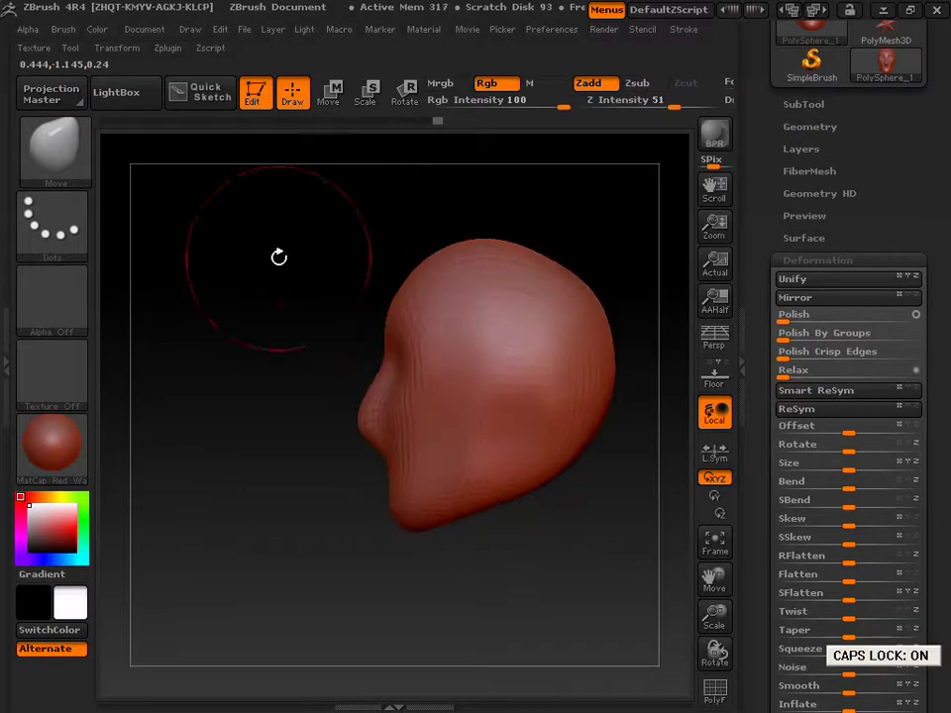
pyautogui.press('capslock')
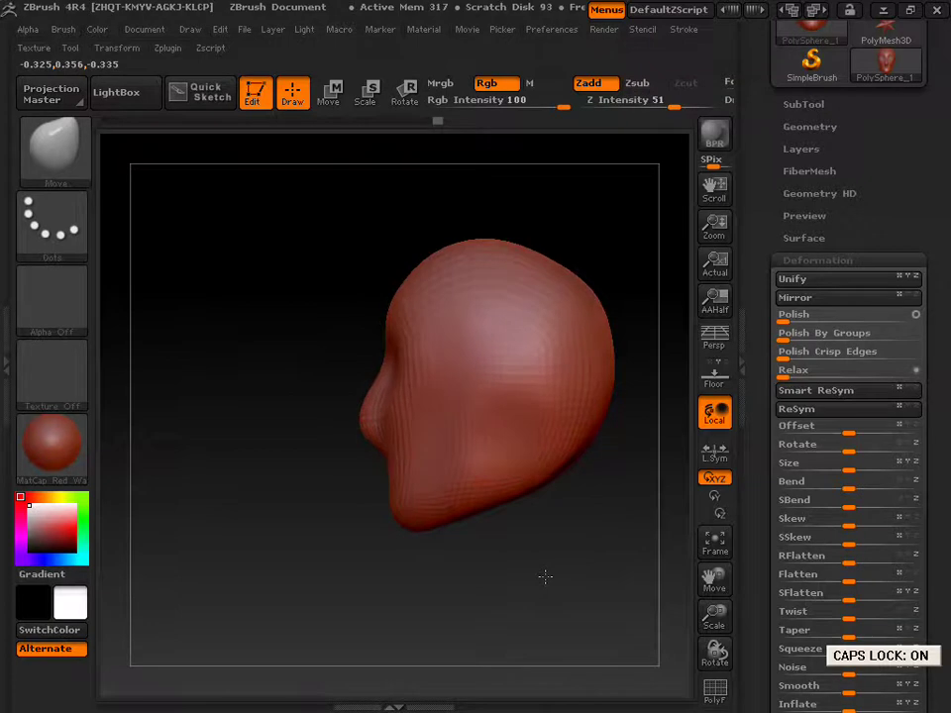
pyautogui.moveTo(545, 576); pyautogui.dragTo(635, 559)
pyautogui.moveTo(713, 580); pyautogui.dragTo(641, 577)
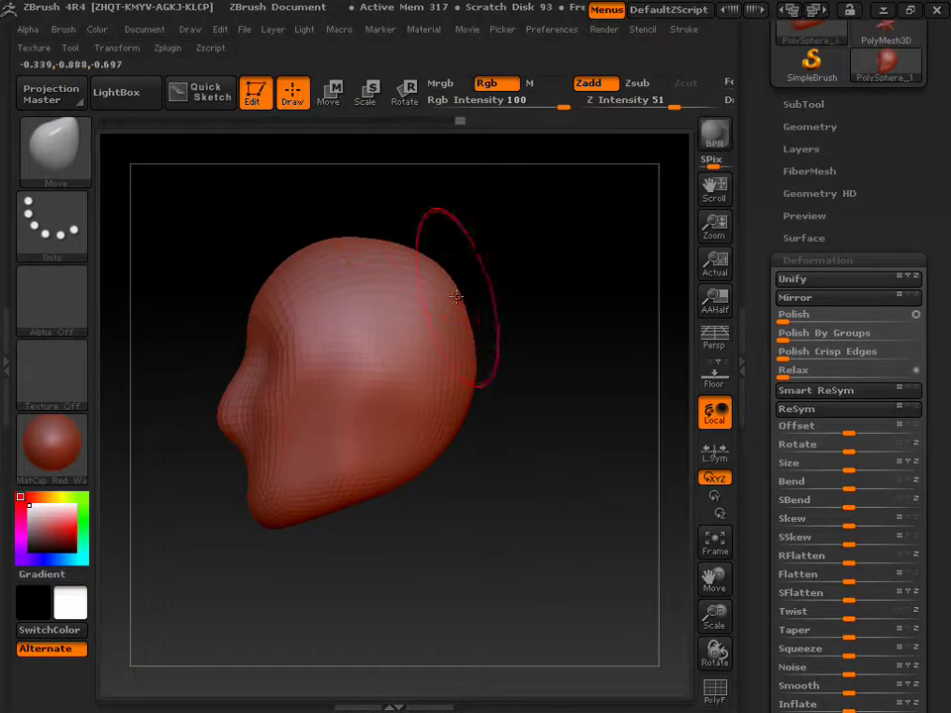
pyautogui.moveTo(471, 286)
pyautogui.mouseDown()
pyautogui.moveTo(483, 294)
pyautogui.moveTo(477, 531)
pyautogui.moveTo(492, 557)
pyautogui.moveTo(488, 503)
pyautogui.moveTo(545, 317)
pyautogui.mouseUp()
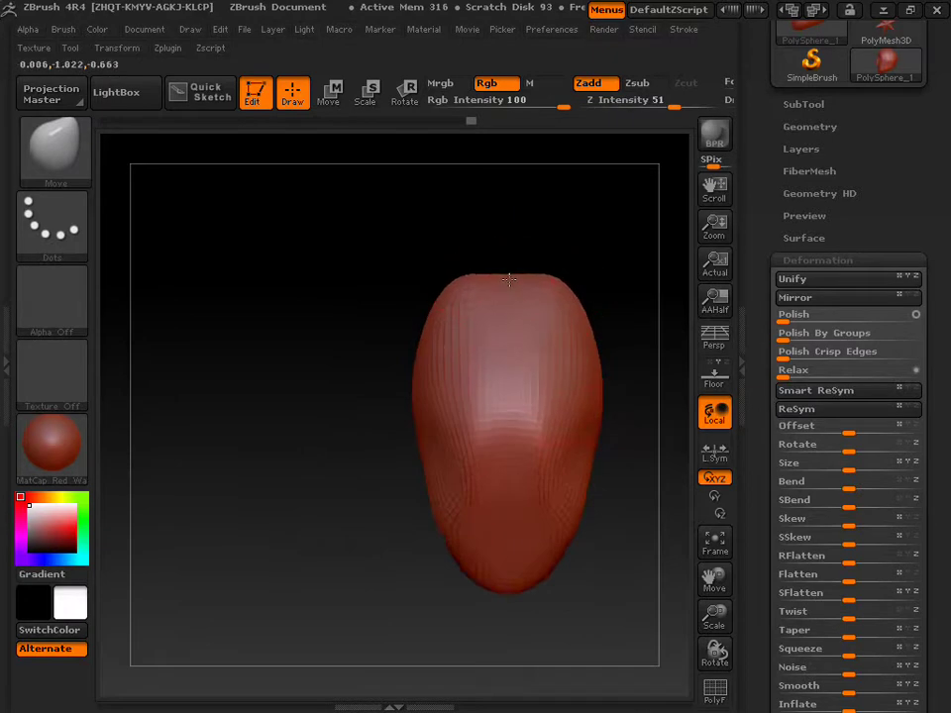
pyautogui.moveTo(482, 252); pyautogui.dragTo(481, 357)
pyautogui.moveTo(333, 380)
pyautogui.mouseDown()
pyautogui.moveTo(225, 277)
pyautogui.moveTo(329, 292)
pyautogui.moveTo(147, 288)
pyautogui.moveTo(300, 279)
pyautogui.moveTo(282, 281)
pyautogui.mouseUp()
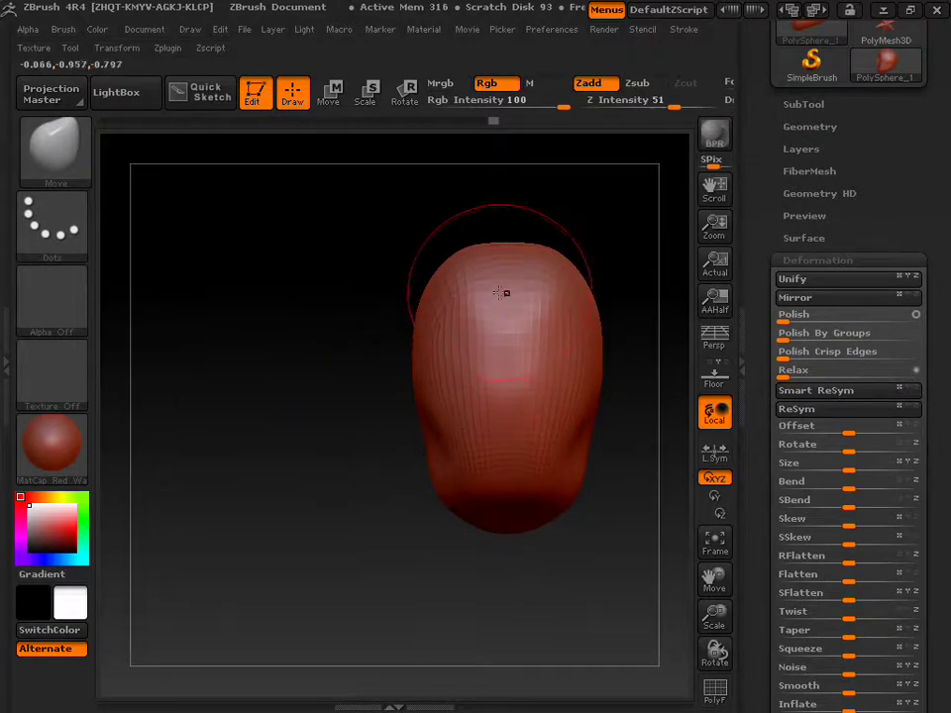
pyautogui.moveTo(502, 289)
pyautogui.mouseDown()
pyautogui.moveTo(510, 329)
pyautogui.moveTo(470, 351)
pyautogui.mouseUp()
# - Shrink the brush and return to the TrimDynamic brush
pyautogui.press('s')
pyautogui.press('b')
pyautogui.press('t')
pyautogui.press('d')
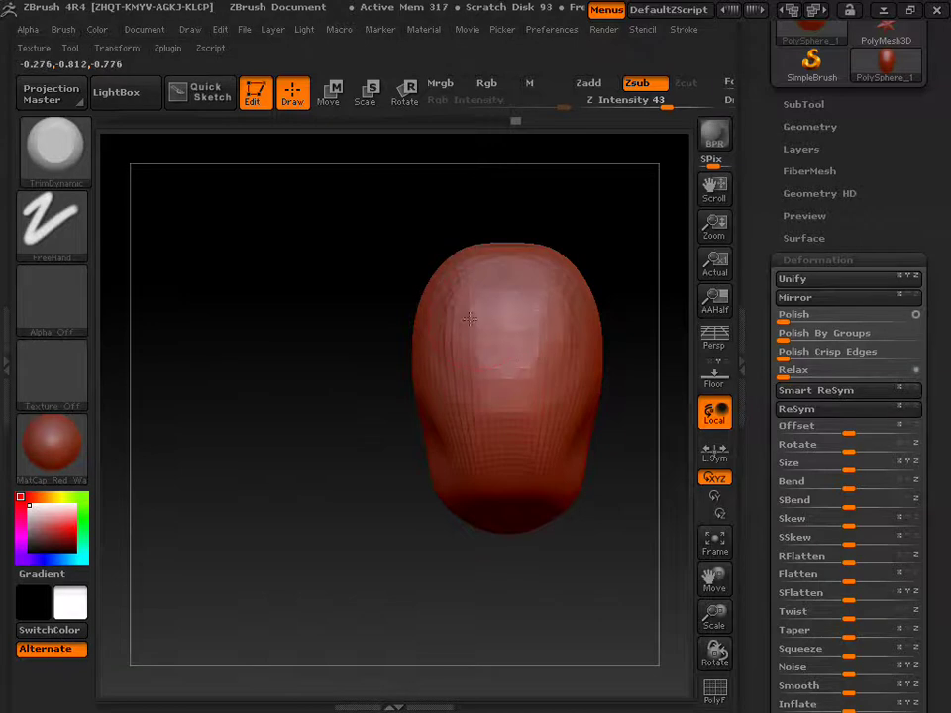
# - Smooth the crown and back of the skull from a three-quarter side view
pyautogui.press('shift')
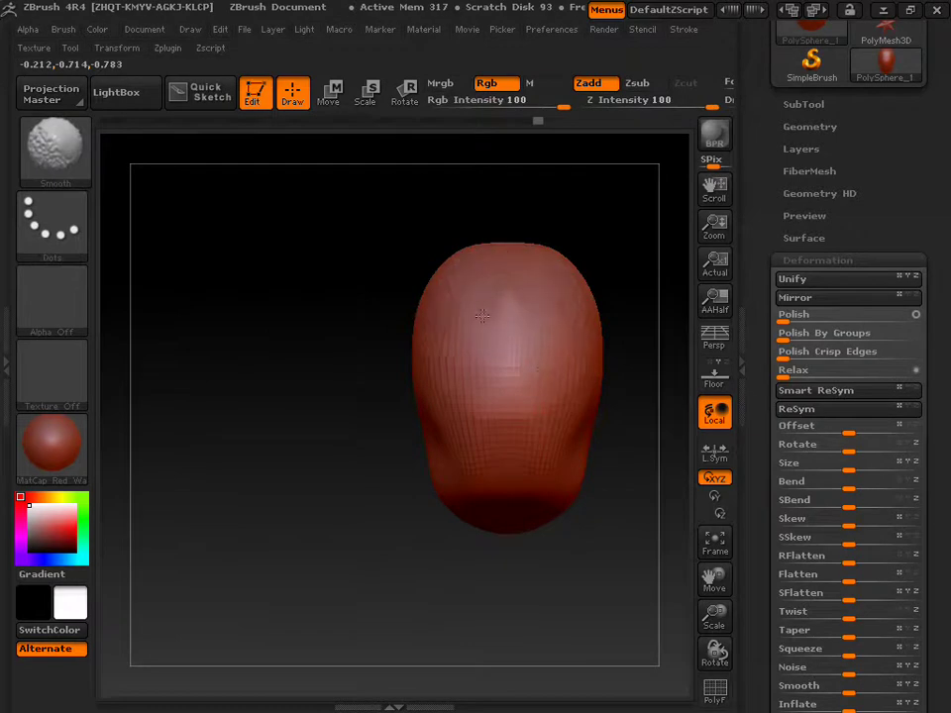
pyautogui.moveTo(337, 238); pyautogui.dragTo(428, 231)
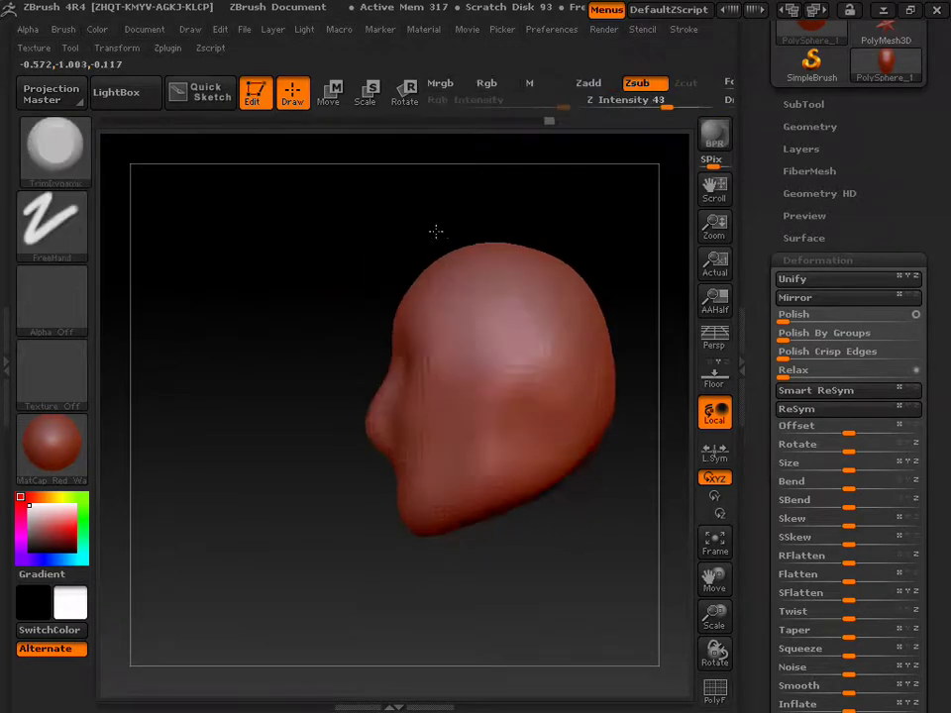
pyautogui.press('shift')
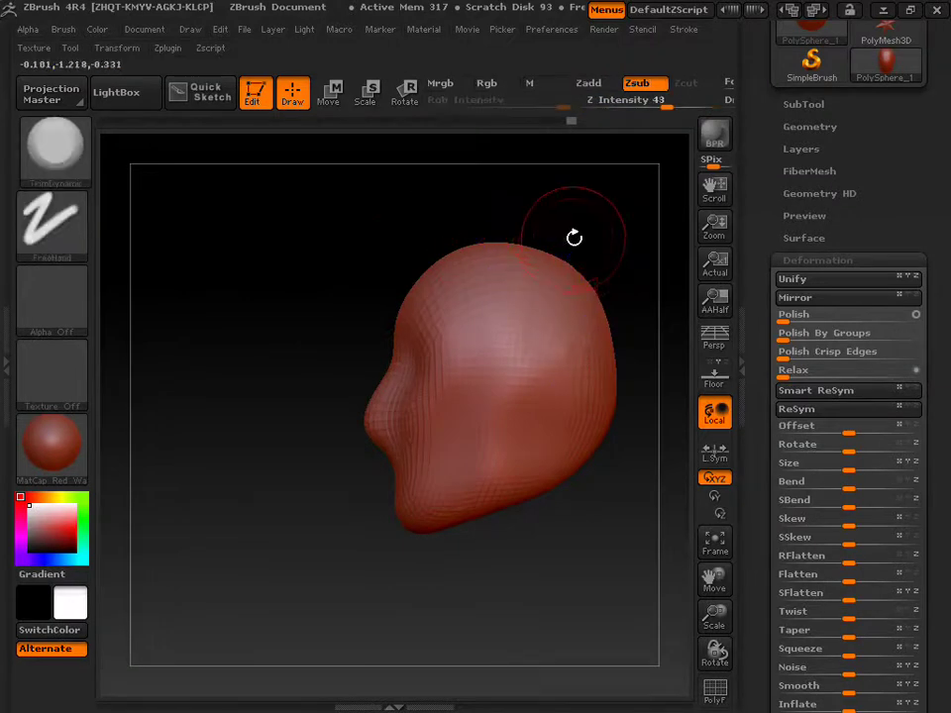
pyautogui.moveTo(724, 571)
pyautogui.mouseDown()
pyautogui.moveTo(660, 569)
pyautogui.moveTo(628, 492)
pyautogui.moveTo(492, 263)
pyautogui.moveTo(521, 287)
pyautogui.moveTo(541, 286)
pyautogui.mouseUp()
pyautogui.press('s')
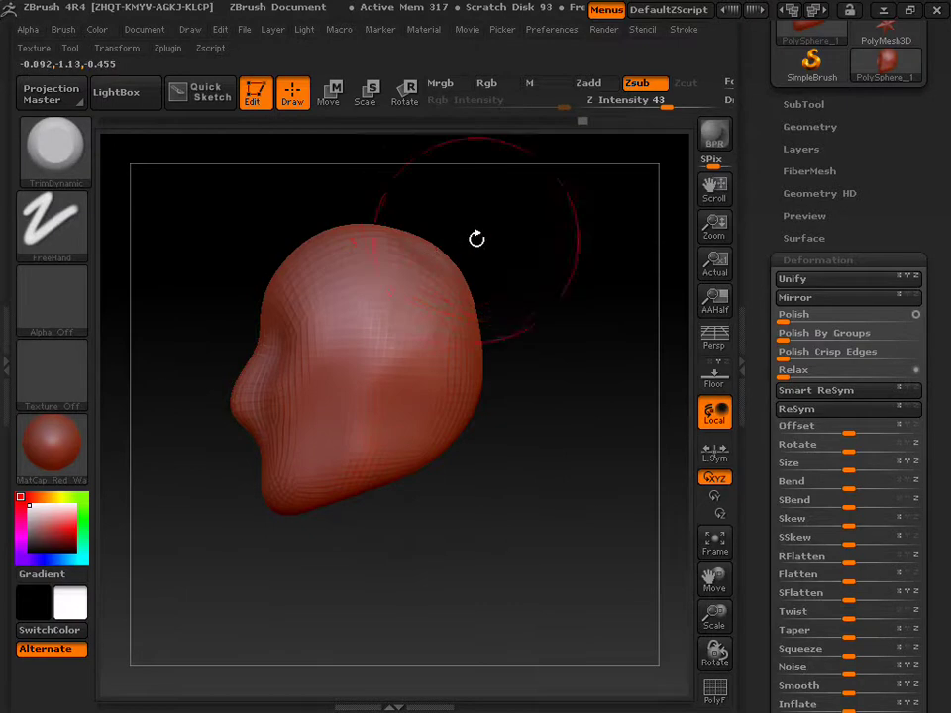
# - Step back one change in the Undo History and select the Move brush
pyautogui.click(572, 122)
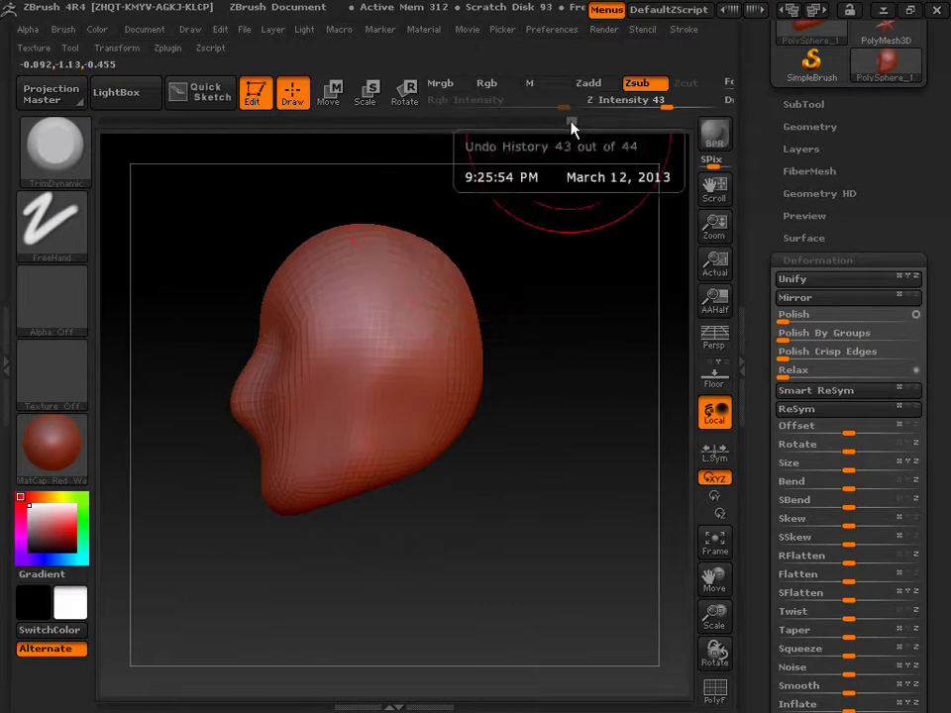
pyautogui.press('b')
pyautogui.press('m')
pyautogui.press('v')
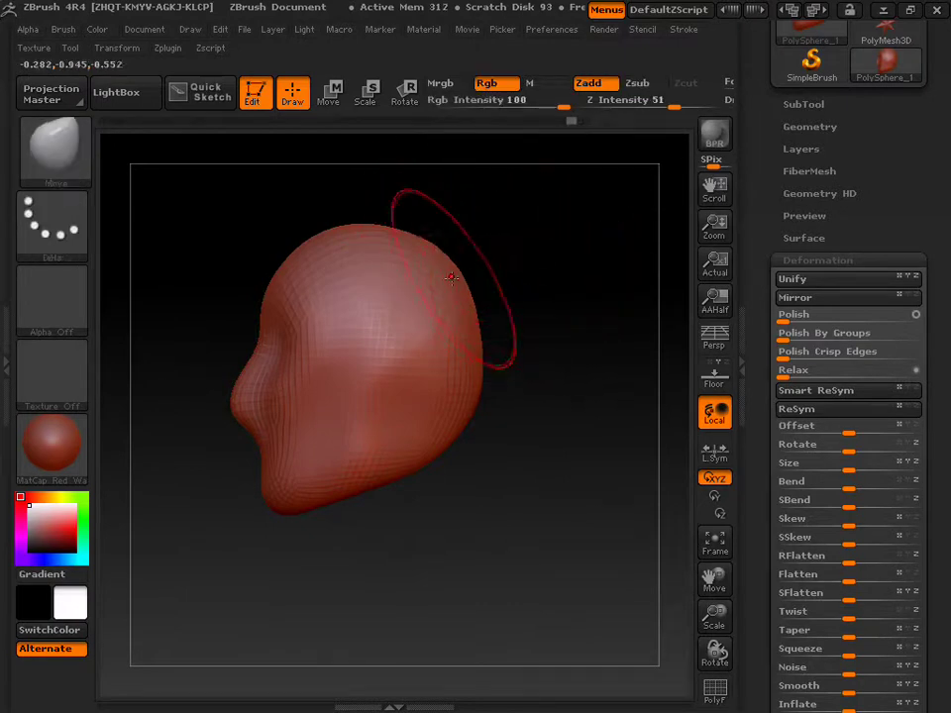
# - Pull the crown and back of the skull into a rounder cranium, and nudge the side of the face
pyautogui.moveTo(442, 282)
pyautogui.mouseDown()
pyautogui.moveTo(422, 245)
pyautogui.moveTo(441, 228)
pyautogui.mouseUp()
pyautogui.moveTo(466, 282); pyautogui.dragTo(466, 357)
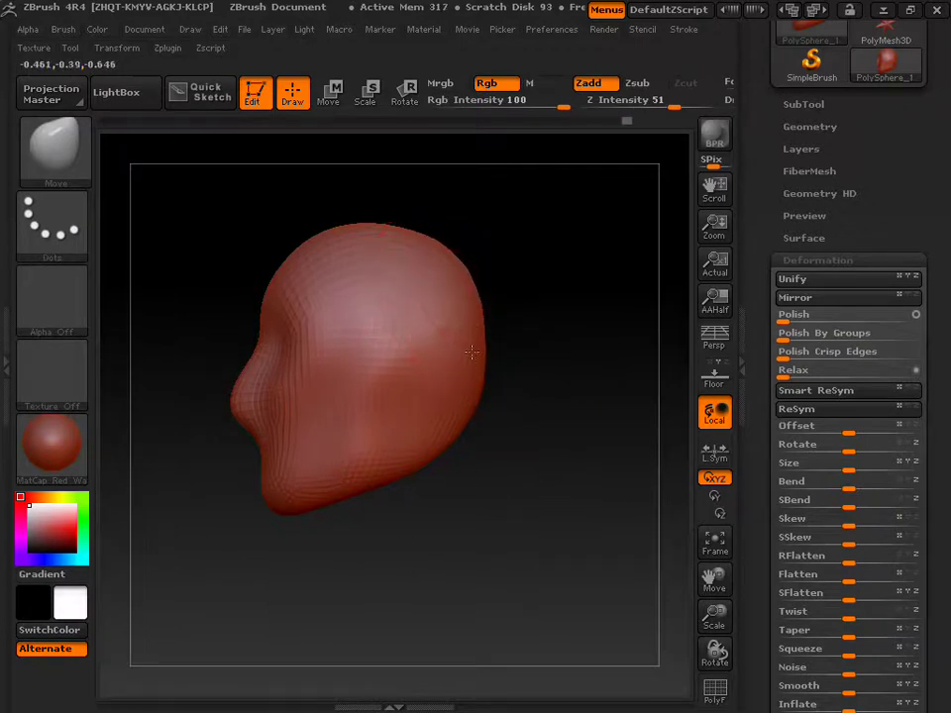
pyautogui.moveTo(485, 287)
pyautogui.mouseDown()
pyautogui.moveTo(451, 213)
pyautogui.moveTo(456, 266)
pyautogui.moveTo(480, 314)
pyautogui.mouseUp()
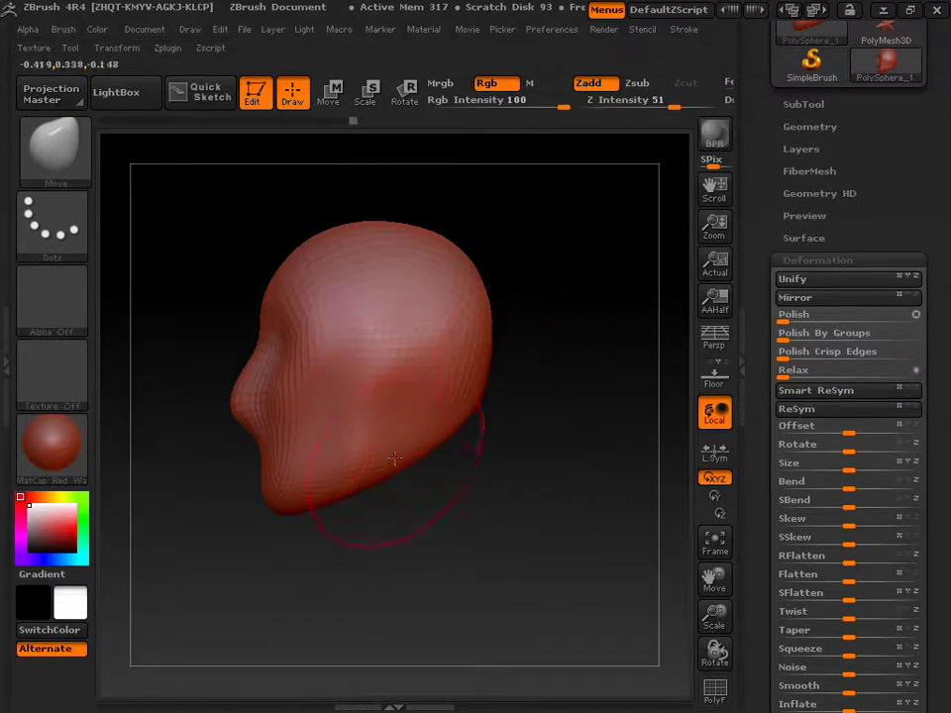
pyautogui.moveTo(580, 375); pyautogui.dragTo(465, 375)
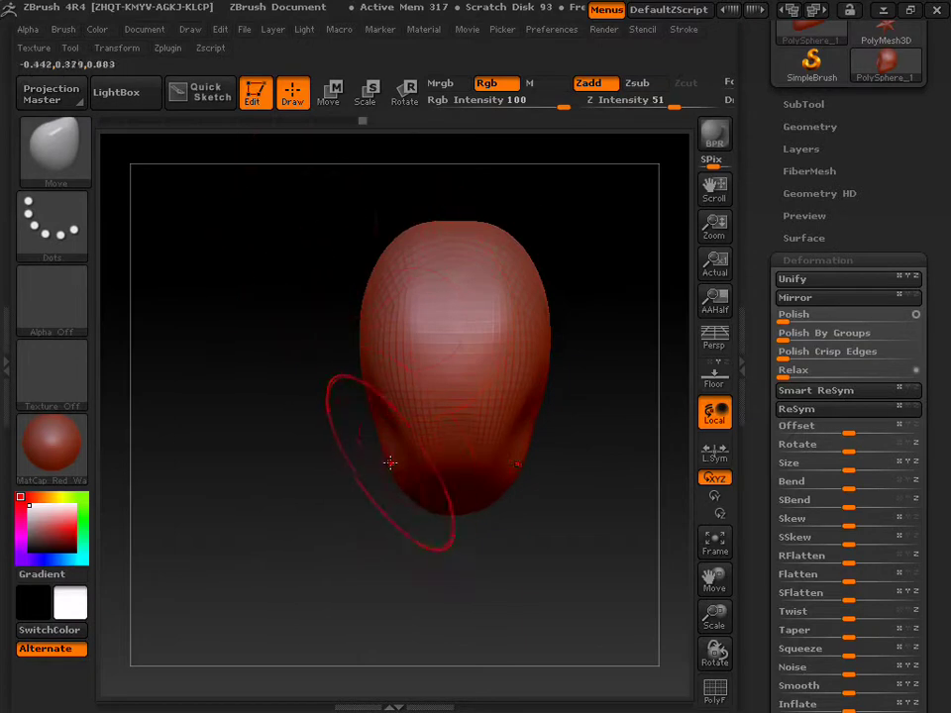
pyautogui.moveTo(338, 492); pyautogui.dragTo(339, 367)
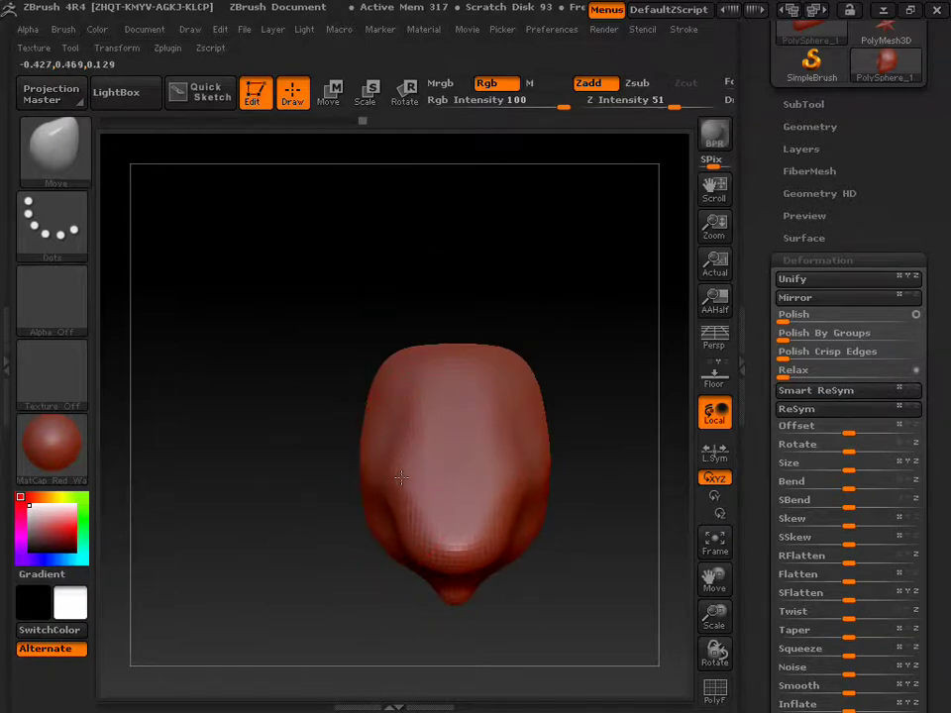
pyautogui.moveTo(385, 286); pyautogui.dragTo(384, 499)
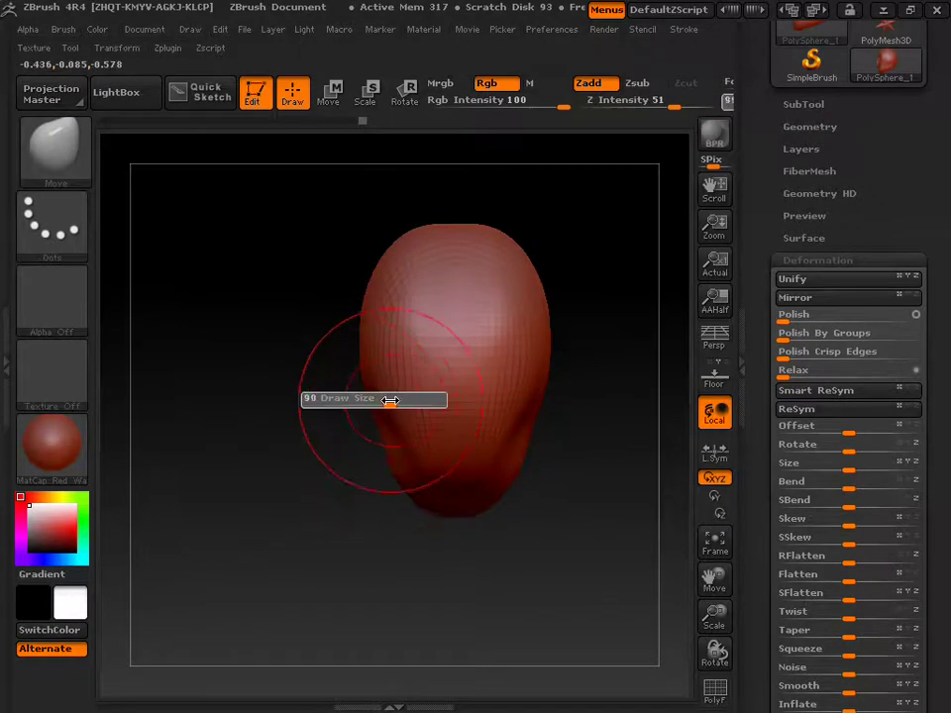
pyautogui.moveTo(394, 402); pyautogui.dragTo(387, 395)
# - Turn on the PolyFrame wireframe with Shift+F and inspect the head from profile and front
pyautogui.moveTo(295, 308); pyautogui.dragTo(414, 303)
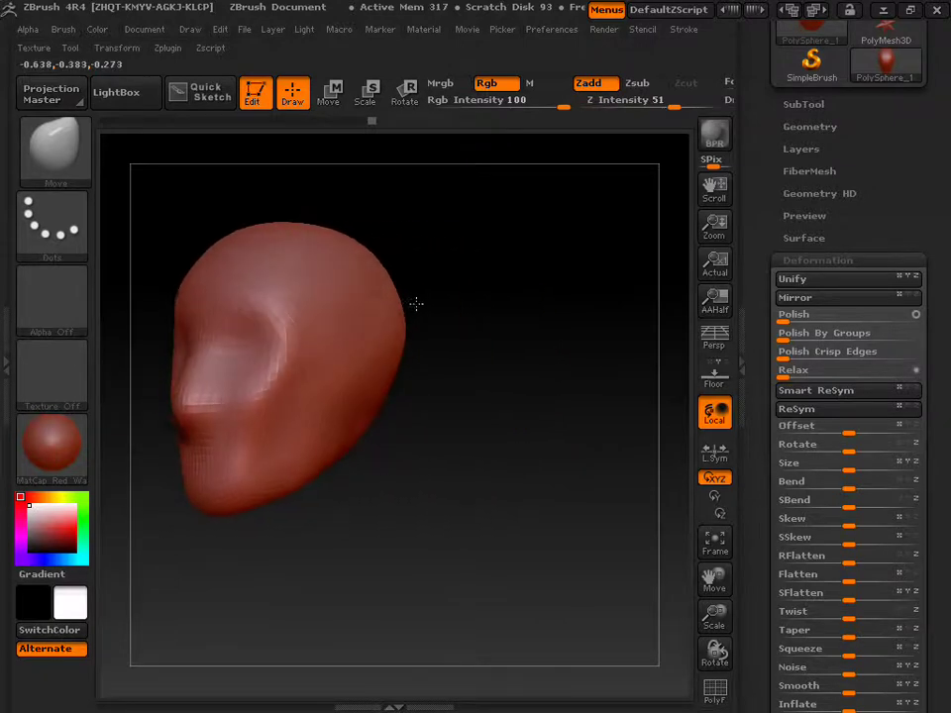
pyautogui.hotkey('shift', 'f')
pyautogui.moveTo(414, 303)
pyautogui.mouseDown()
pyautogui.moveTo(421, 360)
pyautogui.moveTo(520, 321)
pyautogui.moveTo(426, 346)
pyautogui.mouseUp()
pyautogui.moveTo(484, 302); pyautogui.dragTo(470, 309)
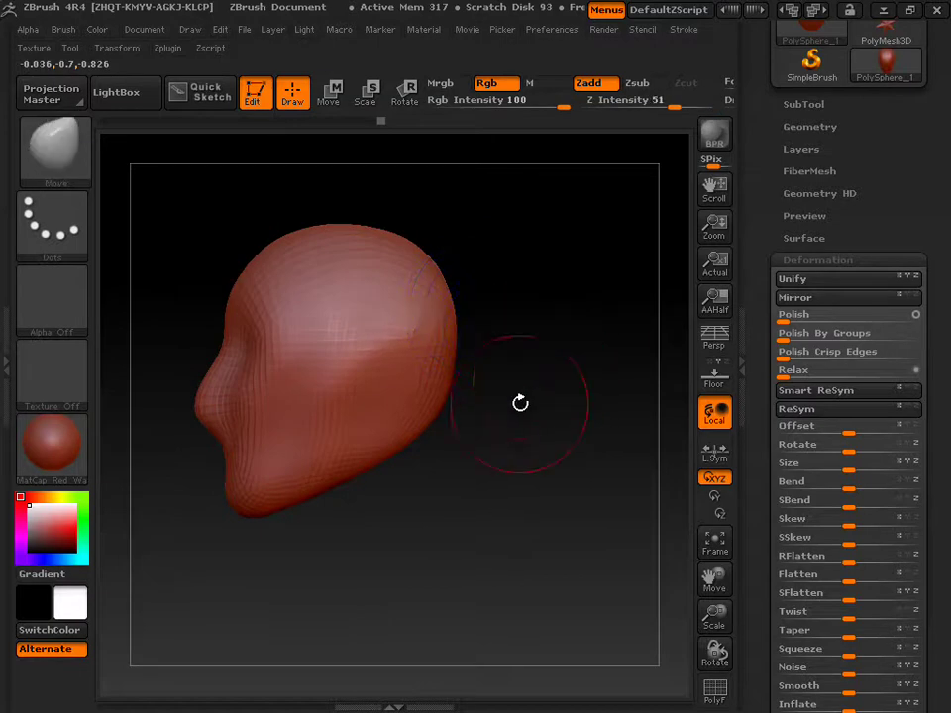
pyautogui.moveTo(529, 365); pyautogui.dragTo(596, 357)
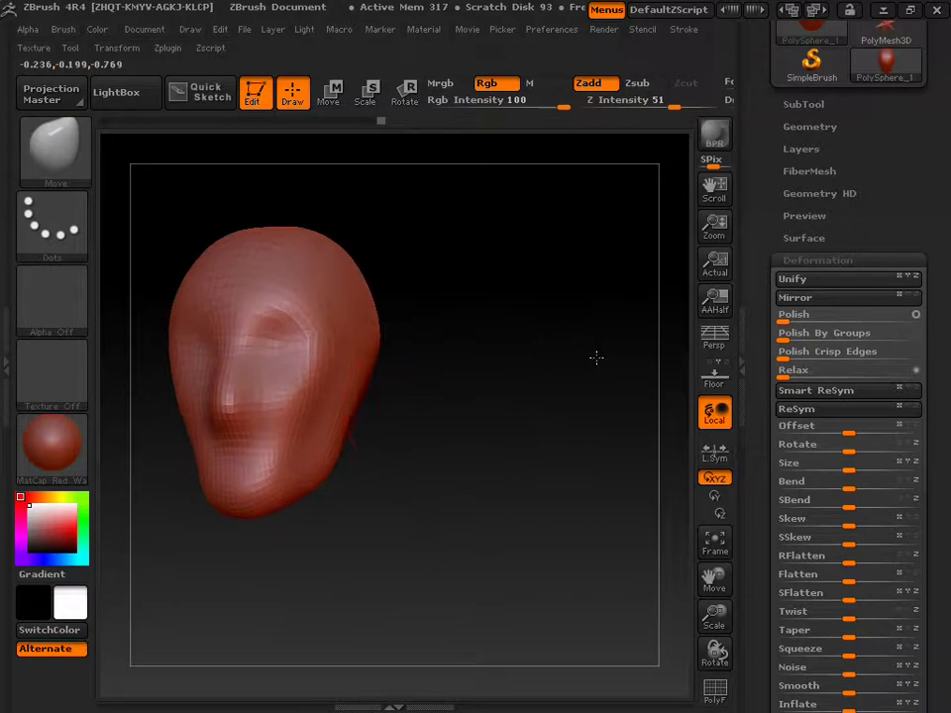
pyautogui.moveTo(352, 398)
pyautogui.mouseDown()
pyautogui.moveTo(490, 366)
pyautogui.moveTo(437, 339)
pyautogui.mouseUp()
pyautogui.moveTo(529, 272)
pyautogui.mouseDown()
pyautogui.moveTo(287, 247)
pyautogui.moveTo(416, 245)
pyautogui.moveTo(324, 225)
pyautogui.moveTo(420, 225)
pyautogui.mouseUp()
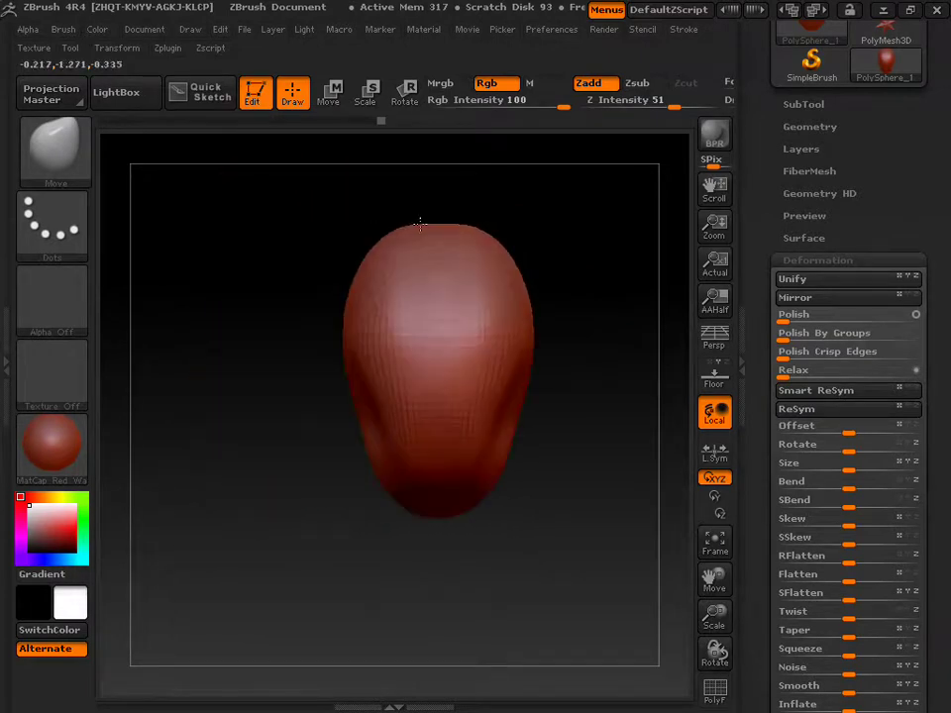
pyautogui.moveTo(293, 230); pyautogui.dragTo(473, 221)
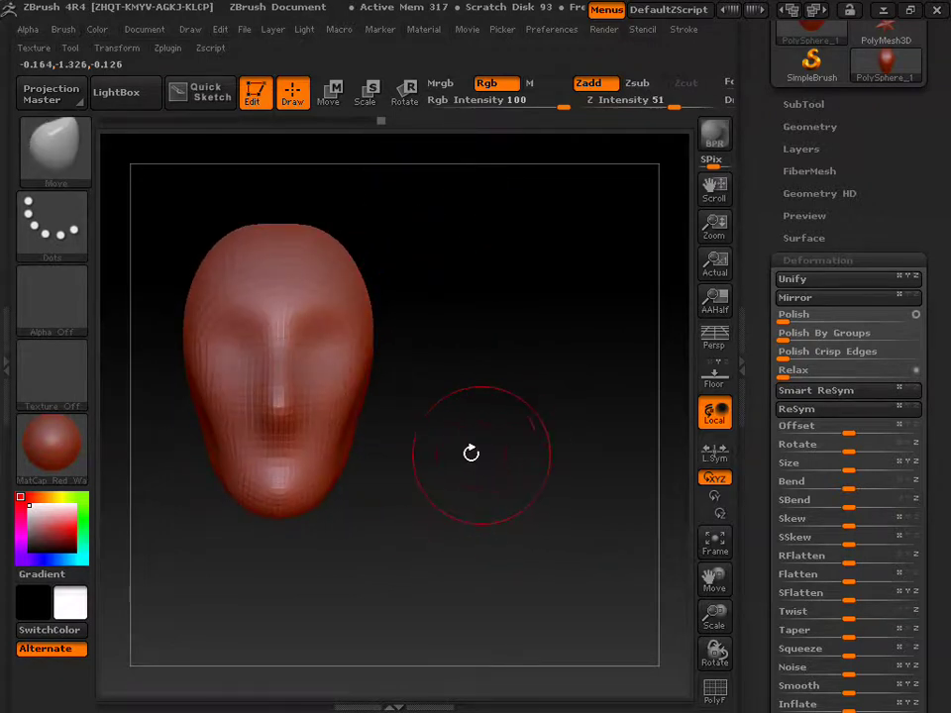
# - Fit the head in view, scale it down, and reduce the brush size to 59
pyautogui.click(714, 543)
pyautogui.moveTo(715, 616)
pyautogui.mouseDown()
pyautogui.moveTo(697, 594)
pyautogui.moveTo(707, 609)
pyautogui.mouseUp()
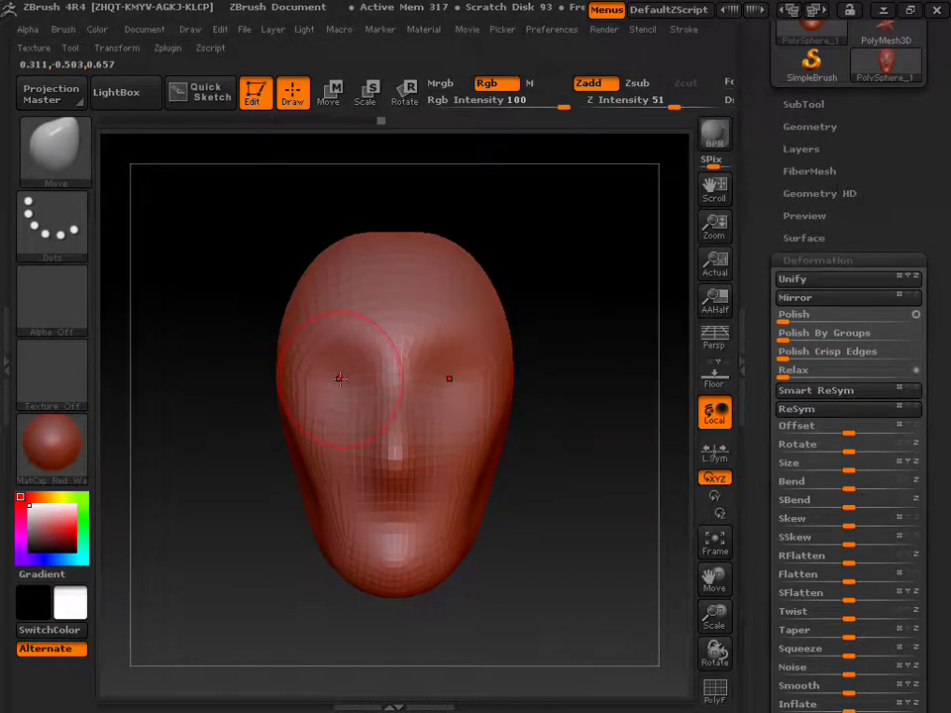
pyautogui.press('s')
pyautogui.moveTo(335, 378); pyautogui.dragTo(327, 380)
# - Check the head from below and in profile, set Draw Size to 42, and switch to Inflate at intensity 10
pyautogui.moveTo(254, 484); pyautogui.dragTo(251, 339)
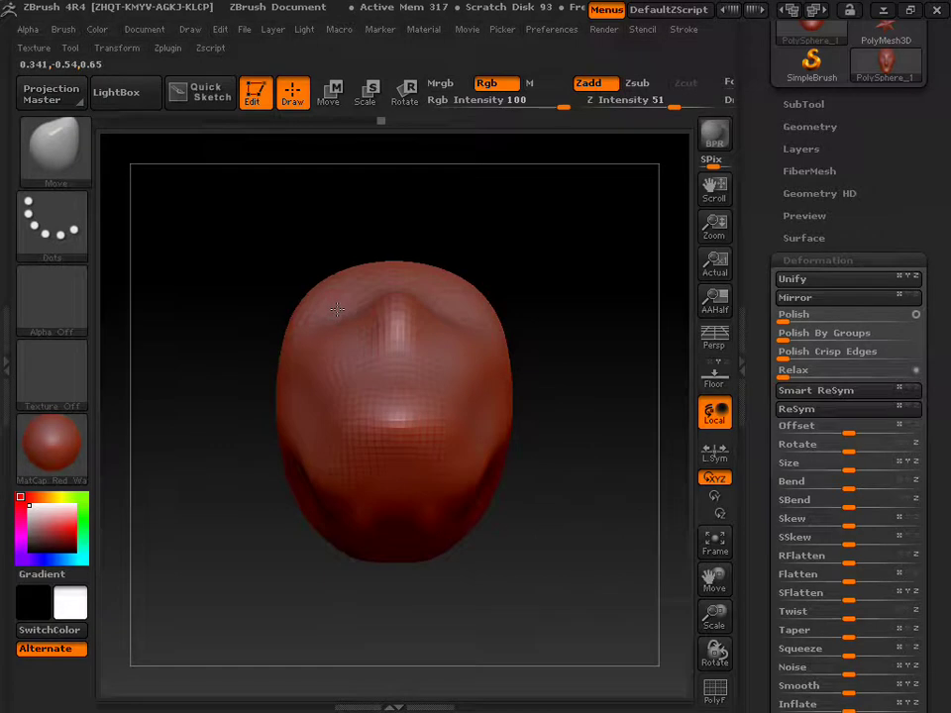
pyautogui.moveTo(259, 265); pyautogui.dragTo(255, 415)
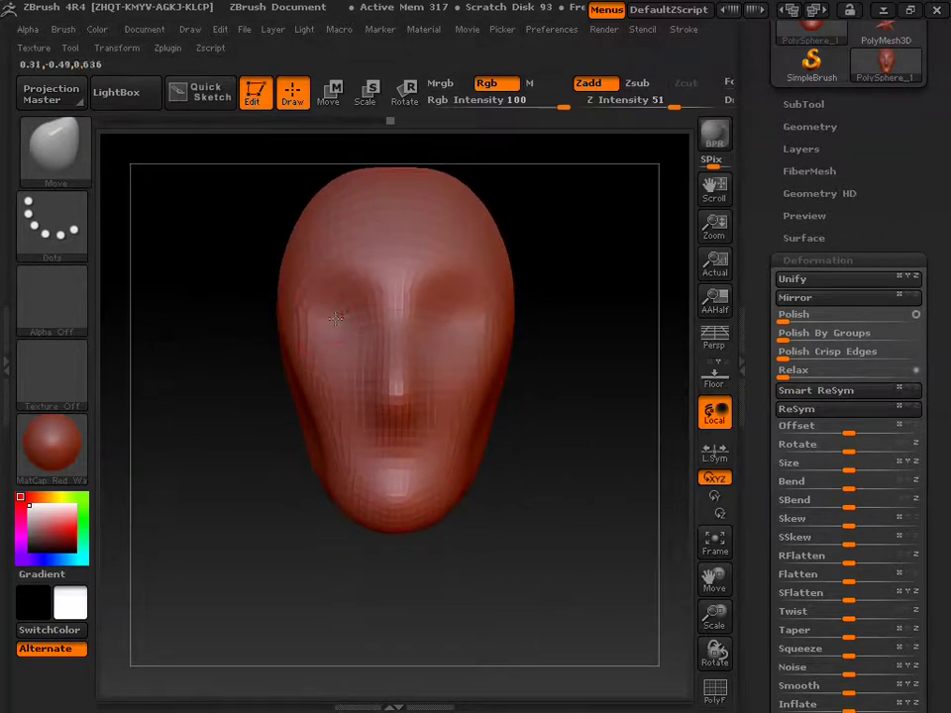
pyautogui.moveTo(229, 357); pyautogui.dragTo(335, 337)
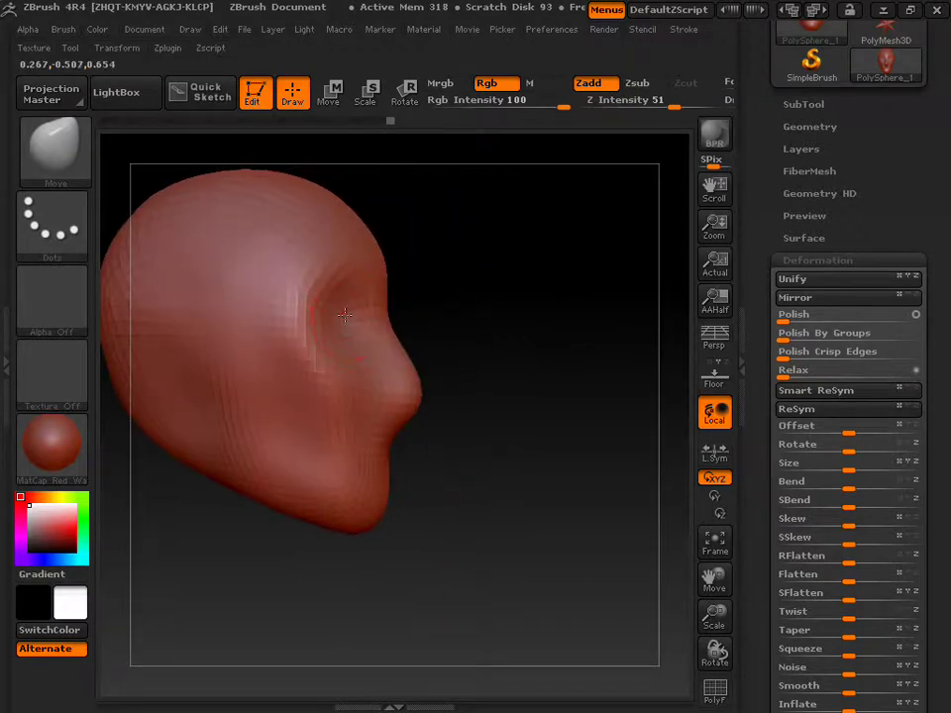
pyautogui.moveTo(443, 303); pyautogui.dragTo(448, 303)
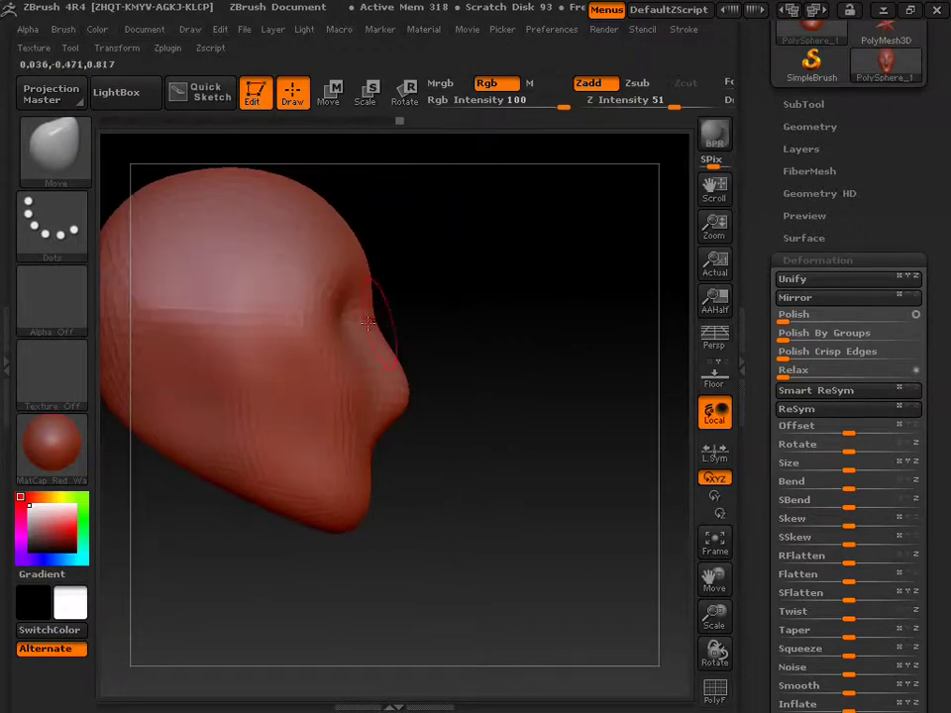
pyautogui.moveTo(466, 322); pyautogui.dragTo(404, 318)
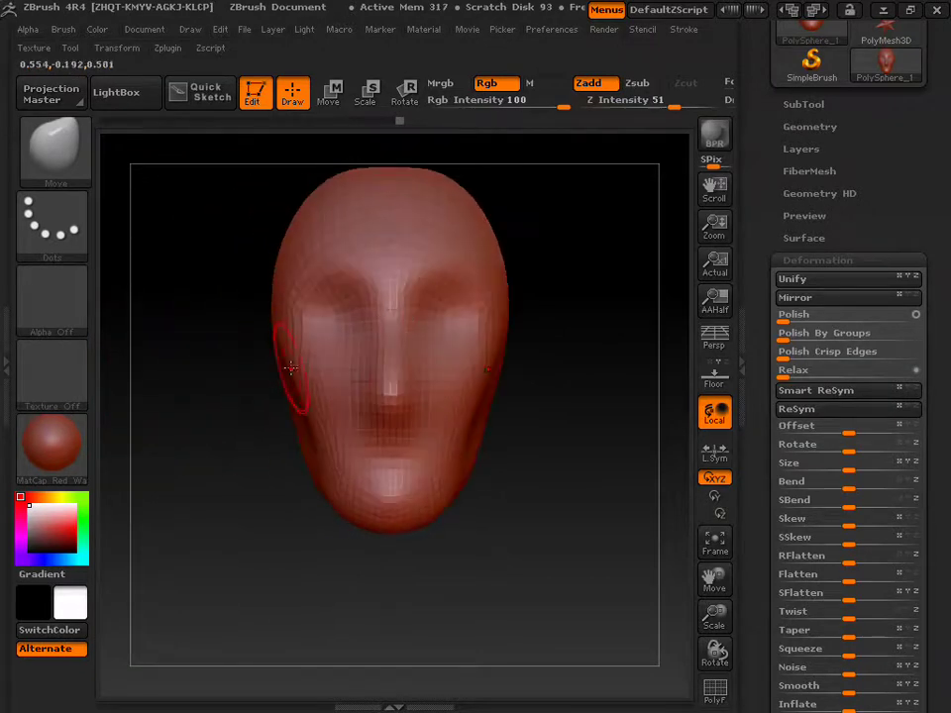
pyautogui.moveTo(596, 455)
pyautogui.mouseDown()
pyautogui.moveTo(646, 459)
pyautogui.moveTo(466, 452)
pyautogui.mouseUp()
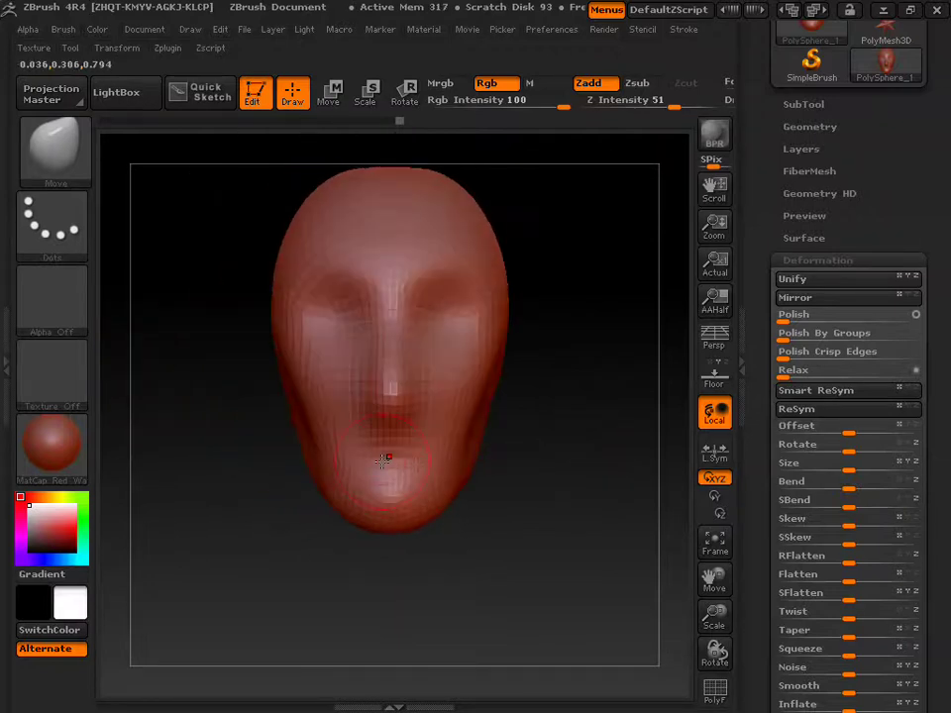
pyautogui.press('s')
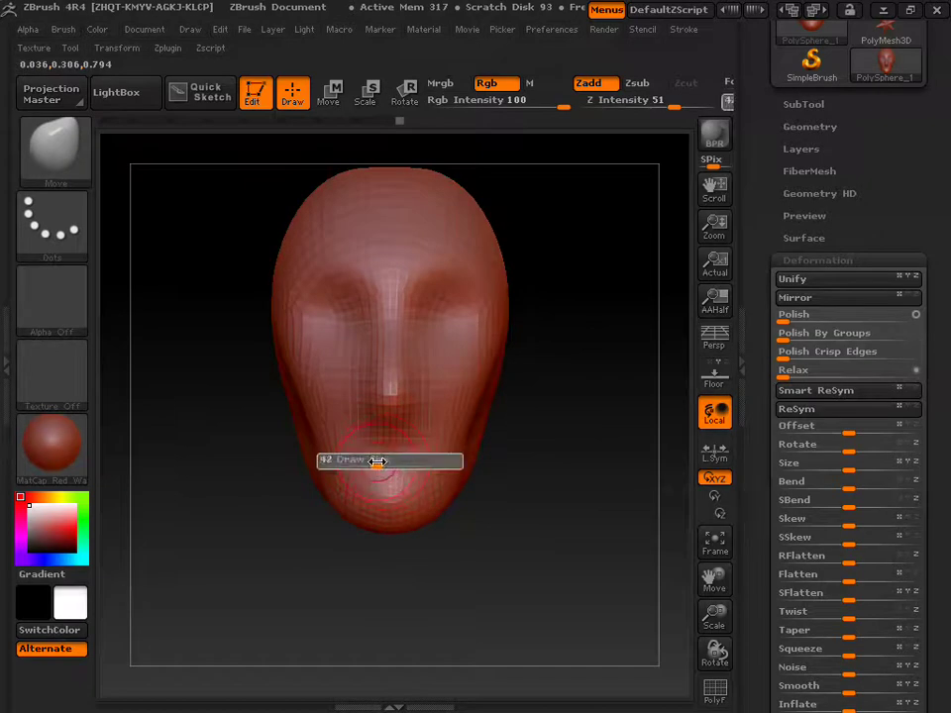
pyautogui.moveTo(377, 461); pyautogui.dragTo(361, 456)
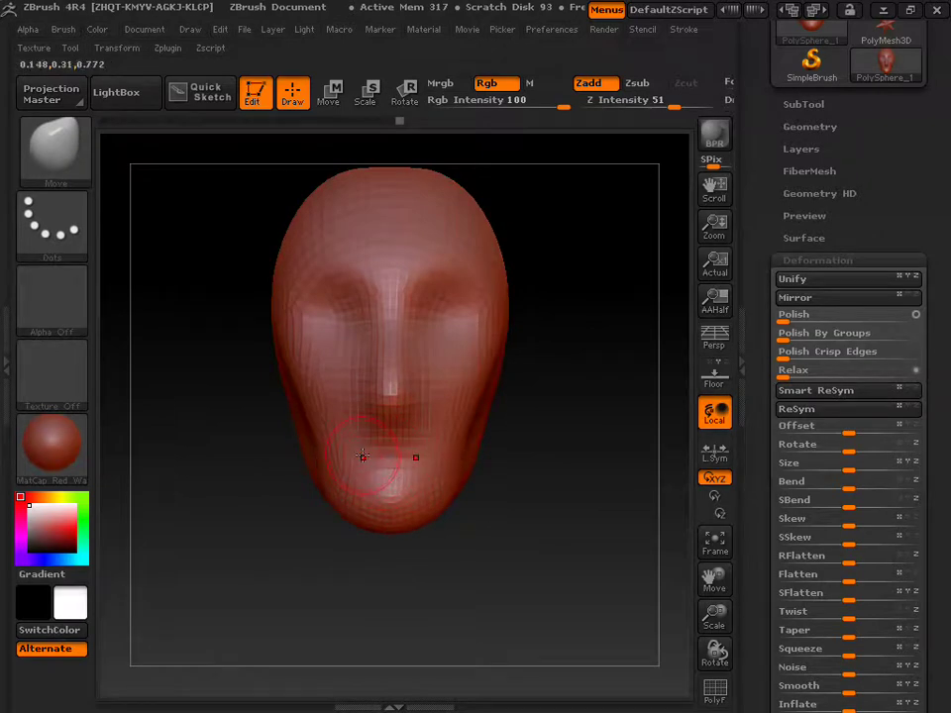
pyautogui.press('shift')
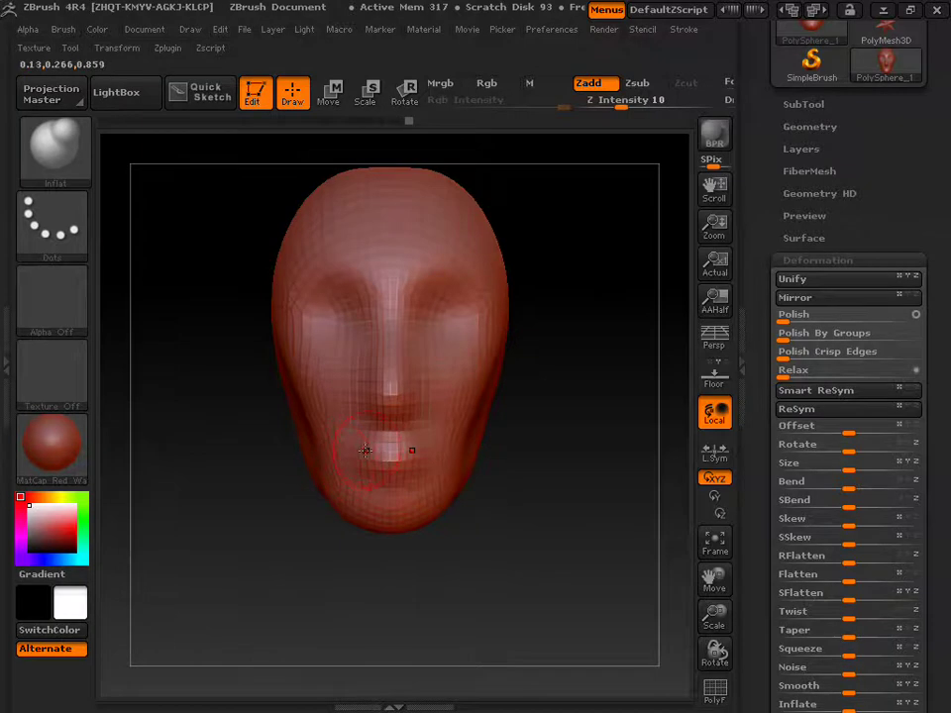
# - Smooth the lips and mouth area, then refit the head to a medium size in view
pyautogui.keyDown('shift'); pyautogui.moveTo(384, 452); pyautogui.dragTo(377, 451); pyautogui.keyUp('shift')
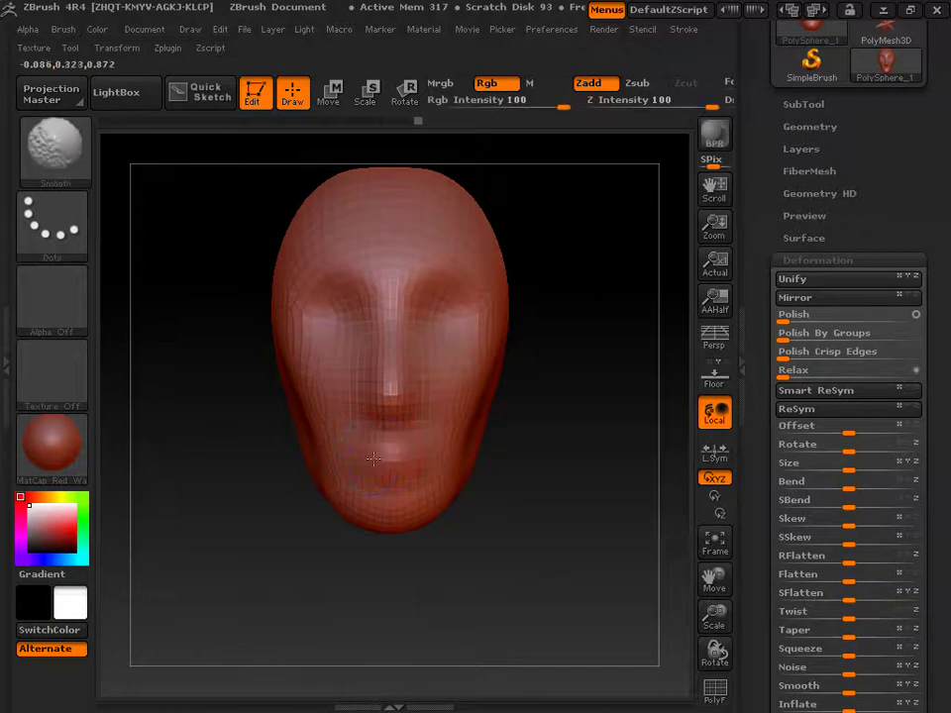
pyautogui.moveTo(233, 432)
pyautogui.mouseDown()
pyautogui.moveTo(517, 411)
pyautogui.moveTo(519, 399)
pyautogui.mouseUp()
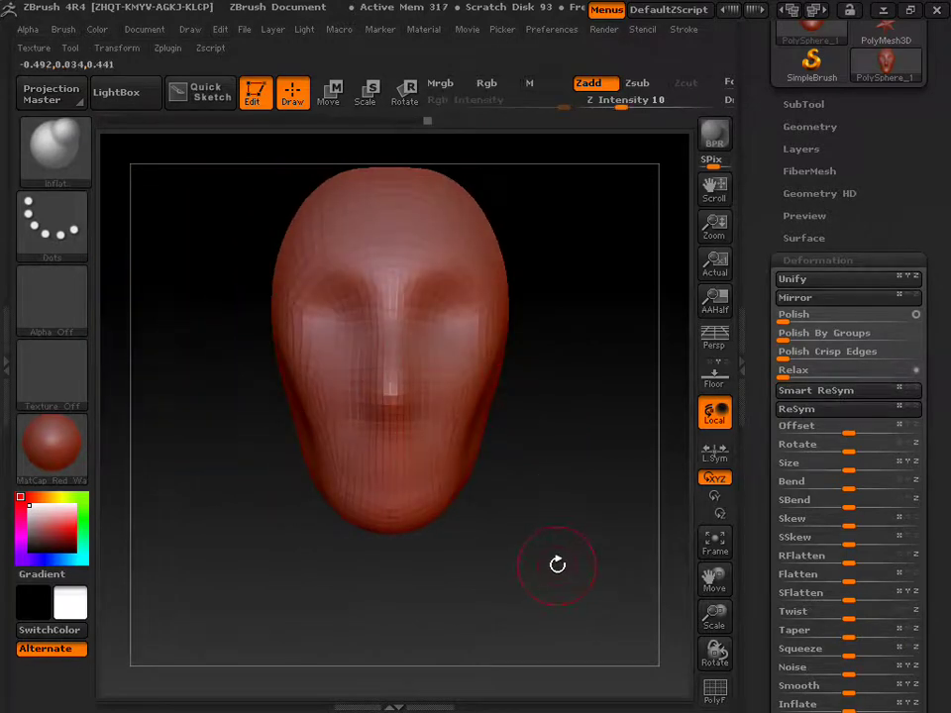
pyautogui.click(717, 544)
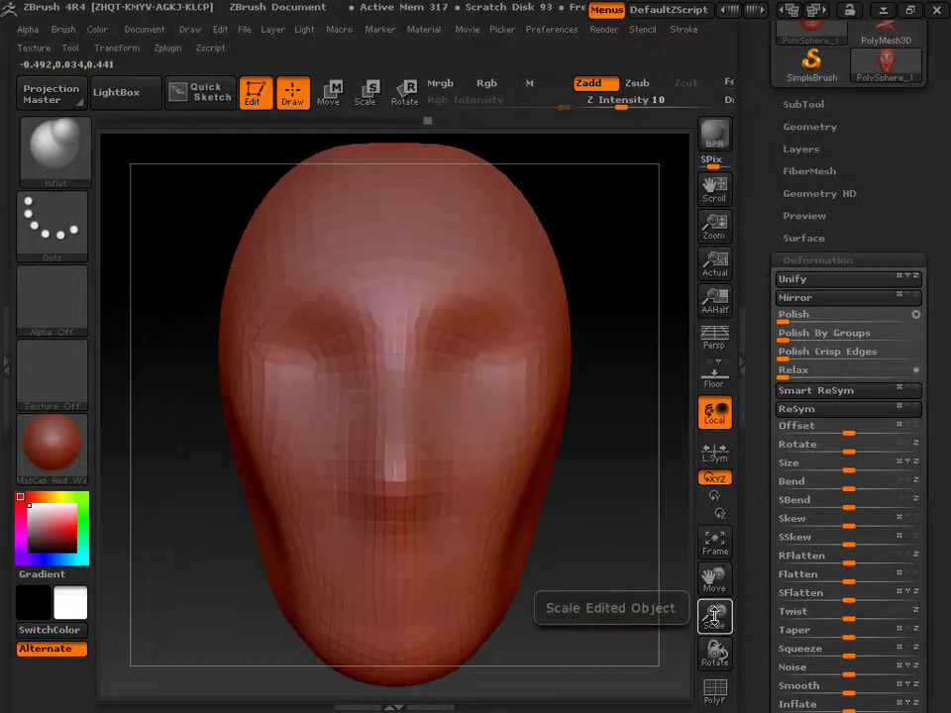
pyautogui.moveTo(714, 612); pyautogui.dragTo(716, 652)
pyautogui.click(715, 544)
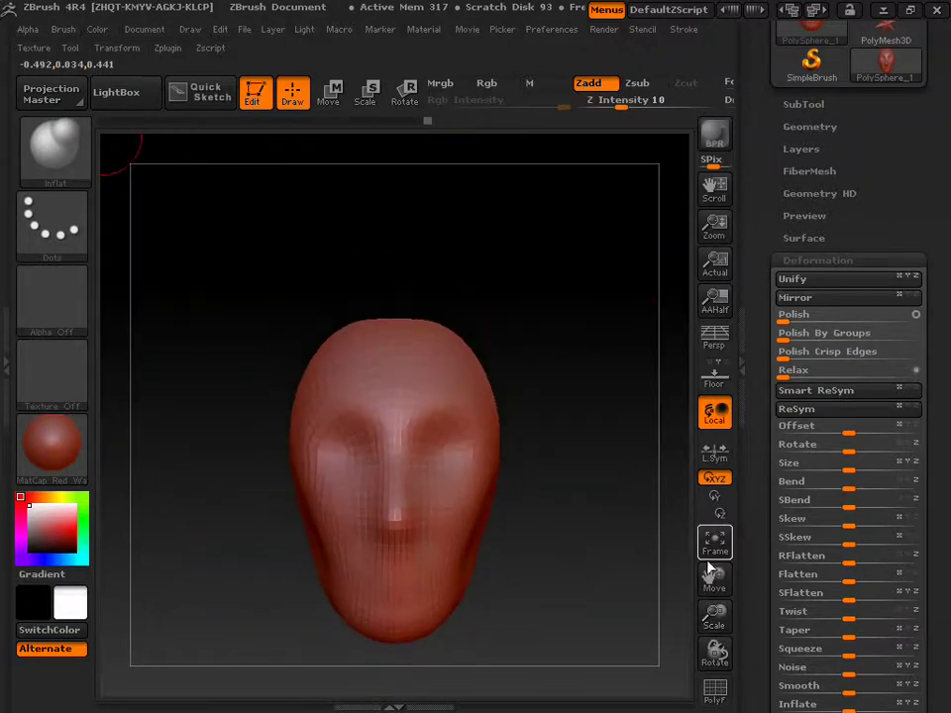
pyautogui.click(715, 543)
pyautogui.moveTo(715, 614); pyautogui.dragTo(705, 593)
# - Check the softened head from three-quarter and front views, then scroll the Tool palette up to Save As
pyautogui.moveTo(607, 545); pyautogui.dragTo(499, 544)
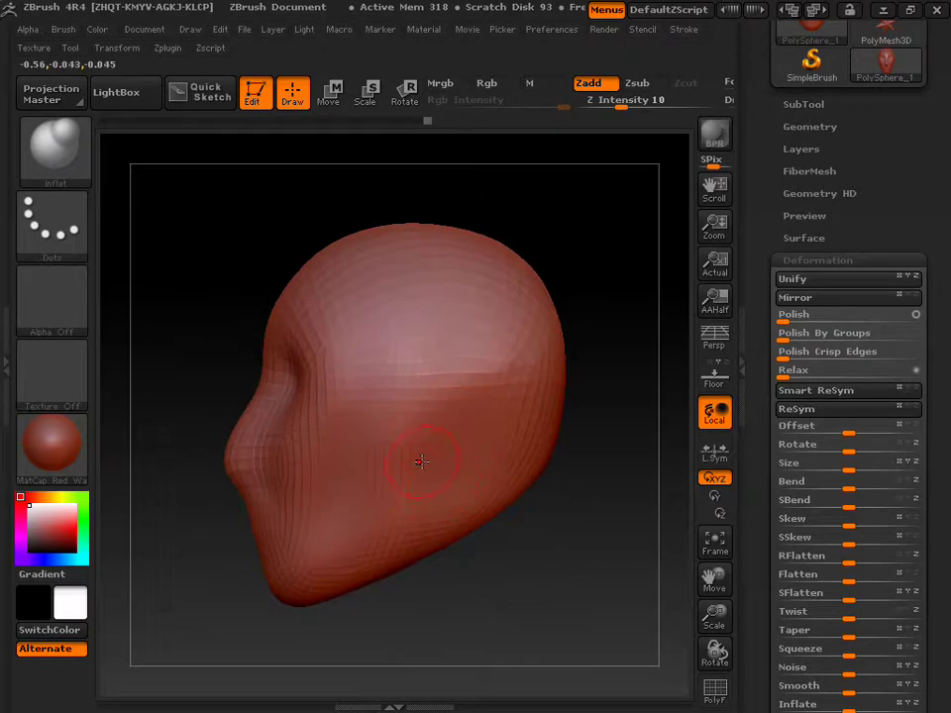
pyautogui.press('shift')
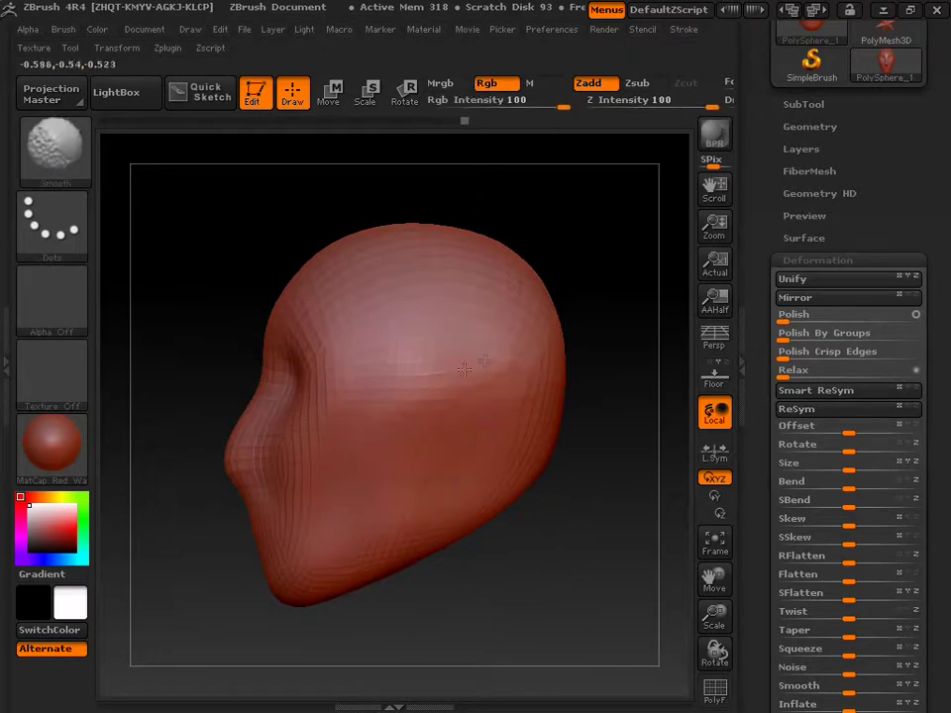
pyautogui.moveTo(225, 263)
pyautogui.mouseDown()
pyautogui.moveTo(258, 239)
pyautogui.moveTo(342, 237)
pyautogui.mouseUp()
pyautogui.moveTo(501, 256); pyautogui.dragTo(382, 251)
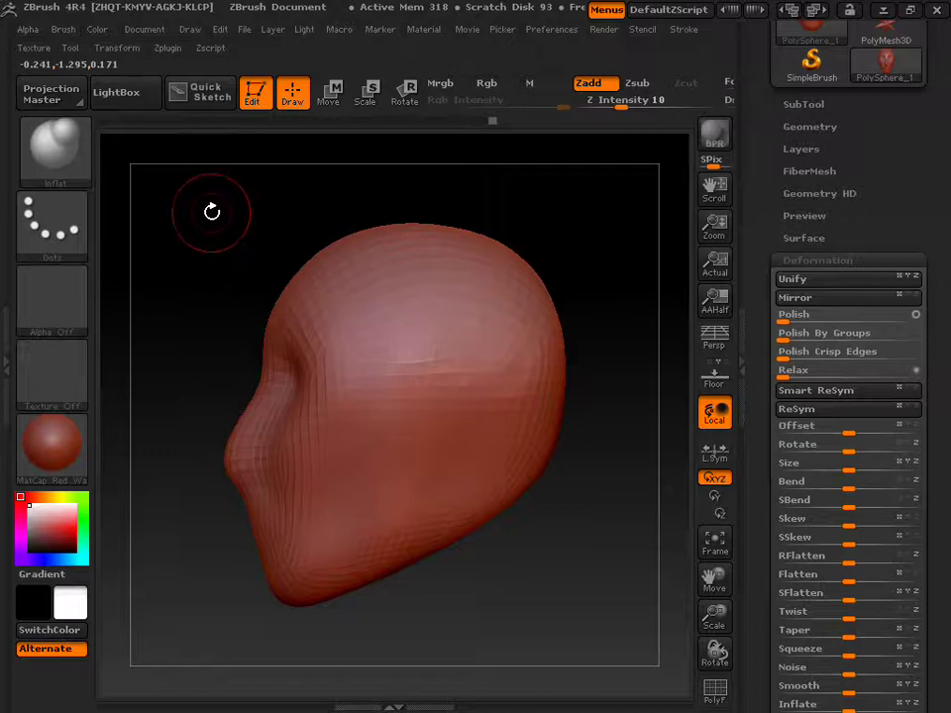
pyautogui.keyDown('shift'); pyautogui.moveTo(227, 209); pyautogui.dragTo(314, 212); pyautogui.keyUp('shift')
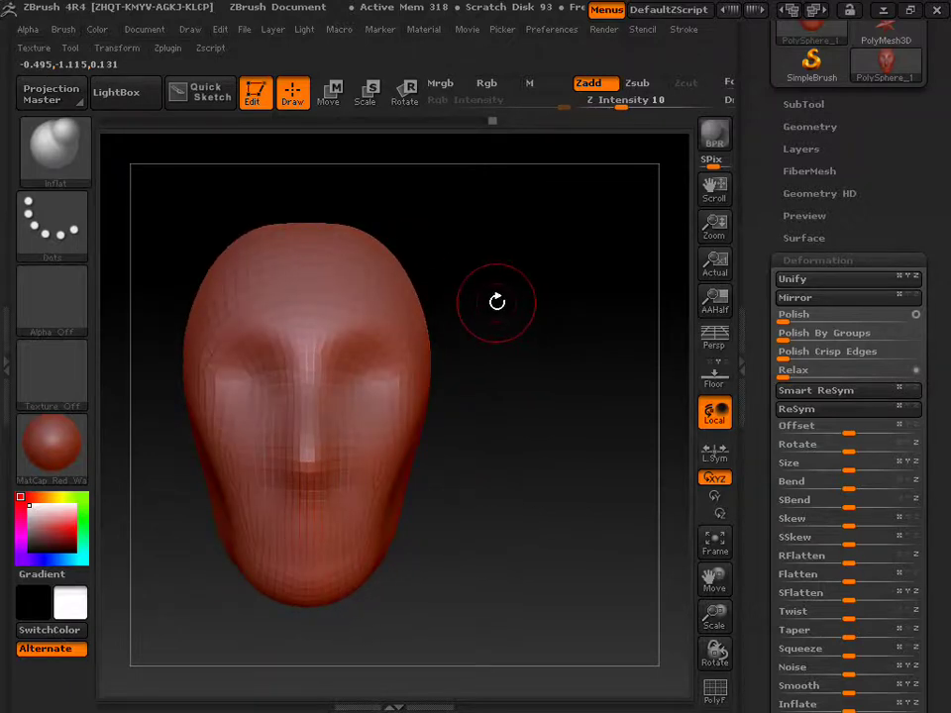
pyautogui.moveTo(762, 279); pyautogui.dragTo(775, 349)
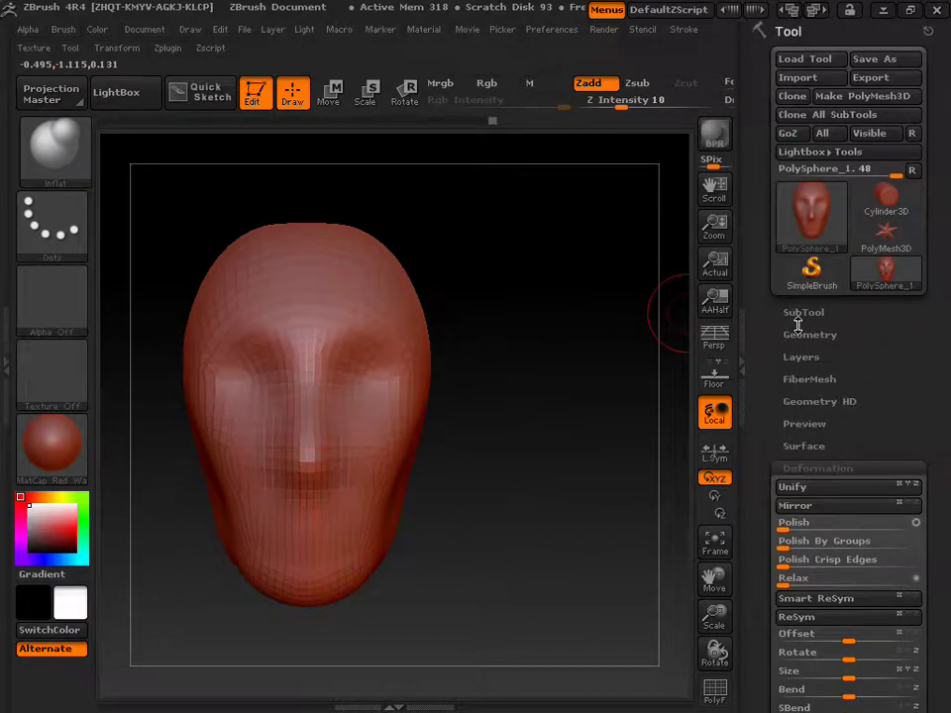
# - Divide the head in Tool > Geometry to reach SDiv 3, then view it in three-quarter
pyautogui.click(802, 335)
pyautogui.click(807, 474)
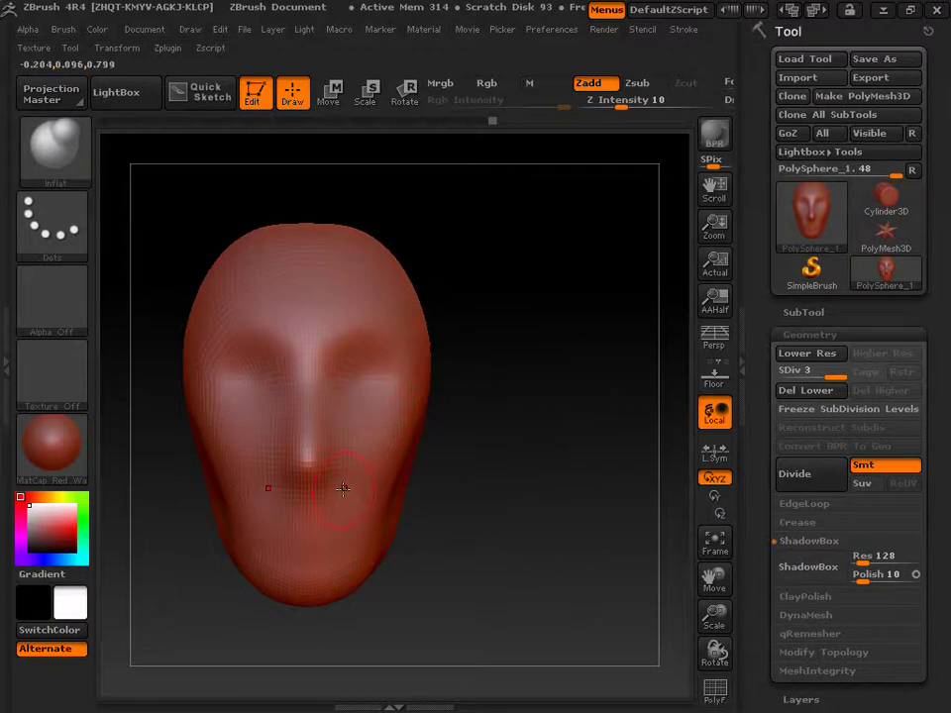
pyautogui.moveTo(509, 436)
pyautogui.mouseDown()
pyautogui.moveTo(594, 437)
pyautogui.moveTo(467, 439)
pyautogui.mouseUp()
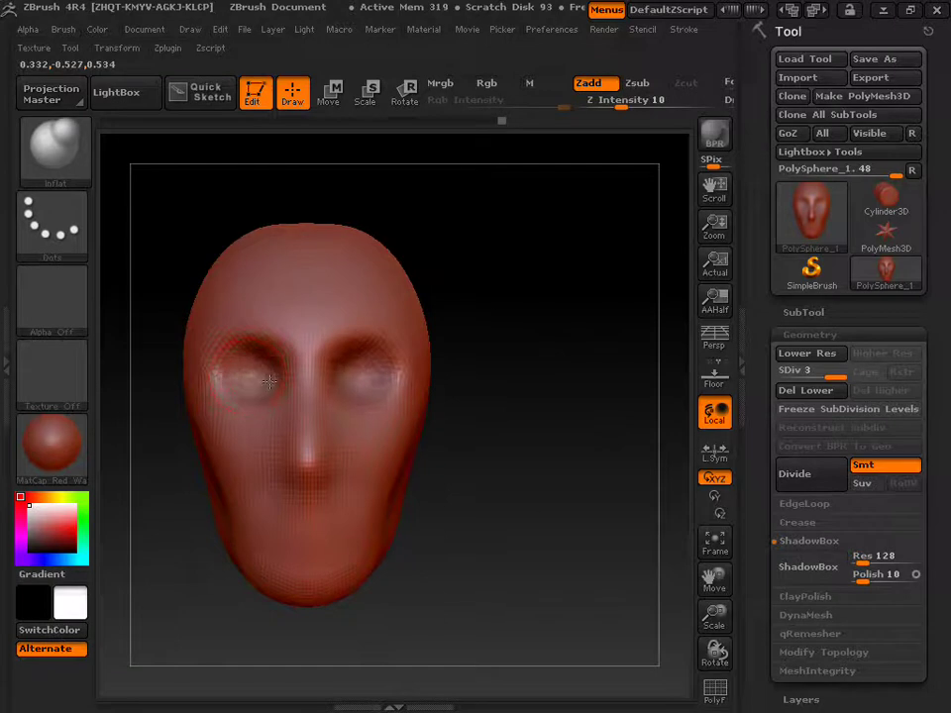
# - Smooth the eye sockets and brow ridges from several angles, then bring the brush size down to 34
pyautogui.moveTo(261, 374)
pyautogui.keyDown('shift'); pyautogui.mouseDown()
pyautogui.moveTo(219, 365)
pyautogui.moveTo(248, 361)
pyautogui.moveTo(257, 372)
pyautogui.moveTo(202, 328)
pyautogui.mouseUp(); pyautogui.keyUp('shift')
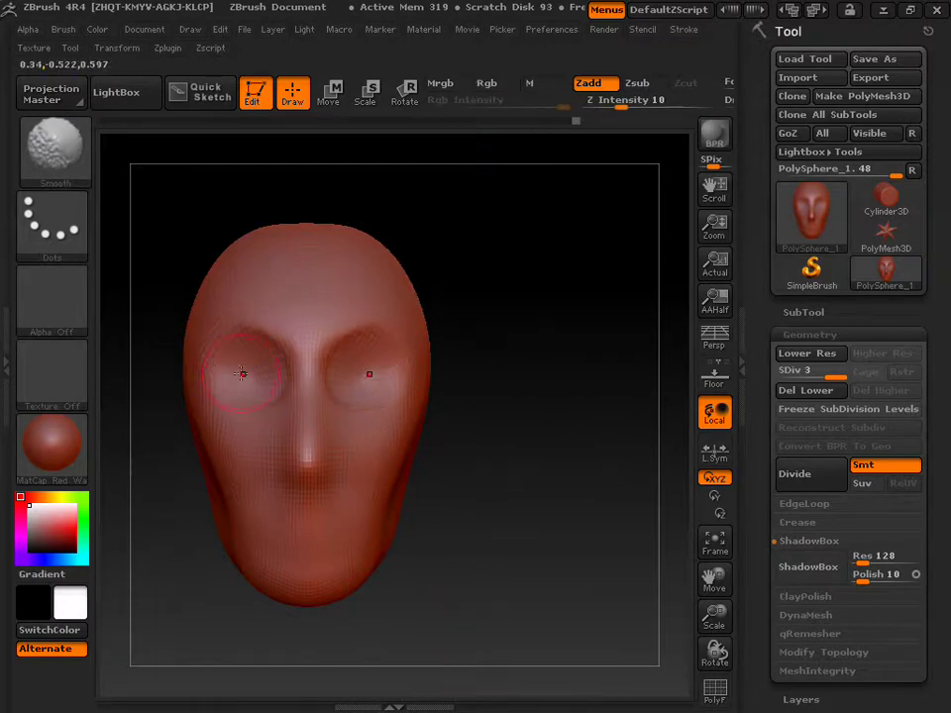
pyautogui.moveTo(494, 266)
pyautogui.mouseDown()
pyautogui.moveTo(571, 258)
pyautogui.moveTo(471, 264)
pyautogui.moveTo(493, 266)
pyautogui.mouseUp()
pyautogui.moveTo(284, 326)
pyautogui.keyDown('shift'); pyautogui.mouseDown()
pyautogui.moveTo(264, 323)
pyautogui.moveTo(269, 335)
pyautogui.moveTo(227, 314)
pyautogui.mouseUp(); pyautogui.keyUp('shift')
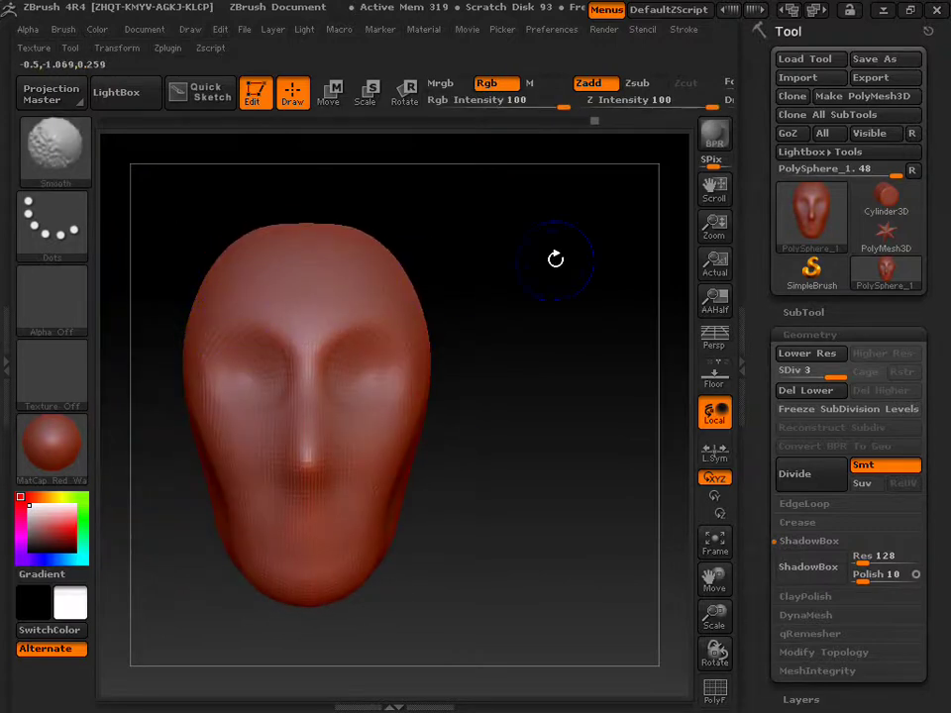
pyautogui.moveTo(549, 270)
pyautogui.mouseDown()
pyautogui.moveTo(629, 270)
pyautogui.moveTo(477, 271)
pyautogui.moveTo(475, 217)
pyautogui.mouseUp()
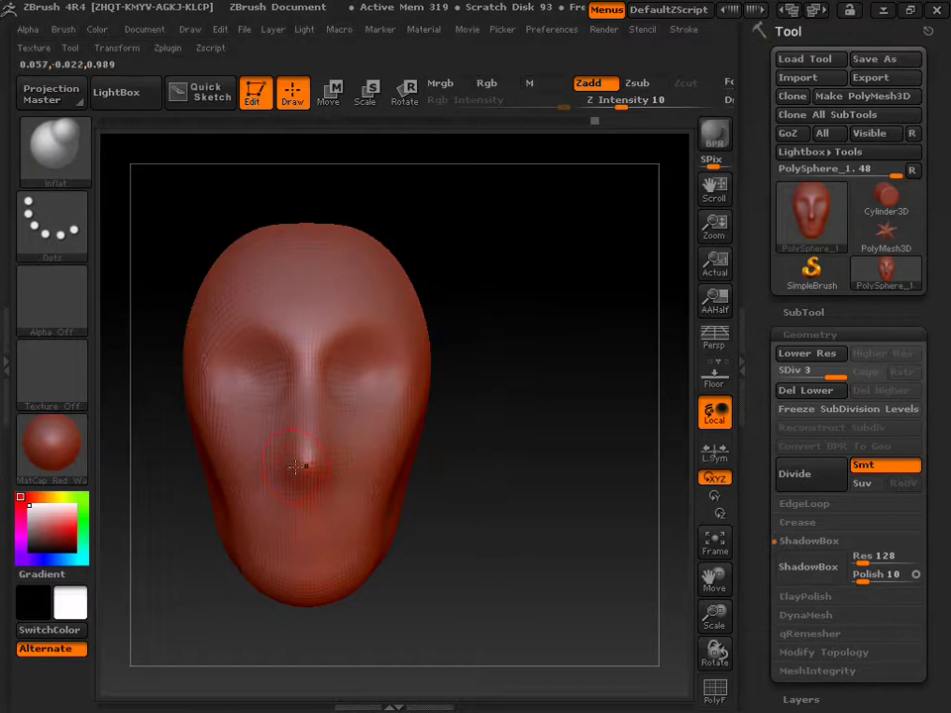
pyautogui.press('s')
# - Pick the Magnify brush with Draw Size 25 for the nostril wings, checking the nose in profile and front
pyautogui.click(63, 144)
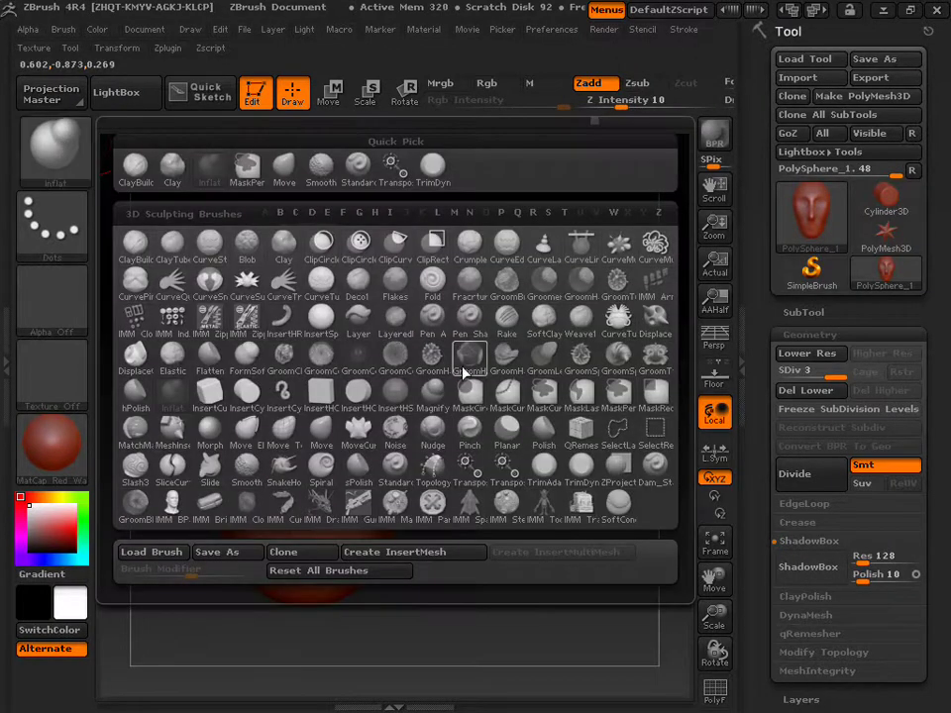
pyautogui.click(435, 391)
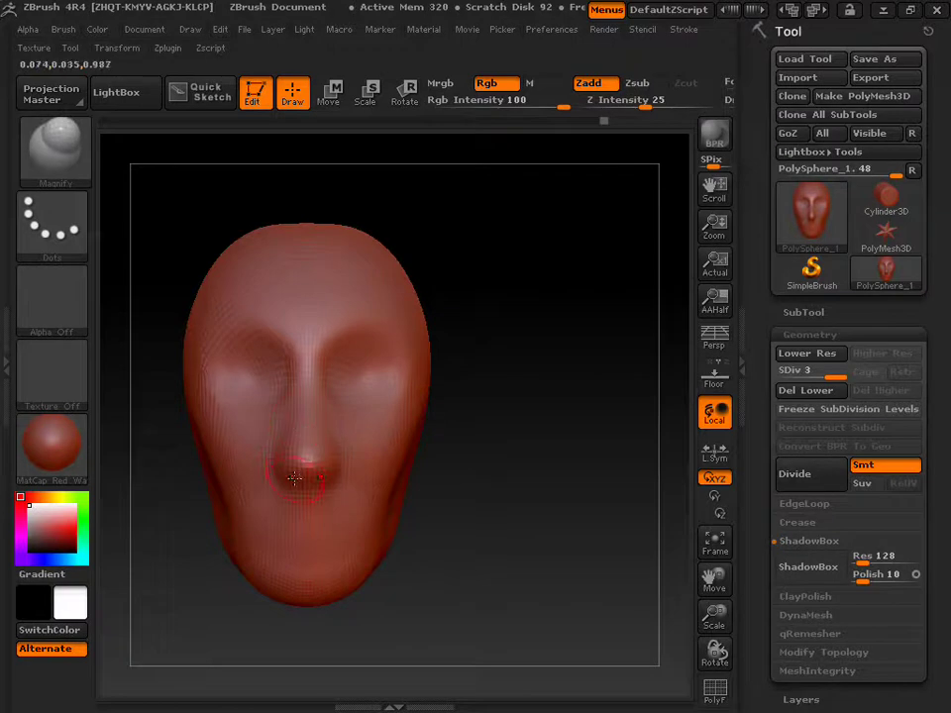
pyautogui.moveTo(443, 503)
pyautogui.mouseDown()
pyautogui.moveTo(532, 506)
pyautogui.moveTo(463, 506)
pyautogui.mouseUp()
pyautogui.moveTo(460, 506)
pyautogui.mouseDown()
pyautogui.moveTo(500, 505)
pyautogui.moveTo(454, 506)
pyautogui.moveTo(436, 485)
pyautogui.mouseUp()
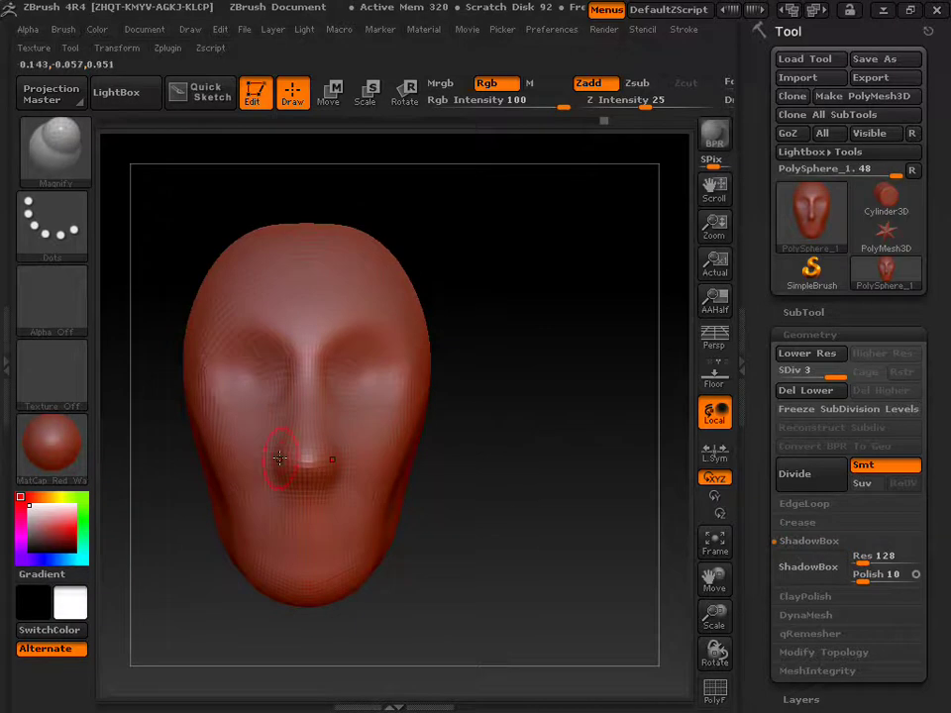
pyautogui.press('s')
pyautogui.moveTo(273, 457); pyautogui.dragTo(269, 456)
pyautogui.moveTo(458, 502)
pyautogui.mouseDown()
pyautogui.moveTo(541, 498)
pyautogui.moveTo(450, 475)
pyautogui.mouseUp()
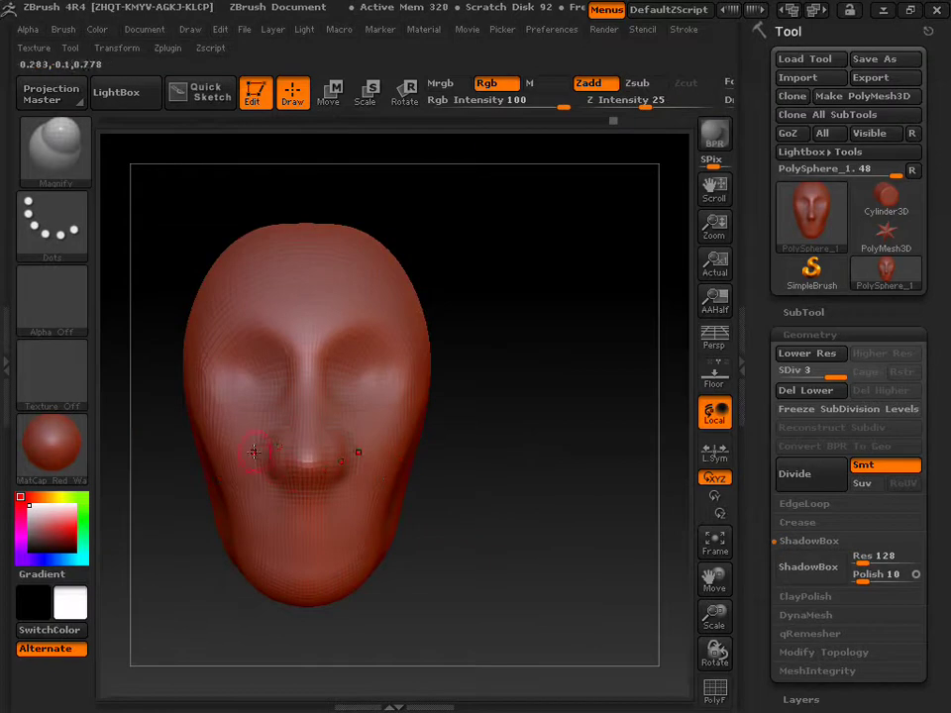
pyautogui.moveTo(448, 472); pyautogui.dragTo(483, 489)
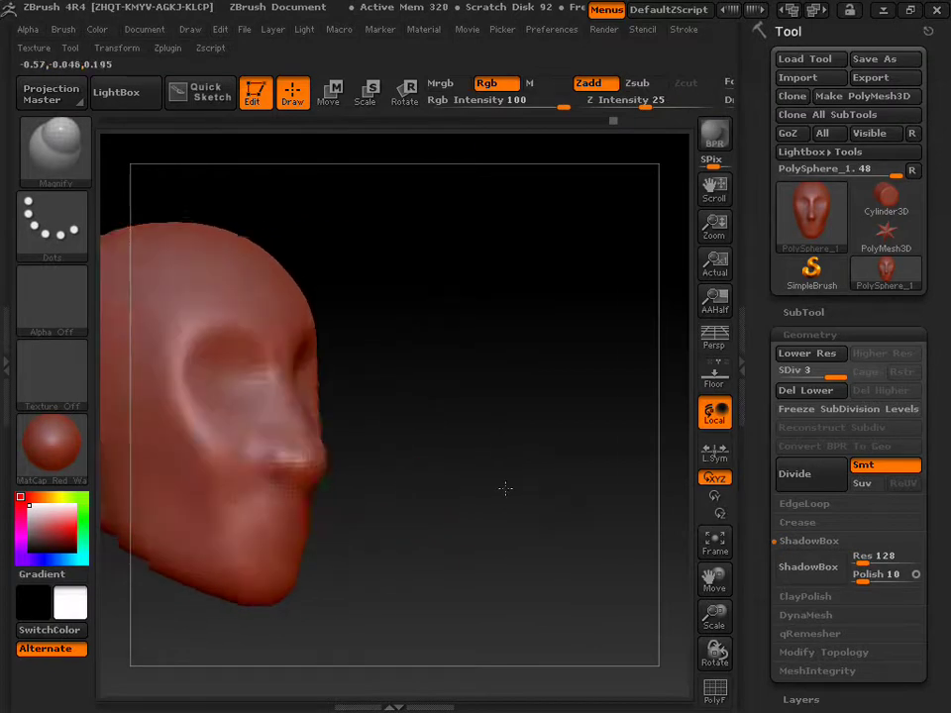
# - Subdivide the head to SDiv 4 and turn it to a side profile
pyautogui.click(822, 474)
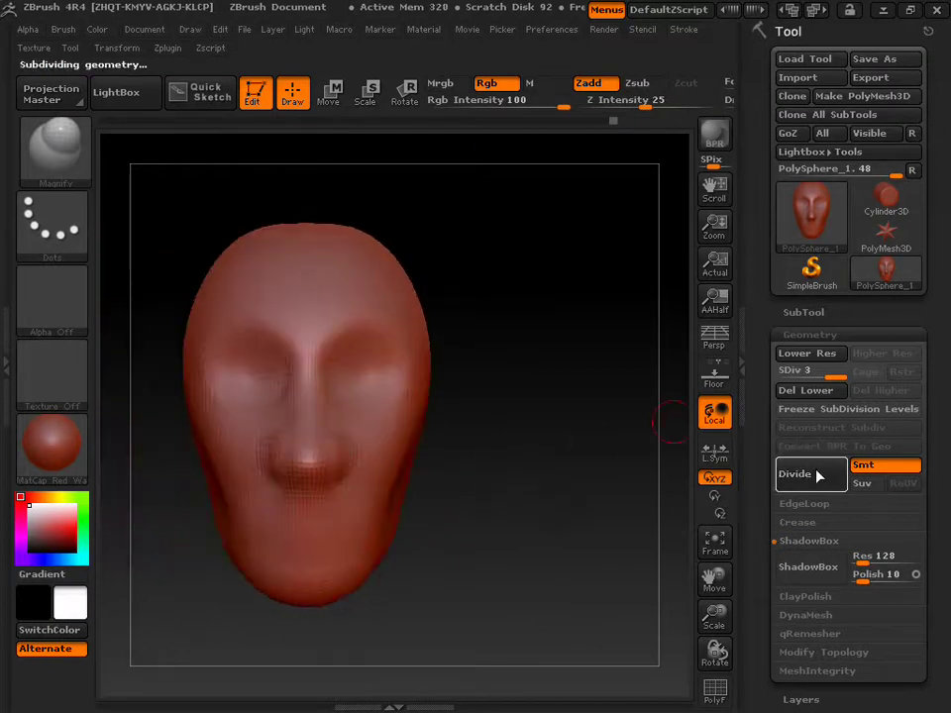
pyautogui.moveTo(549, 535)
pyautogui.mouseDown()
pyautogui.moveTo(637, 533)
pyautogui.moveTo(543, 531)
pyautogui.mouseUp()
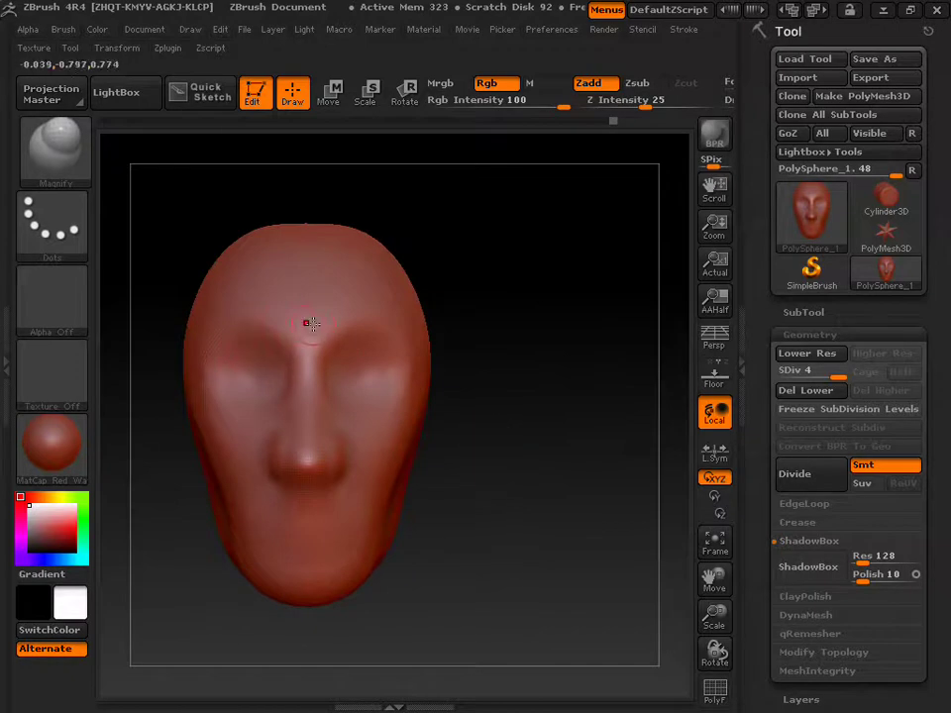
pyautogui.moveTo(525, 409); pyautogui.dragTo(595, 410)
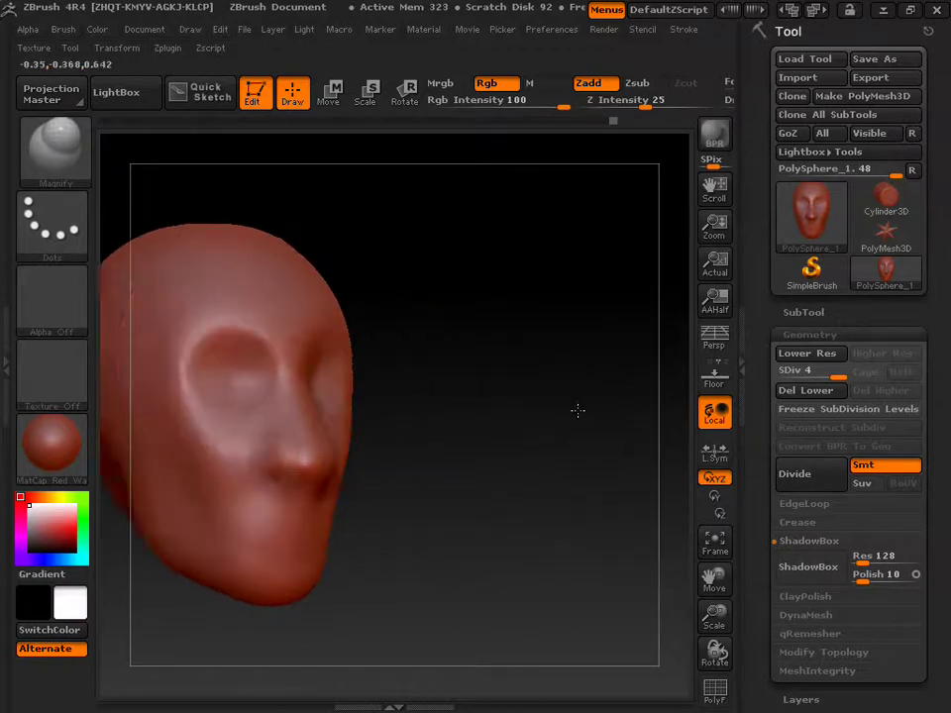
pyautogui.click(529, 398)
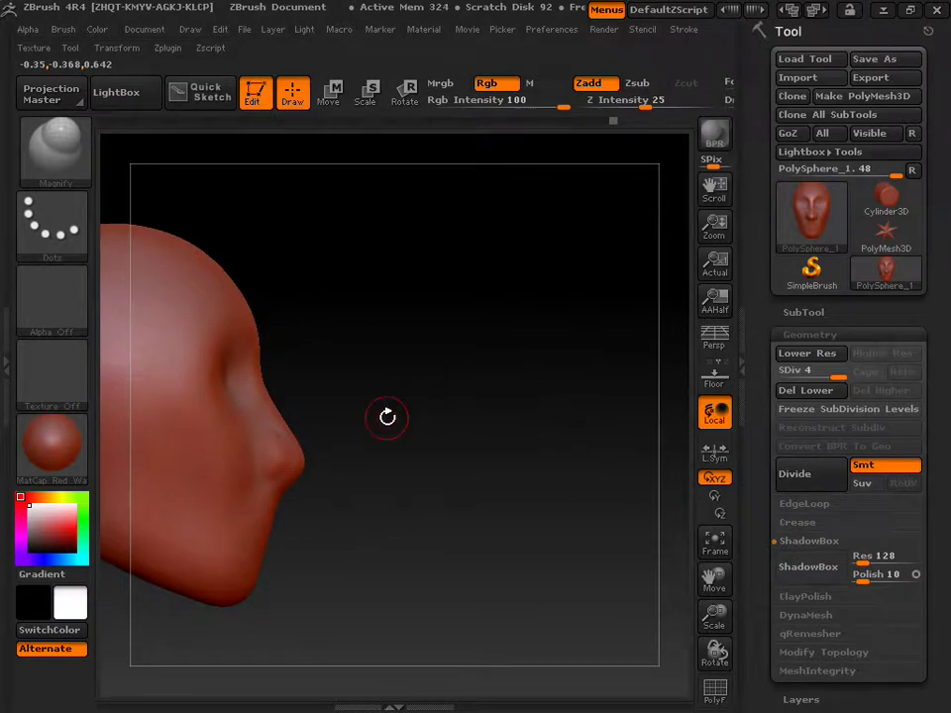
# - Switch to a much larger Move brush and pull the nose tip slightly down and forward
pyautogui.press('b')
pyautogui.press('n')
pyautogui.press('u')
pyautogui.press('b')
pyautogui.press('m')
pyautogui.press('v')
pyautogui.press('s')
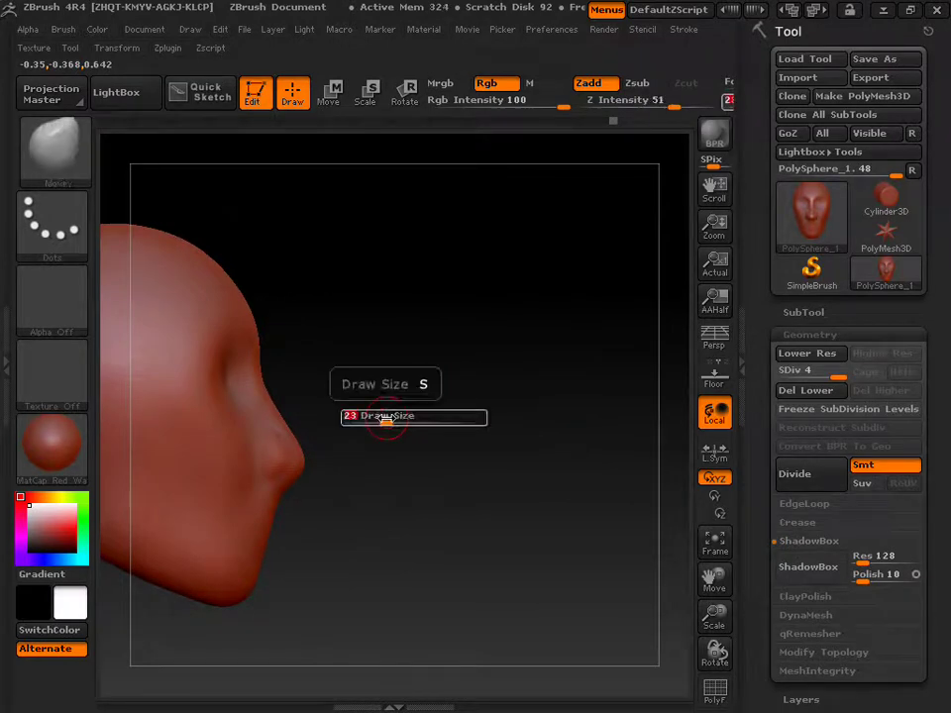
pyautogui.moveTo(385, 418); pyautogui.dragTo(400, 412)
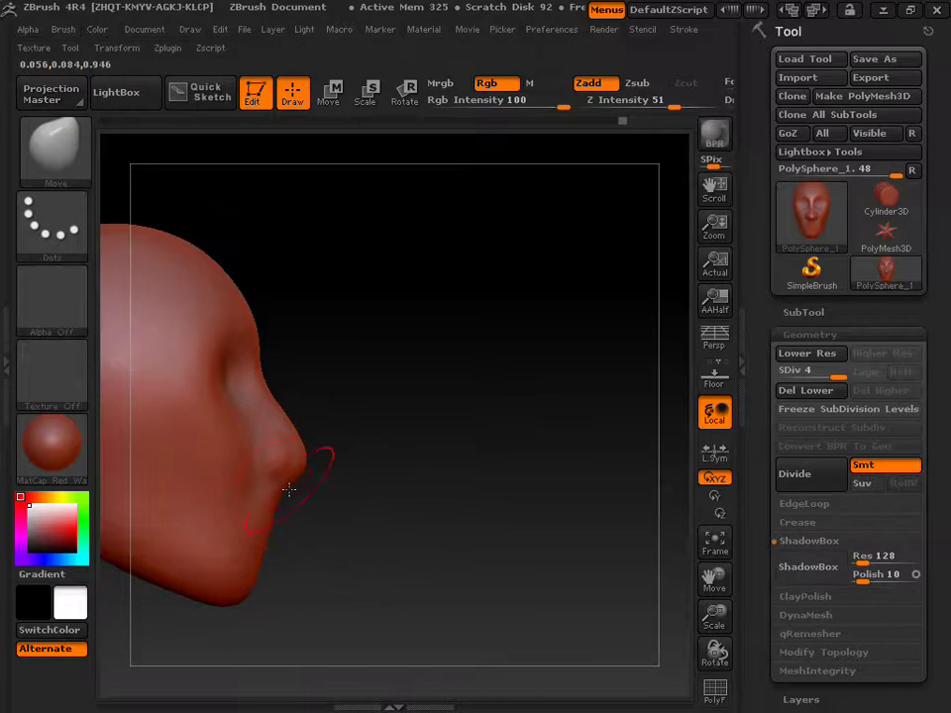
pyautogui.moveTo(297, 456); pyautogui.dragTo(299, 460)
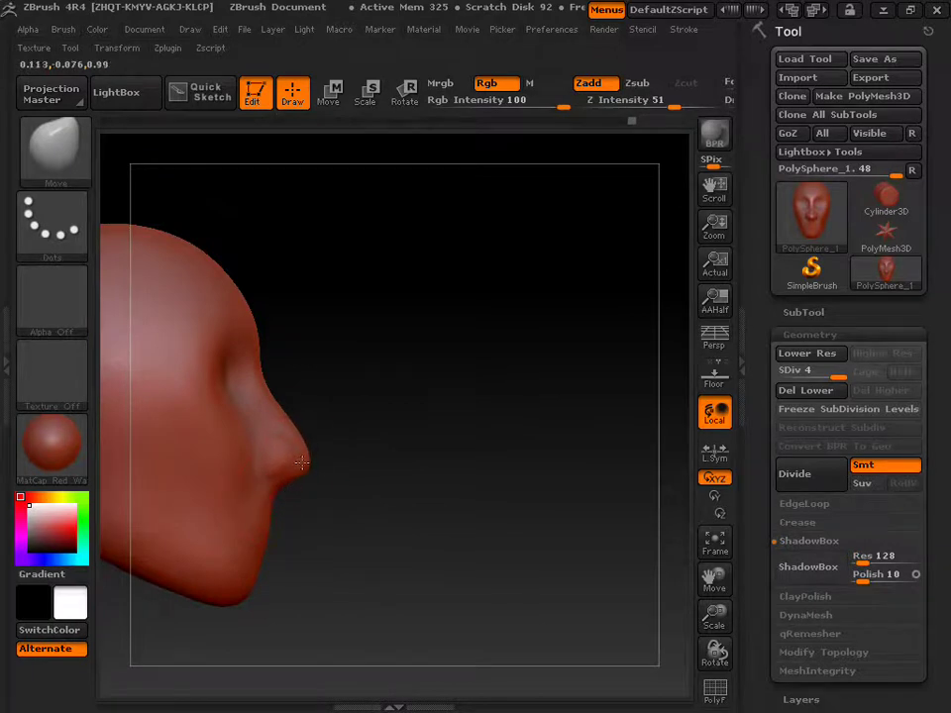
pyautogui.moveTo(403, 433); pyautogui.dragTo(316, 435)
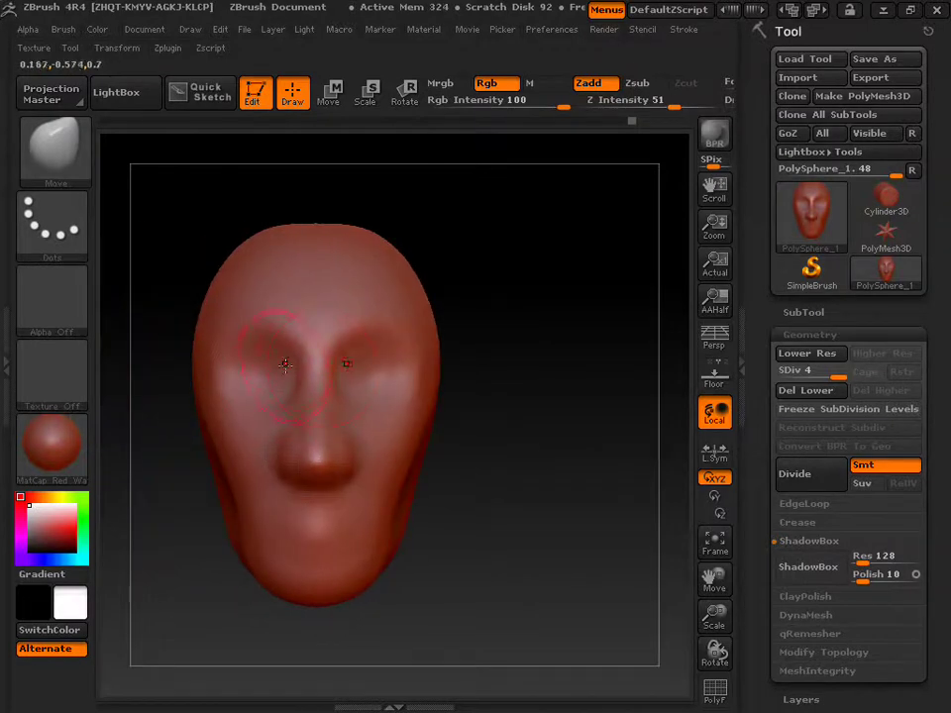
pyautogui.moveTo(546, 450); pyautogui.dragTo(545, 278)
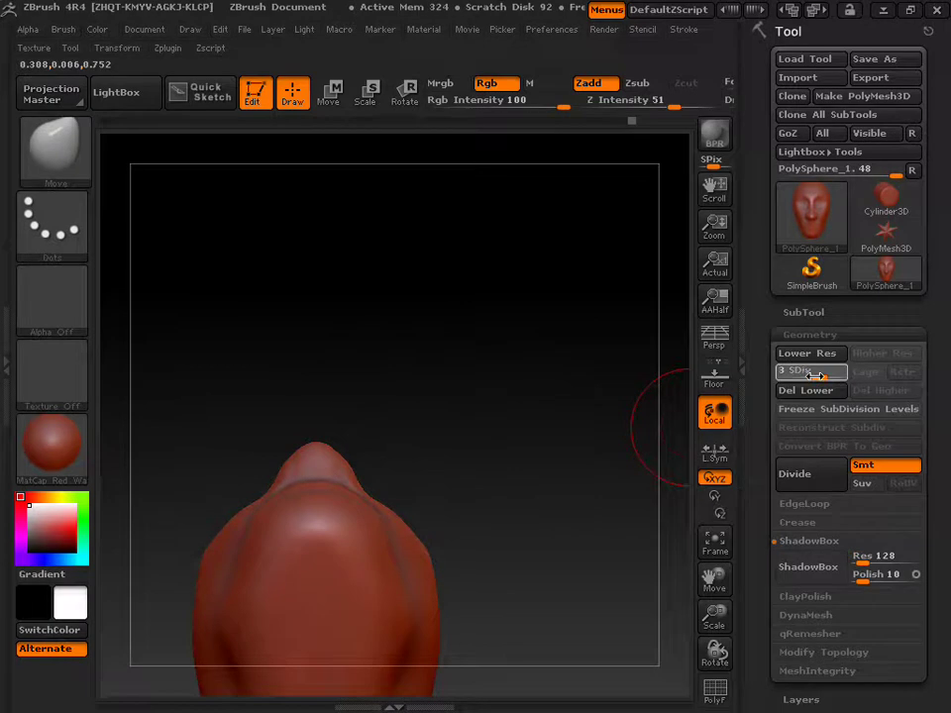
# - Drop the head to SDiv 2 and enlarge the brush
pyautogui.click(776, 380)
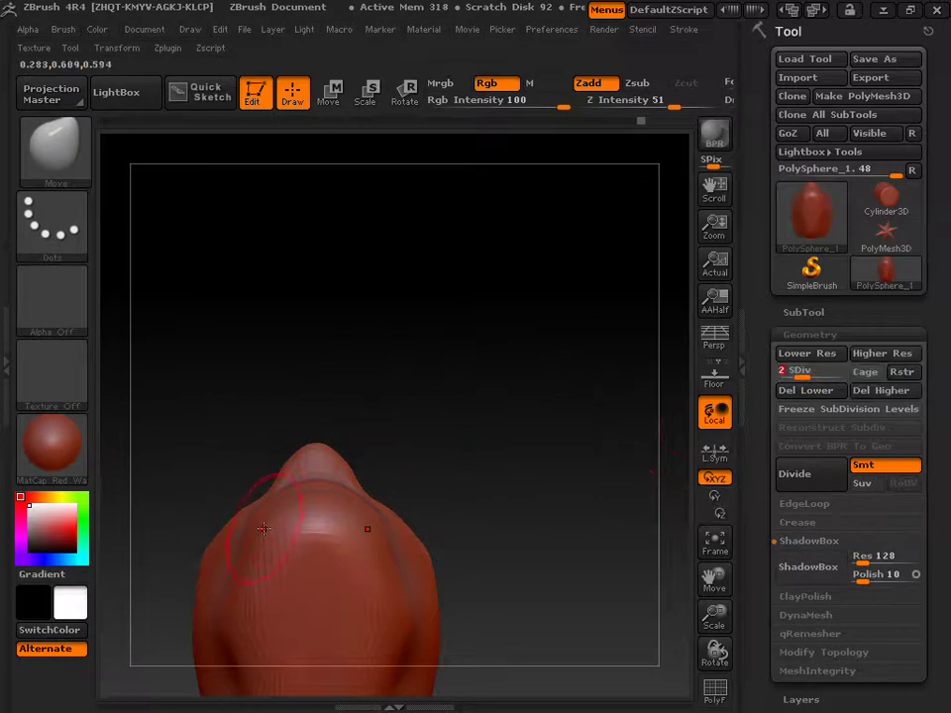
pyautogui.press('s')
pyautogui.moveTo(263, 545); pyautogui.dragTo(280, 542)
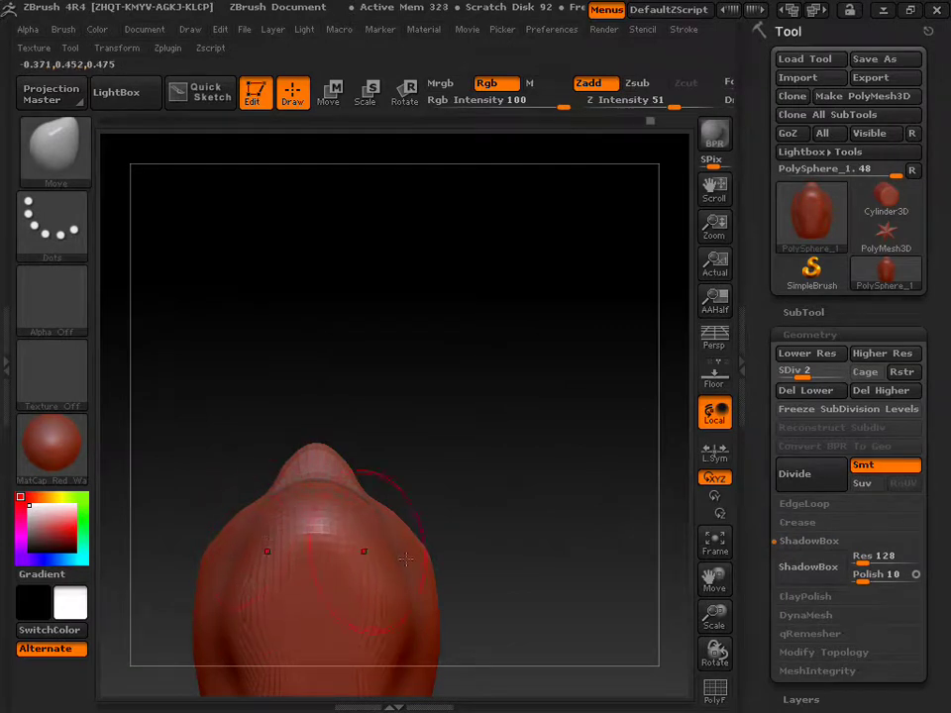
# - Frame and rescale the head so its underside fills the view
pyautogui.click(710, 538)
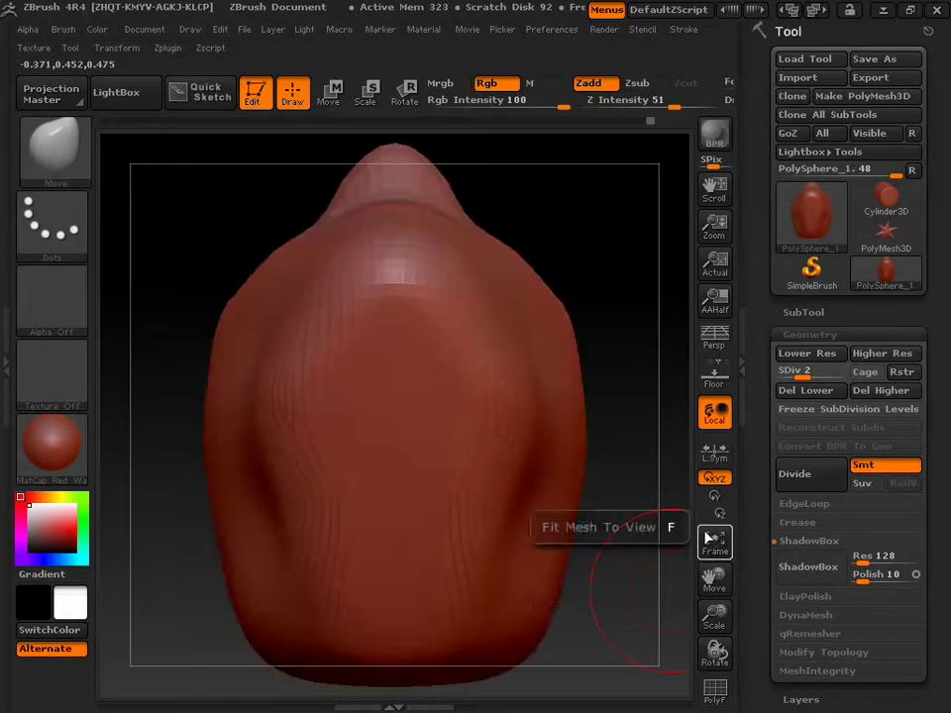
pyautogui.moveTo(714, 616); pyautogui.dragTo(711, 688)
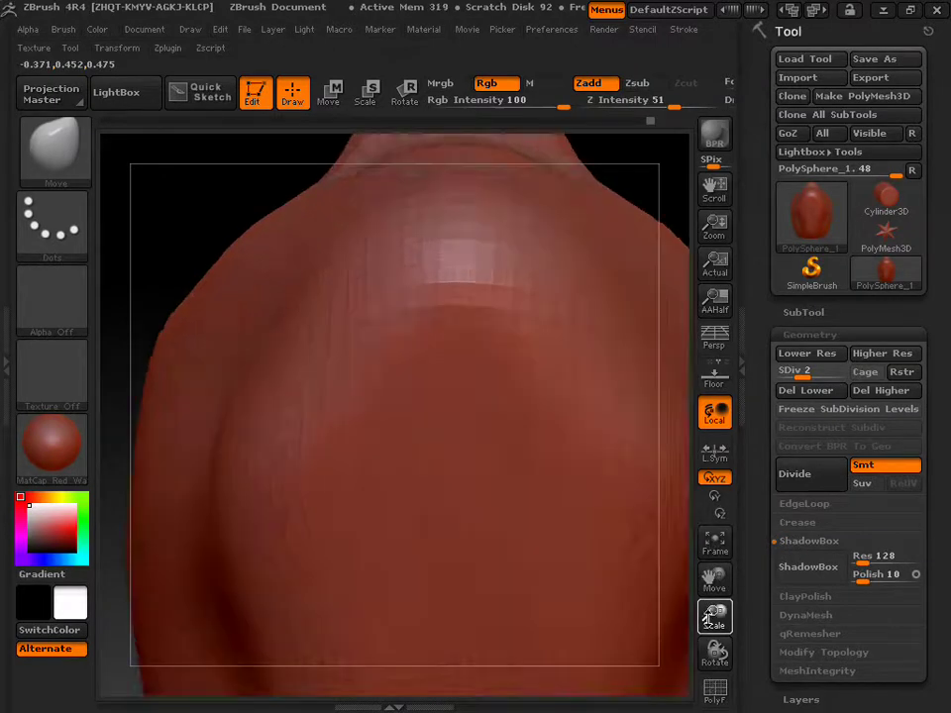
pyautogui.moveTo(714, 616); pyautogui.dragTo(728, 587)
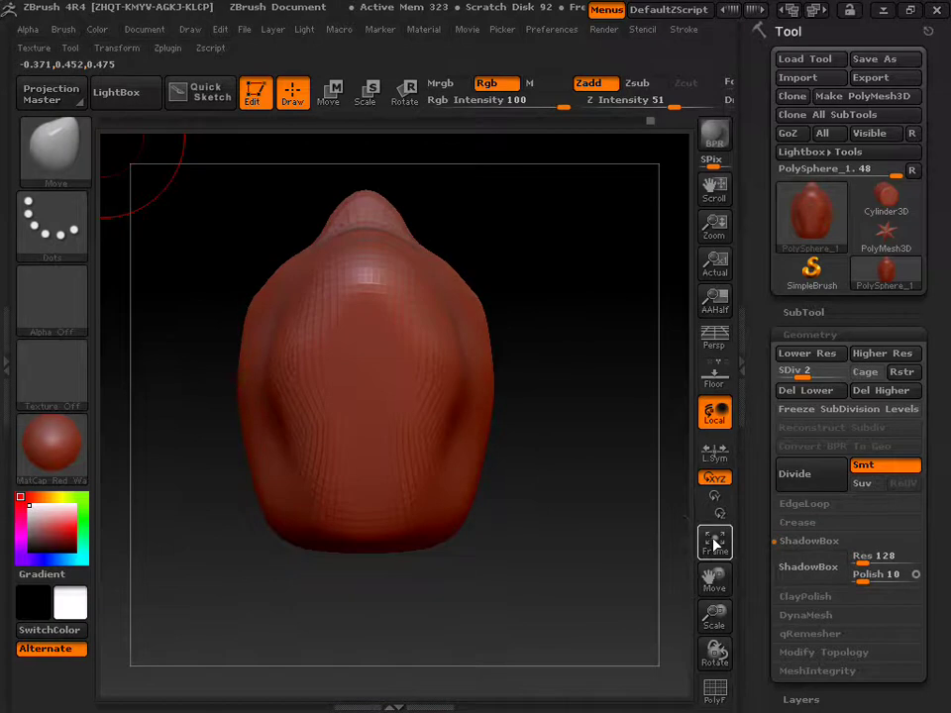
pyautogui.click(714, 543)
pyautogui.moveTo(713, 615)
pyautogui.mouseDown()
pyautogui.moveTo(715, 654)
pyautogui.moveTo(711, 583)
pyautogui.mouseUp()
pyautogui.moveTo(606, 590)
pyautogui.mouseDown()
pyautogui.moveTo(584, 516)
pyautogui.moveTo(583, 526)
pyautogui.mouseUp()
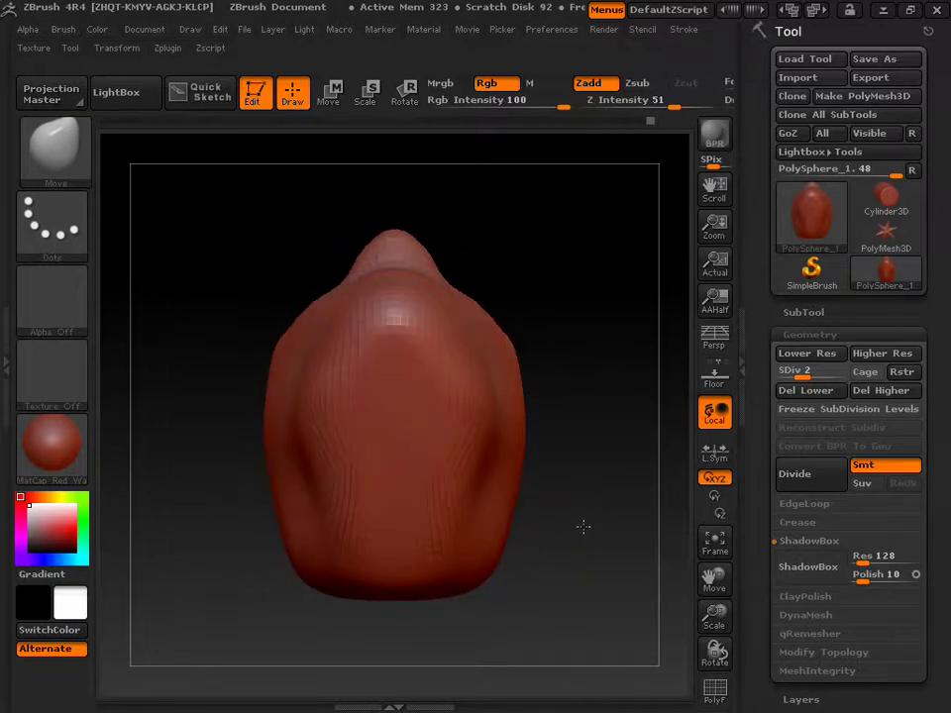
# - Shrink the brush slightly and switch to the Inflat brush with B-I-N
pyautogui.press('s')
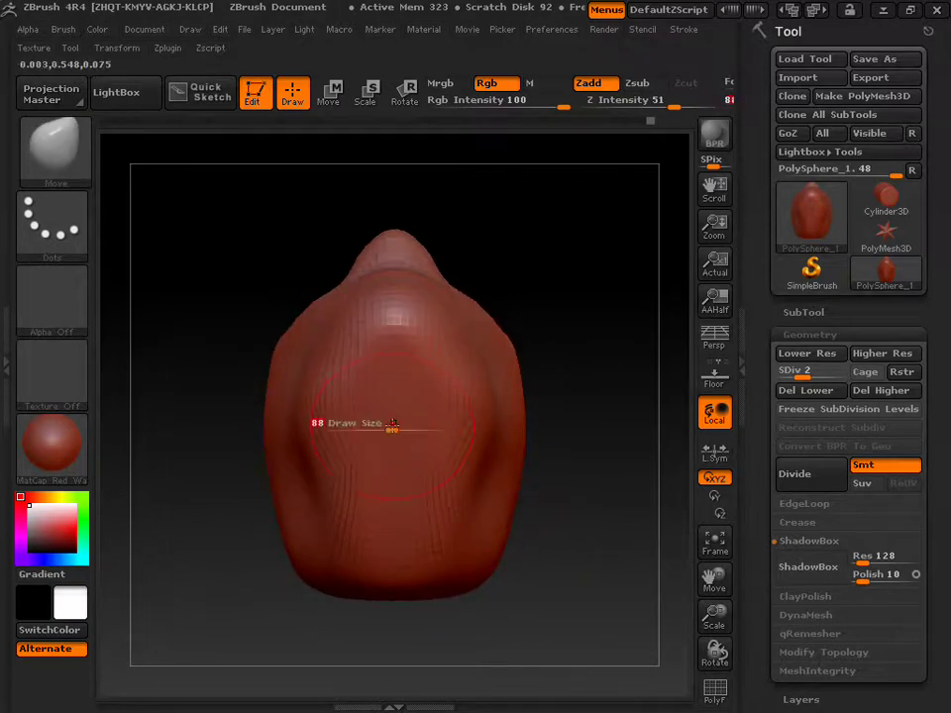
pyautogui.moveTo(377, 425); pyautogui.dragTo(374, 424)
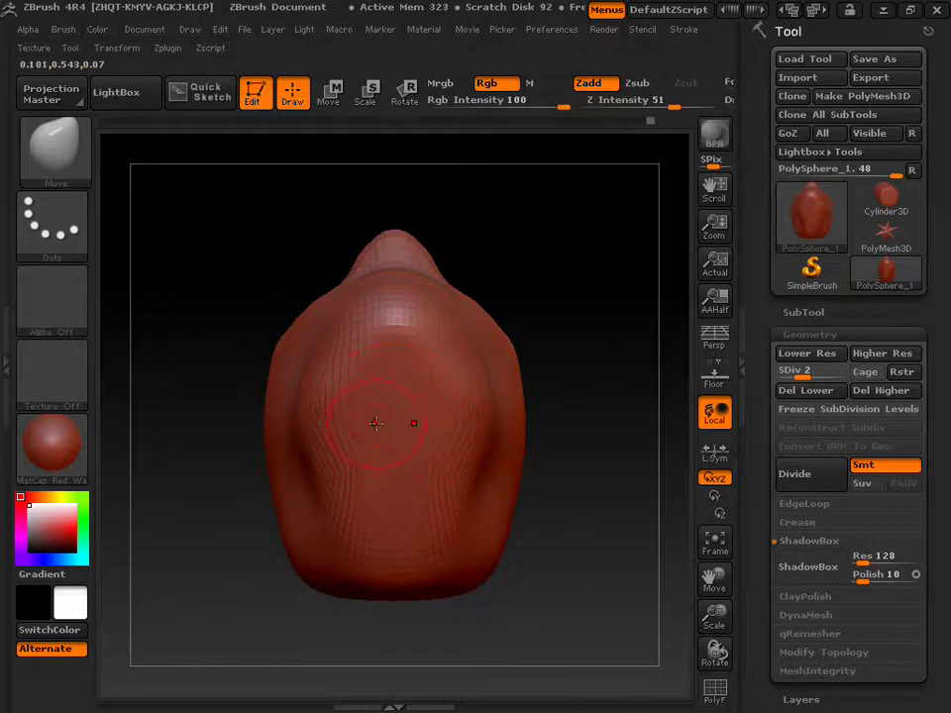
pyautogui.press('b')
pyautogui.press('i')
pyautogui.press('n')
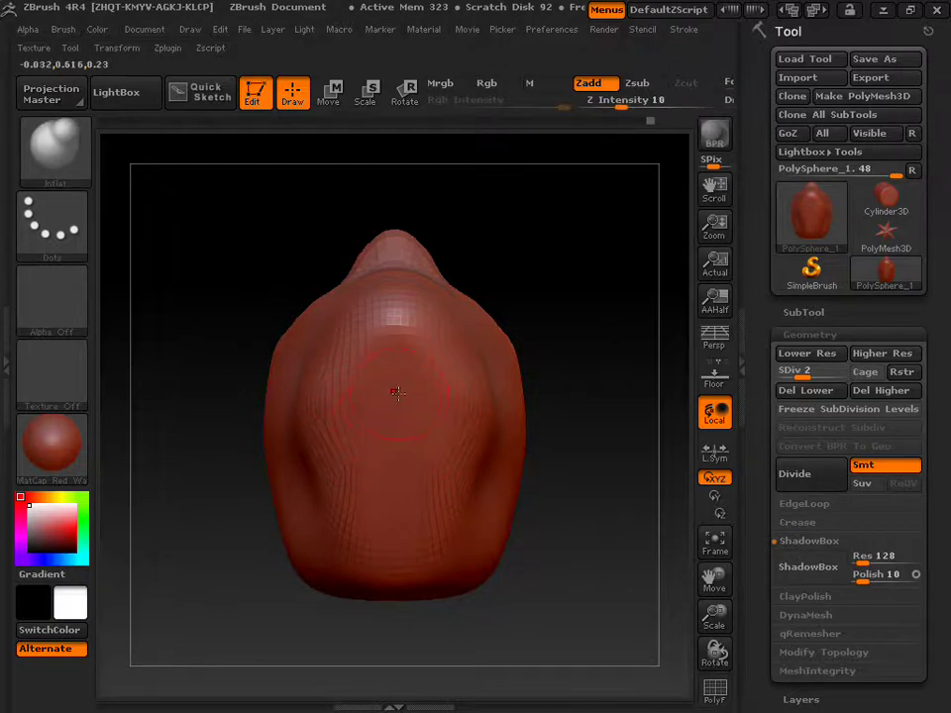
# - Enlarge the brush and smooth away the bright rim and small bump beneath the mouth cavity
pyautogui.press('s')
pyautogui.moveTo(392, 403); pyautogui.dragTo(375, 405)
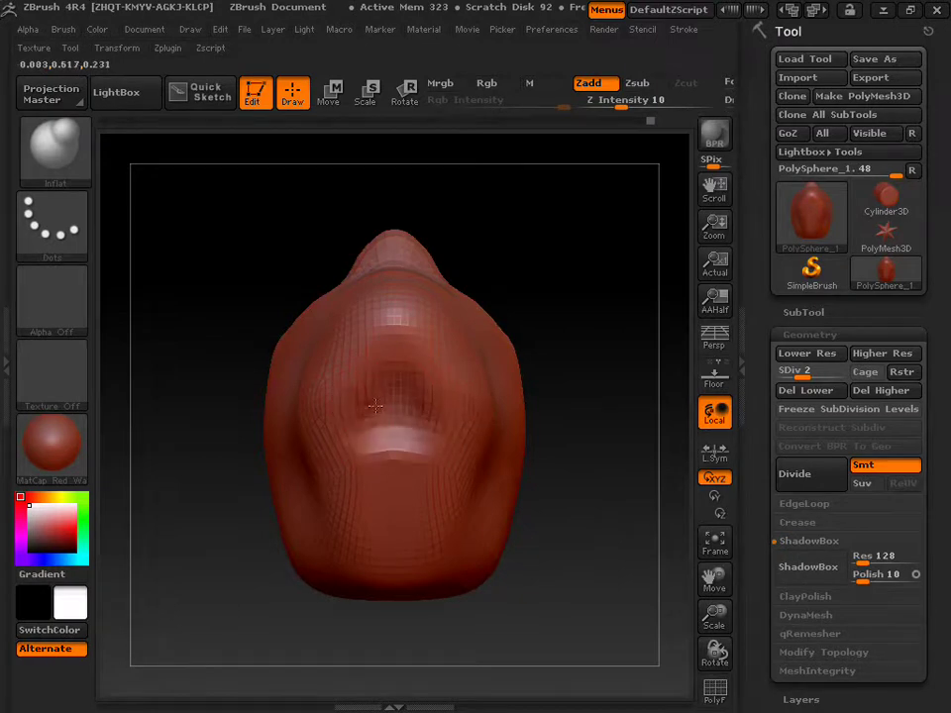
pyautogui.moveTo(389, 383); pyautogui.dragTo(399, 454)
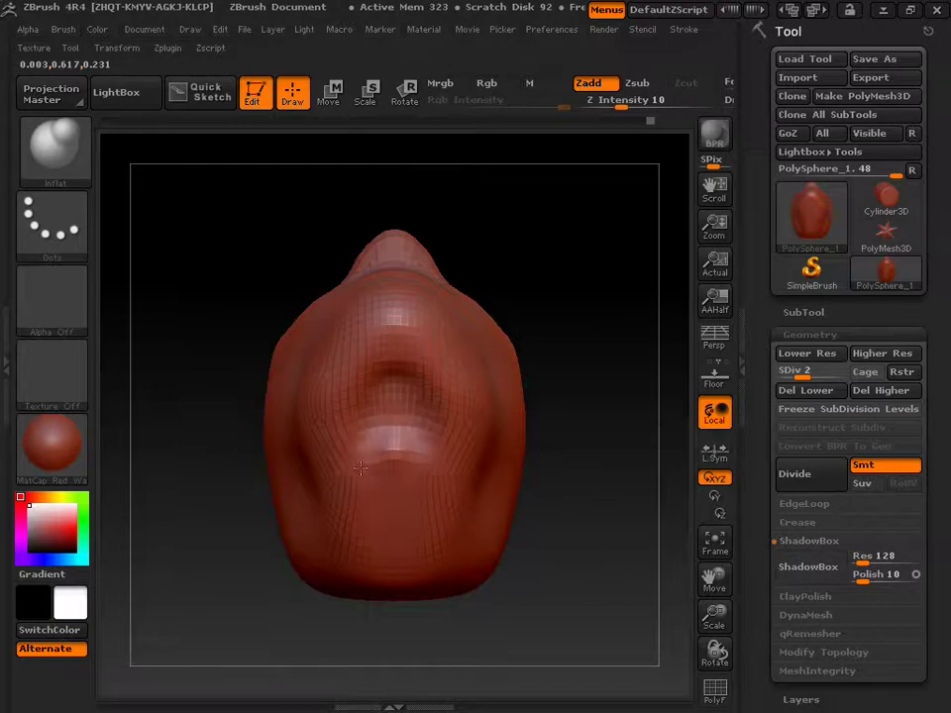
pyautogui.keyDown('shift'); pyautogui.moveTo(382, 447); pyautogui.dragTo(404, 392); pyautogui.keyUp('shift')
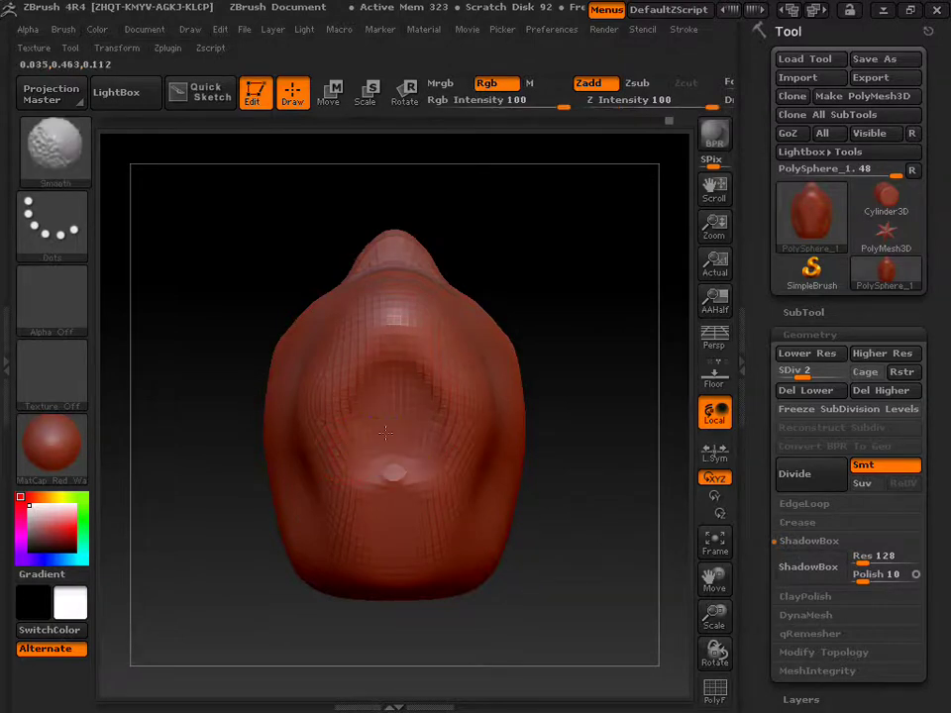
pyautogui.keyDown('shift'); pyautogui.moveTo(377, 450); pyautogui.dragTo(366, 428); pyautogui.keyUp('shift')
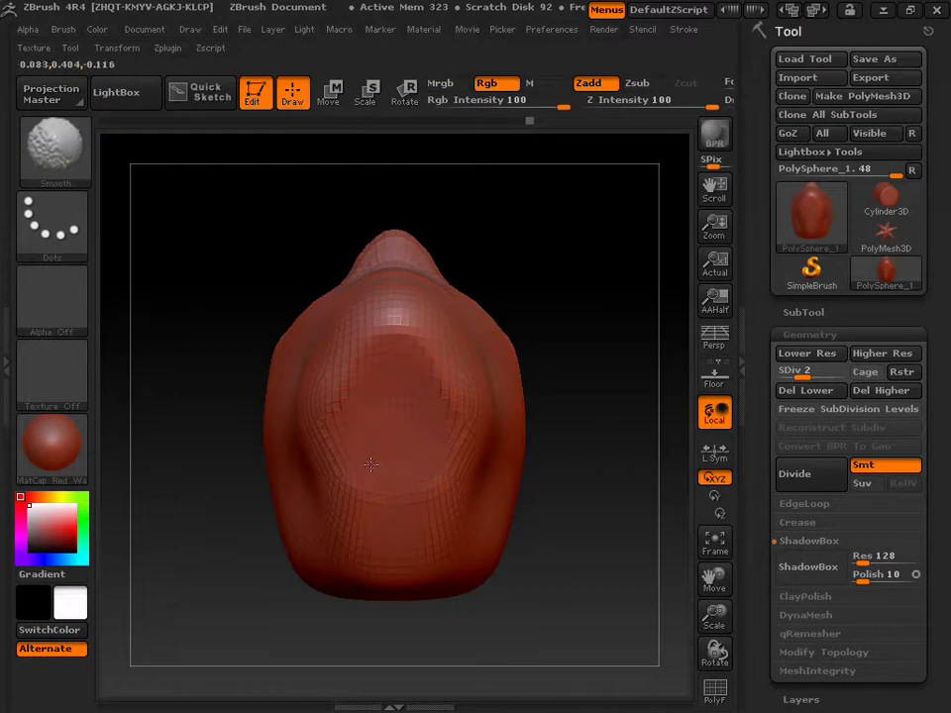
pyautogui.moveTo(254, 282)
pyautogui.mouseDown()
pyautogui.moveTo(247, 457)
pyautogui.moveTo(287, 474)
pyautogui.mouseUp()
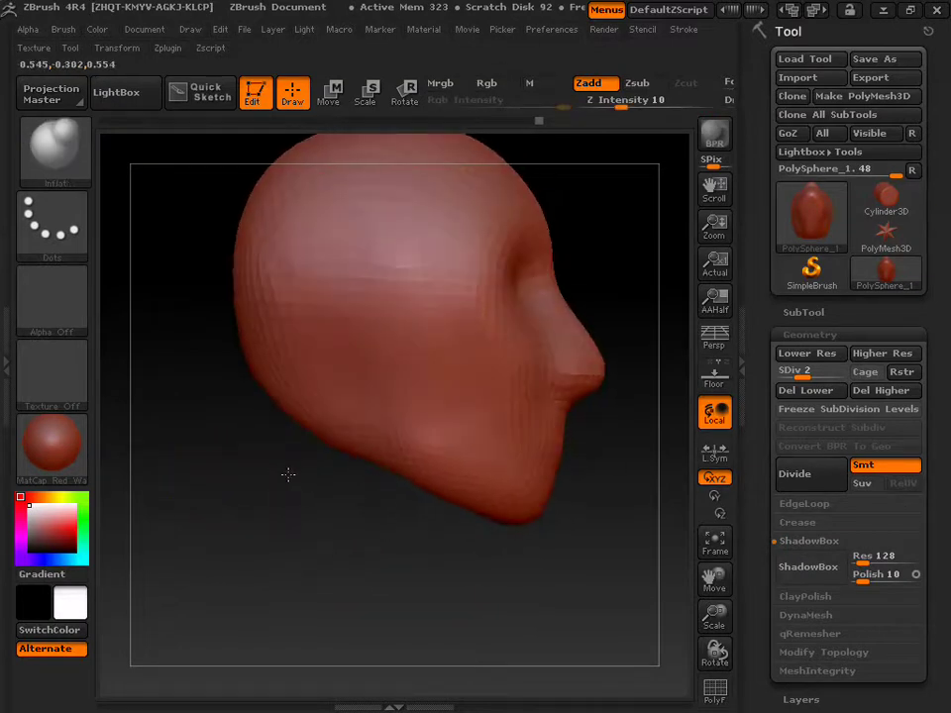
# - Enlarge the brush, undo a trial Inflat stroke, then nudge the chin's lower edge up with Move
pyautogui.press('s')
pyautogui.moveTo(518, 578); pyautogui.dragTo(543, 576)
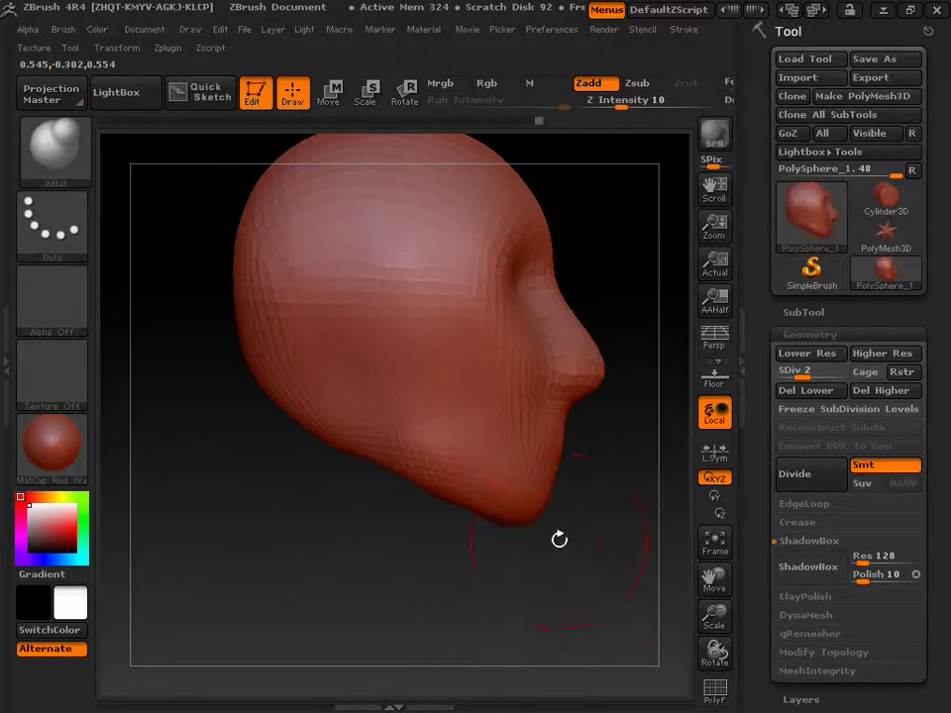
pyautogui.moveTo(520, 530); pyautogui.dragTo(532, 516)
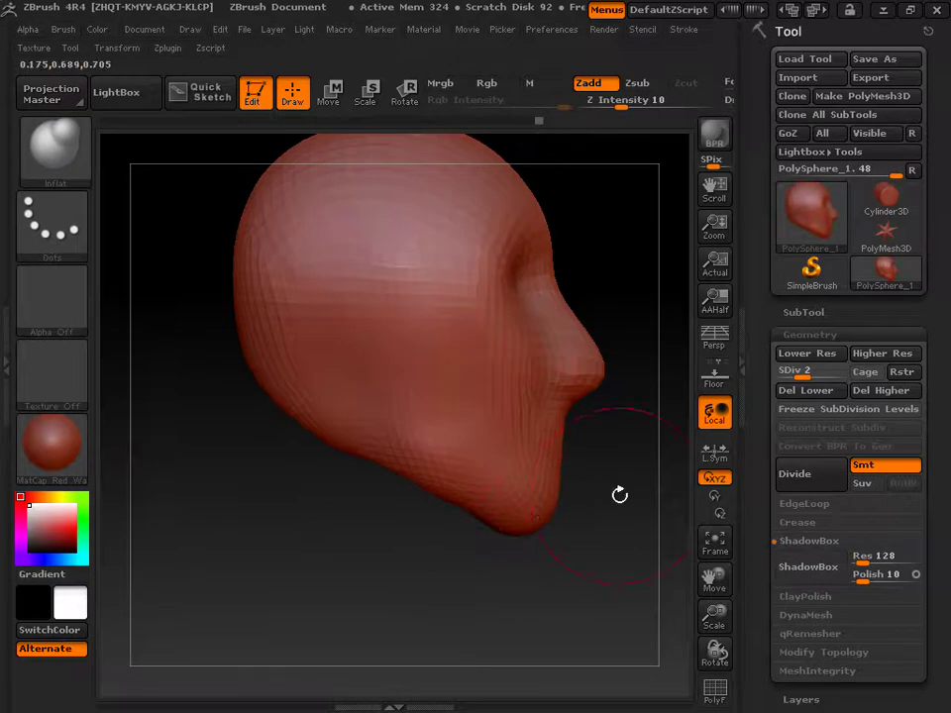
pyautogui.click(530, 120)
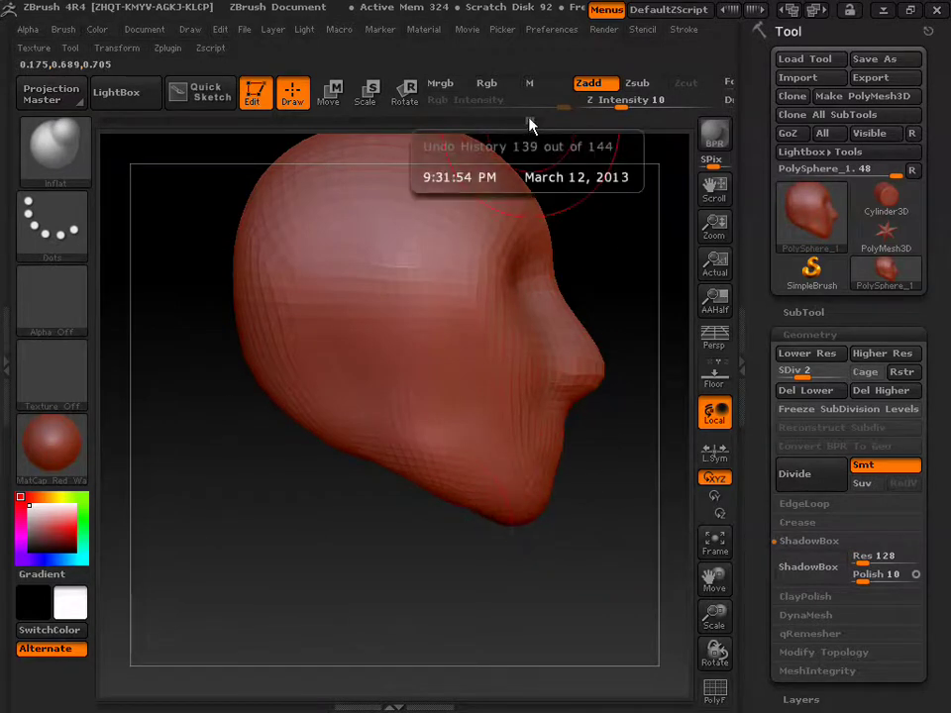
pyautogui.press('b')
pyautogui.press('m')
pyautogui.press('v')
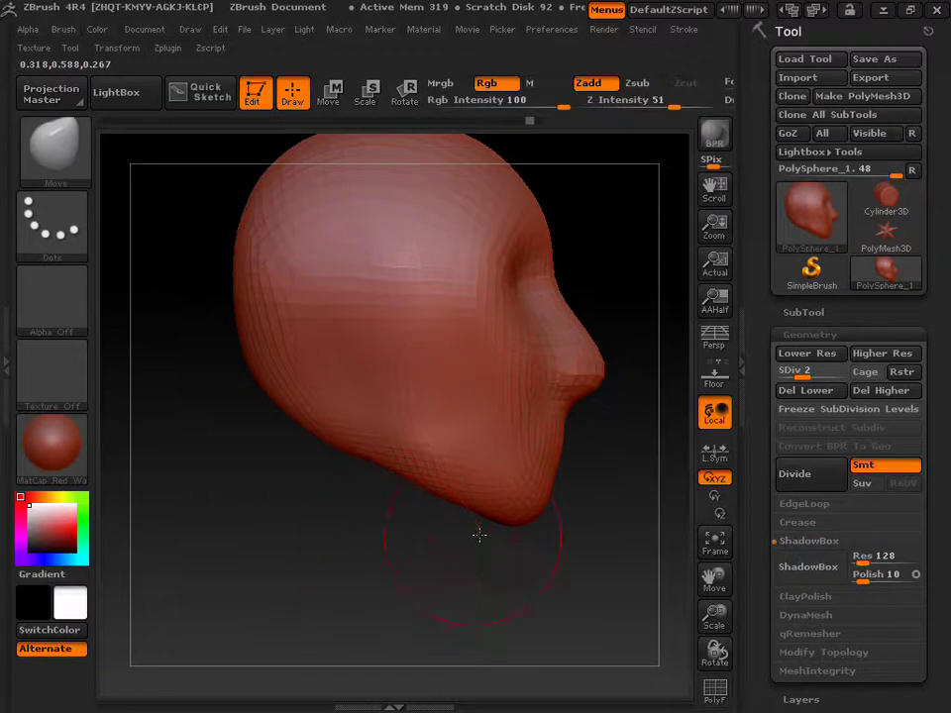
pyautogui.moveTo(531, 506); pyautogui.dragTo(536, 501)
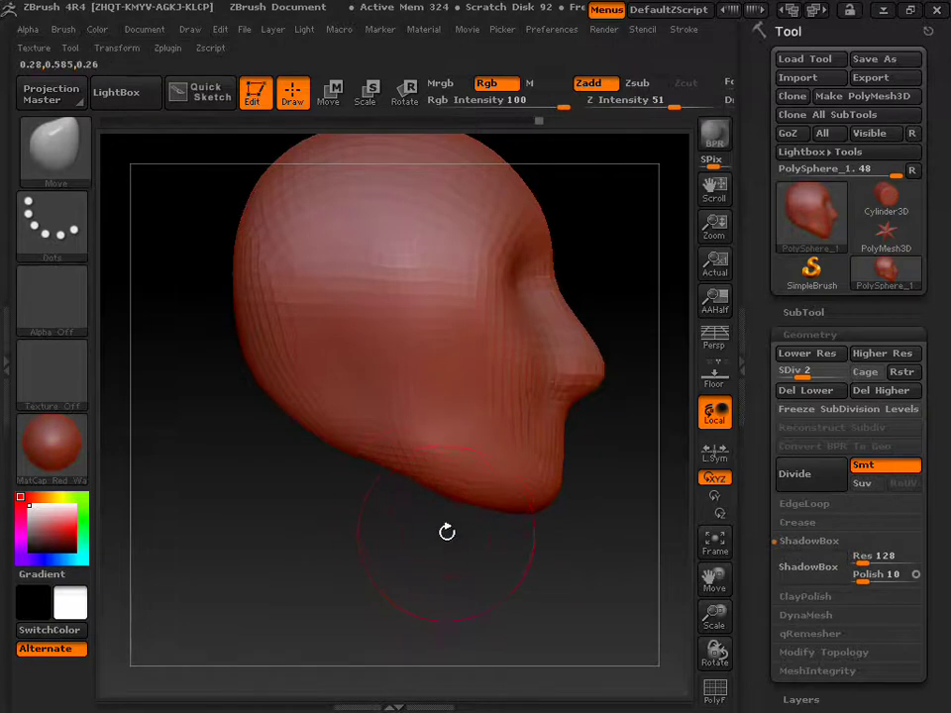
pyautogui.moveTo(452, 536)
pyautogui.mouseDown()
pyautogui.moveTo(382, 540)
pyautogui.moveTo(363, 525)
pyautogui.mouseUp()
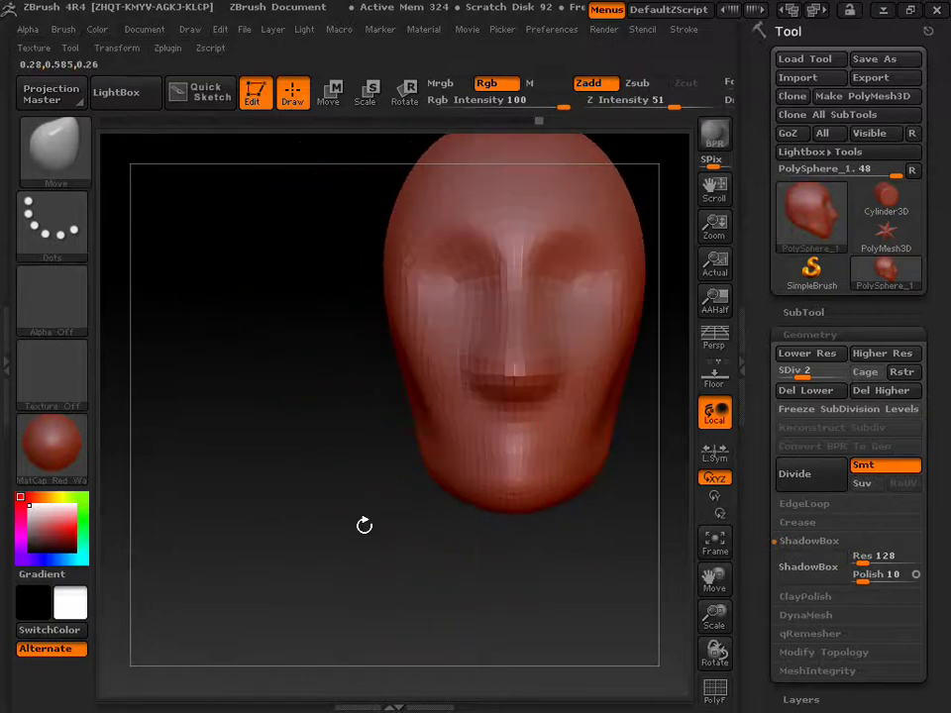
# - Raise the head to subdivision level 3 and shrink the brush to a smaller size
pyautogui.click(812, 374)
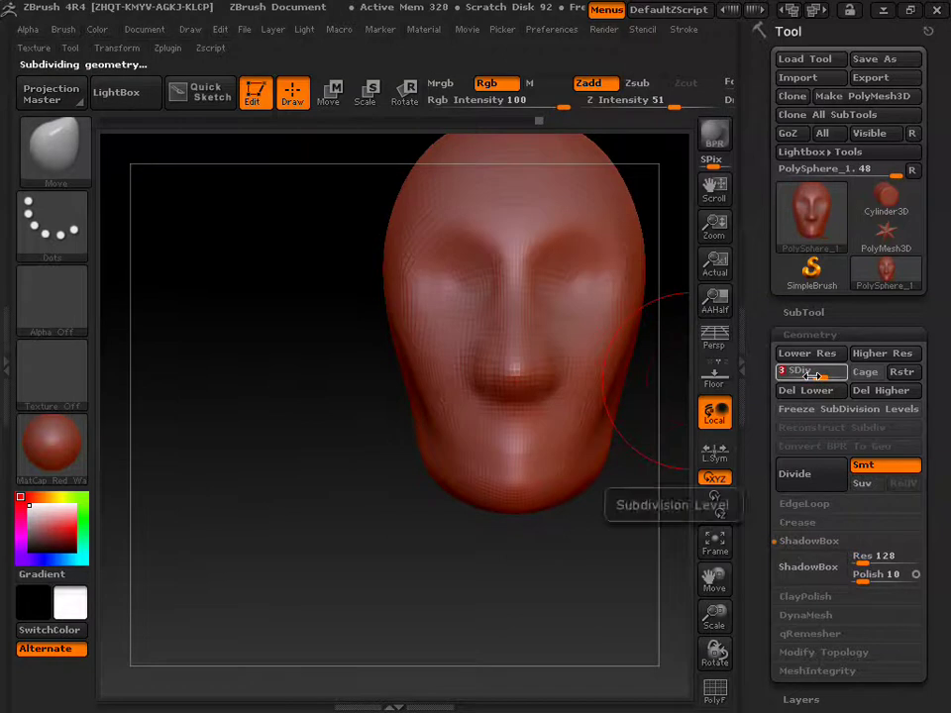
pyautogui.moveTo(386, 551)
pyautogui.mouseDown()
pyautogui.moveTo(433, 560)
pyautogui.moveTo(449, 622)
pyautogui.moveTo(450, 563)
pyautogui.moveTo(386, 623)
pyautogui.moveTo(388, 562)
pyautogui.mouseUp()
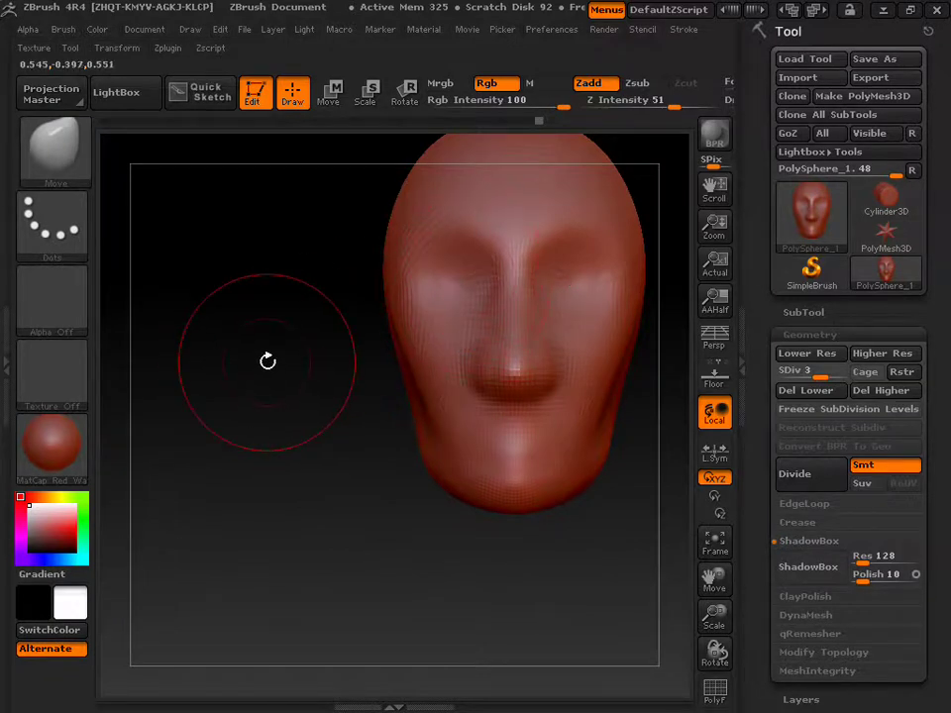
pyautogui.press('s')
pyautogui.moveTo(268, 369); pyautogui.dragTo(248, 366)
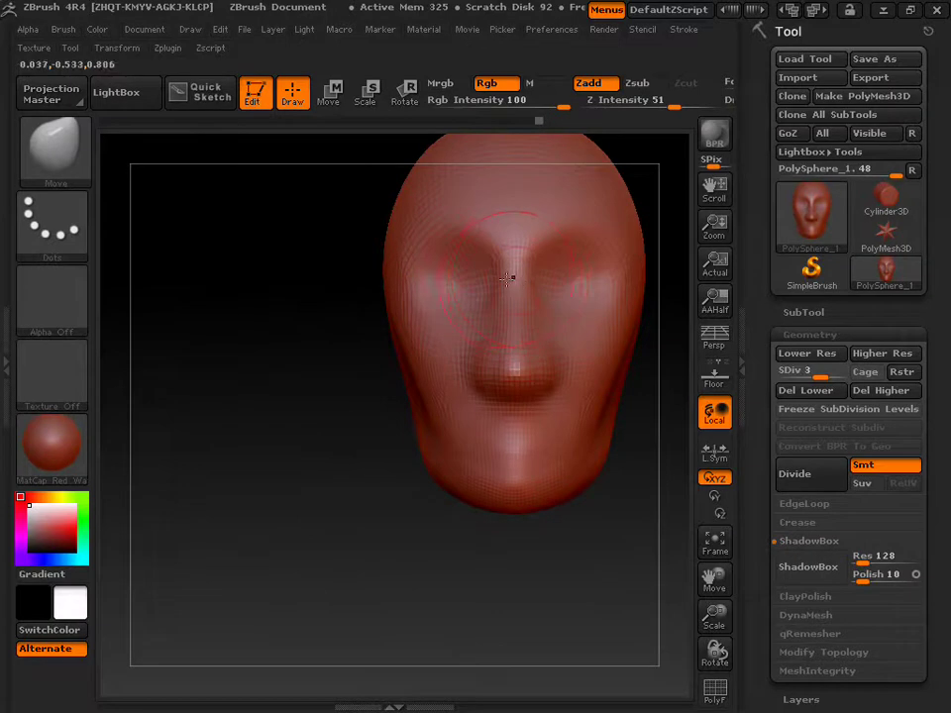
pyautogui.press('s')
pyautogui.moveTo(318, 360); pyautogui.dragTo(302, 362)
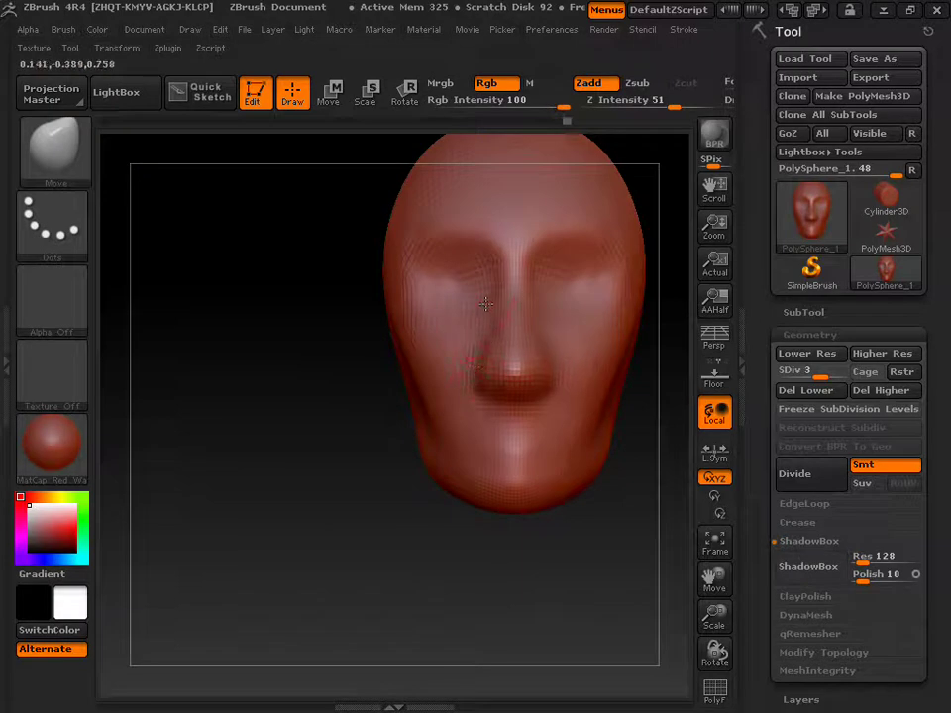
# - Smooth out the left eye socket at full strength with Shift
pyautogui.moveTo(358, 346)
pyautogui.mouseDown()
pyautogui.moveTo(343, 371)
pyautogui.moveTo(378, 376)
pyautogui.moveTo(372, 383)
pyautogui.mouseUp()
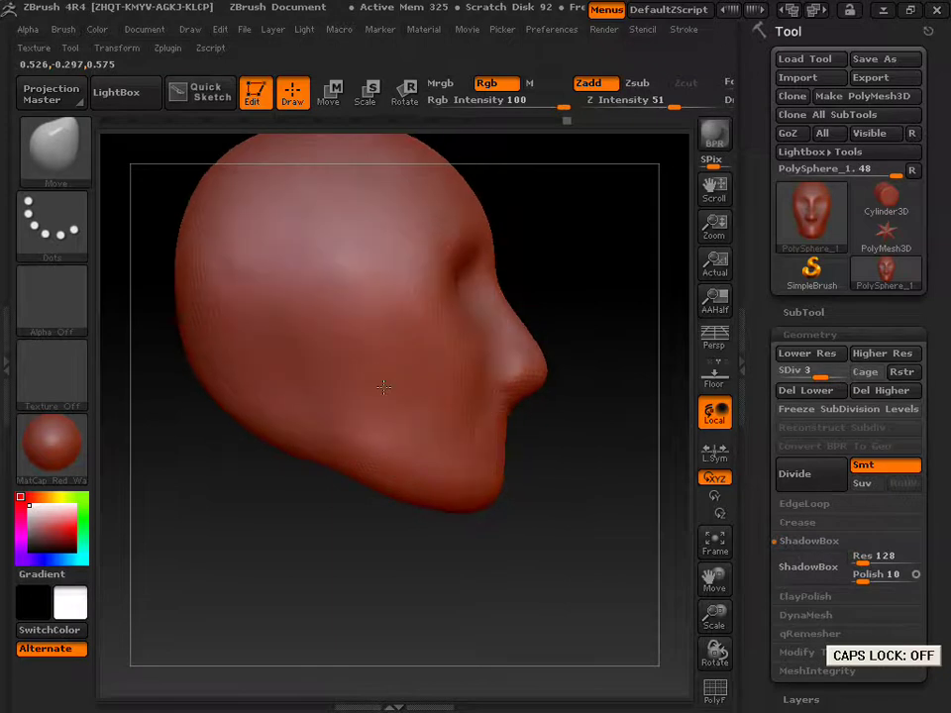
pyautogui.moveTo(588, 522); pyautogui.dragTo(507, 526)
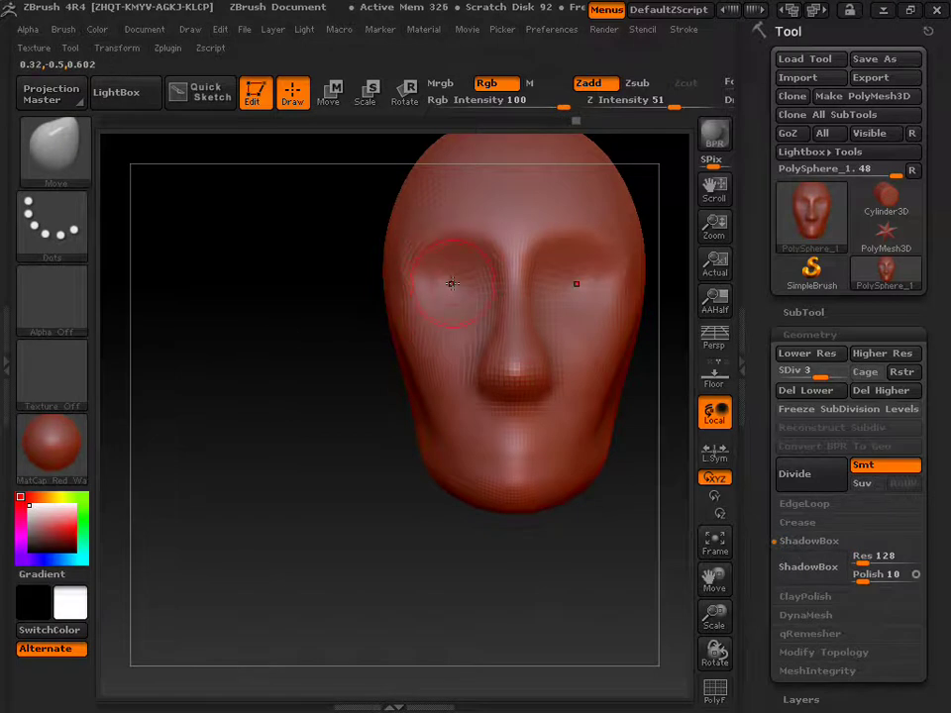
pyautogui.press('s')
pyautogui.press('shift')
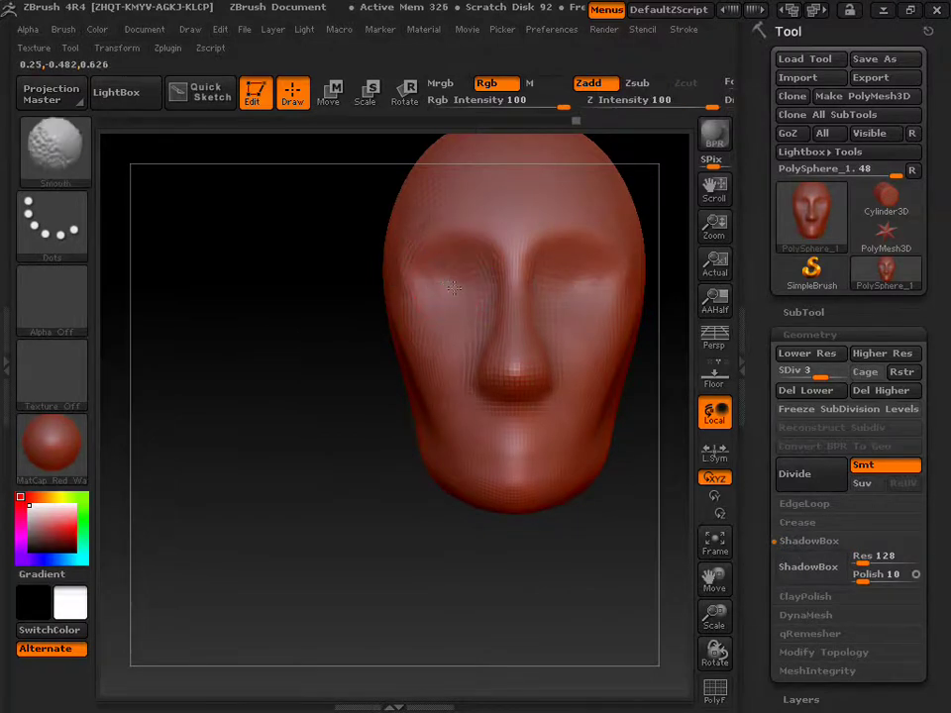
pyautogui.keyDown('shift'); pyautogui.moveTo(436, 282); pyautogui.dragTo(461, 275); pyautogui.keyUp('shift')
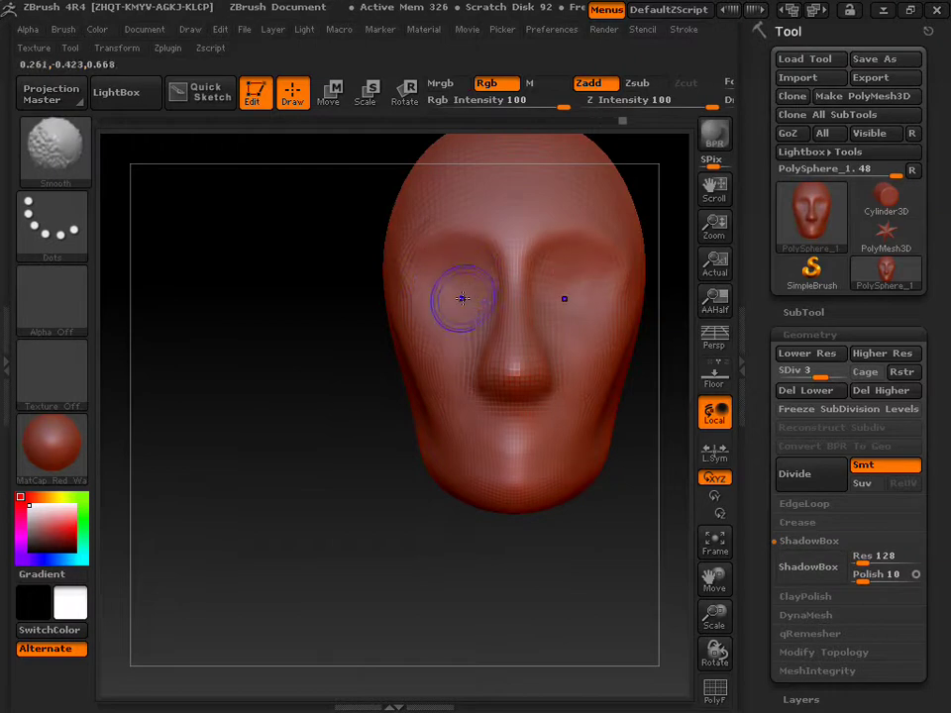
# - Orbit the head through profile, three-quarter and front views to check the smoothed sockets
pyautogui.moveTo(341, 312); pyautogui.dragTo(380, 341)
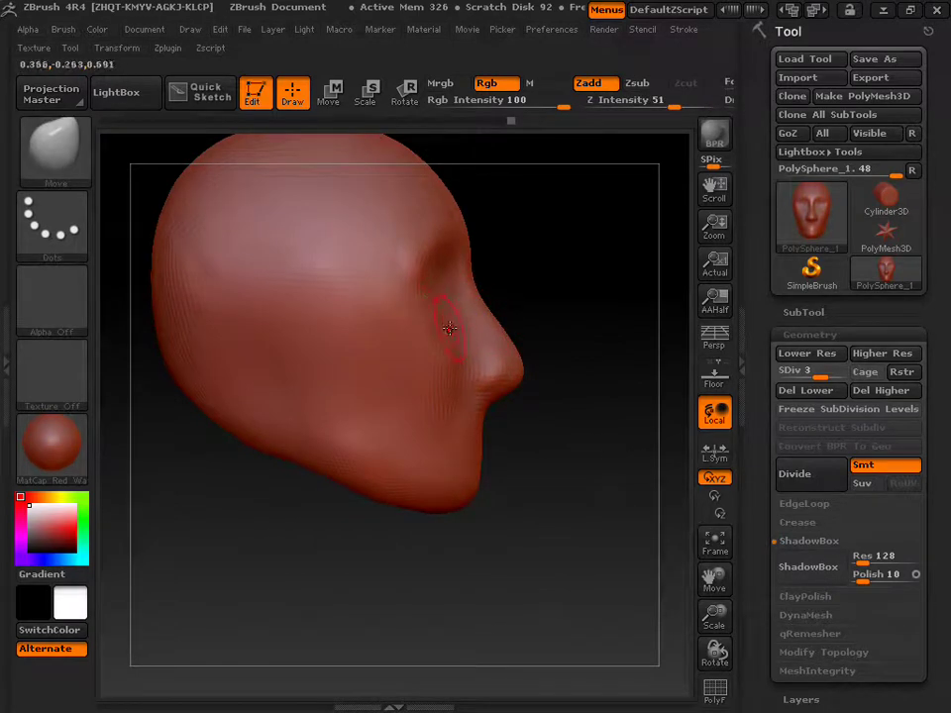
pyautogui.moveTo(485, 299); pyautogui.dragTo(443, 286)
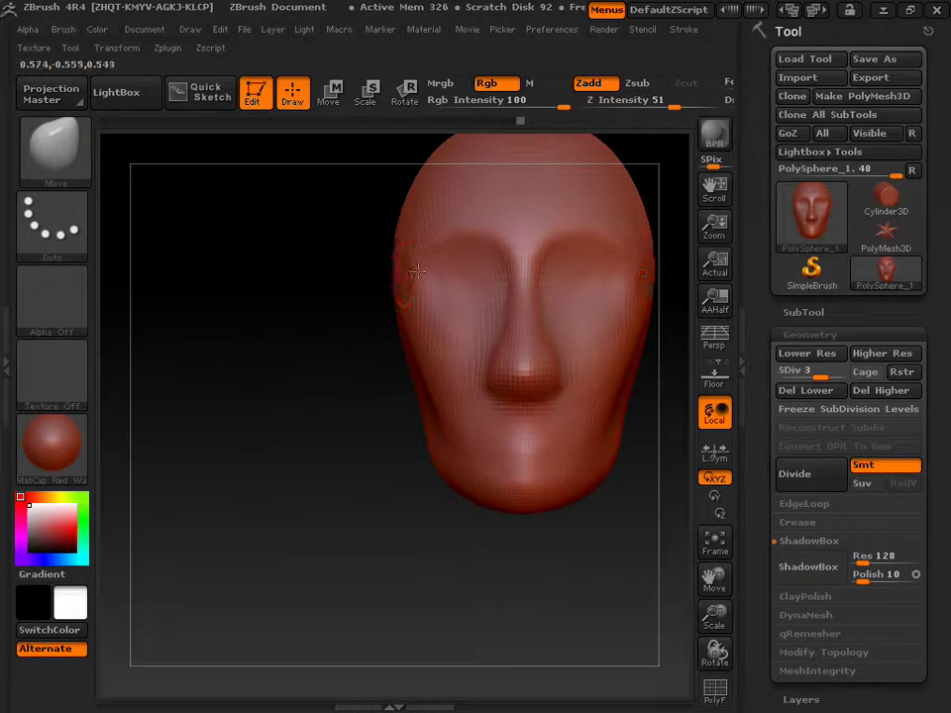
pyautogui.keyDown('shift'); pyautogui.moveTo(340, 268); pyautogui.dragTo(404, 284); pyautogui.keyUp('shift')
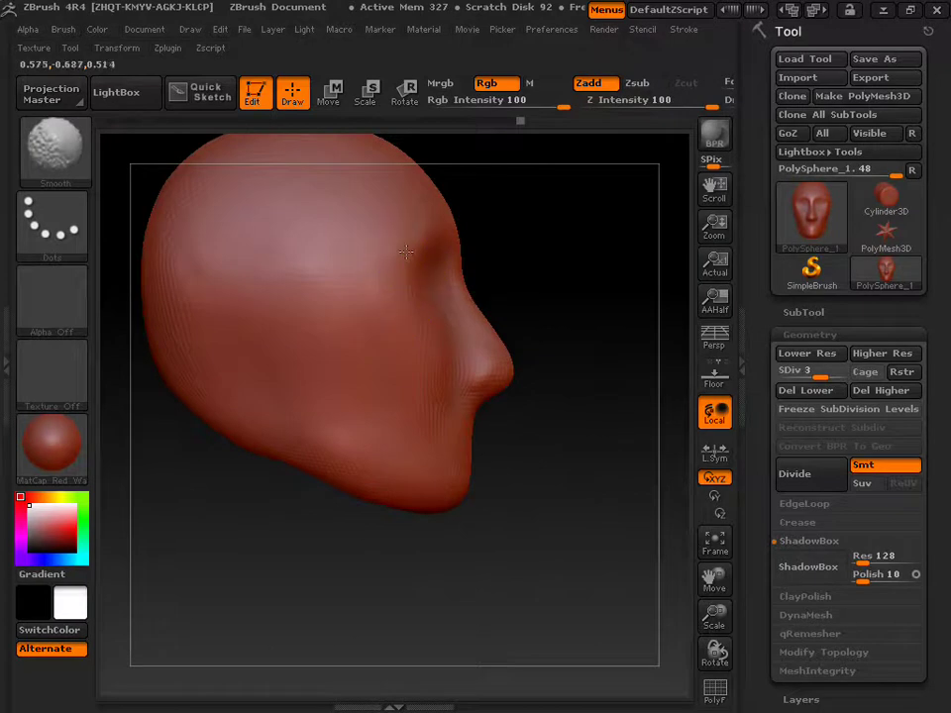
pyautogui.moveTo(590, 261); pyautogui.dragTo(497, 258)
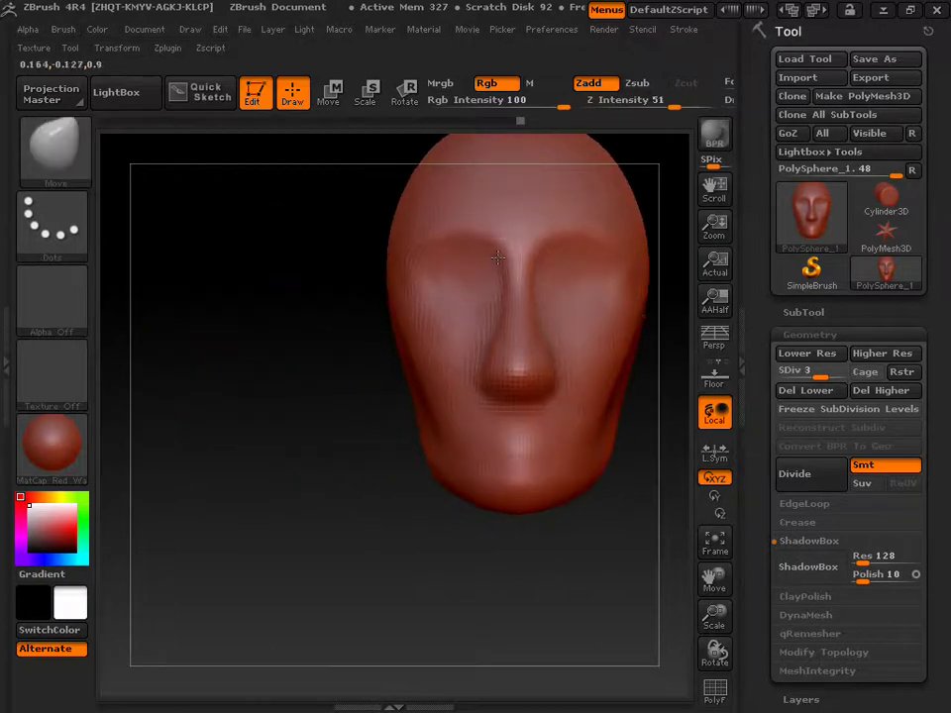
pyautogui.moveTo(341, 341)
pyautogui.mouseDown()
pyautogui.moveTo(411, 343)
pyautogui.moveTo(414, 284)
pyautogui.mouseUp()
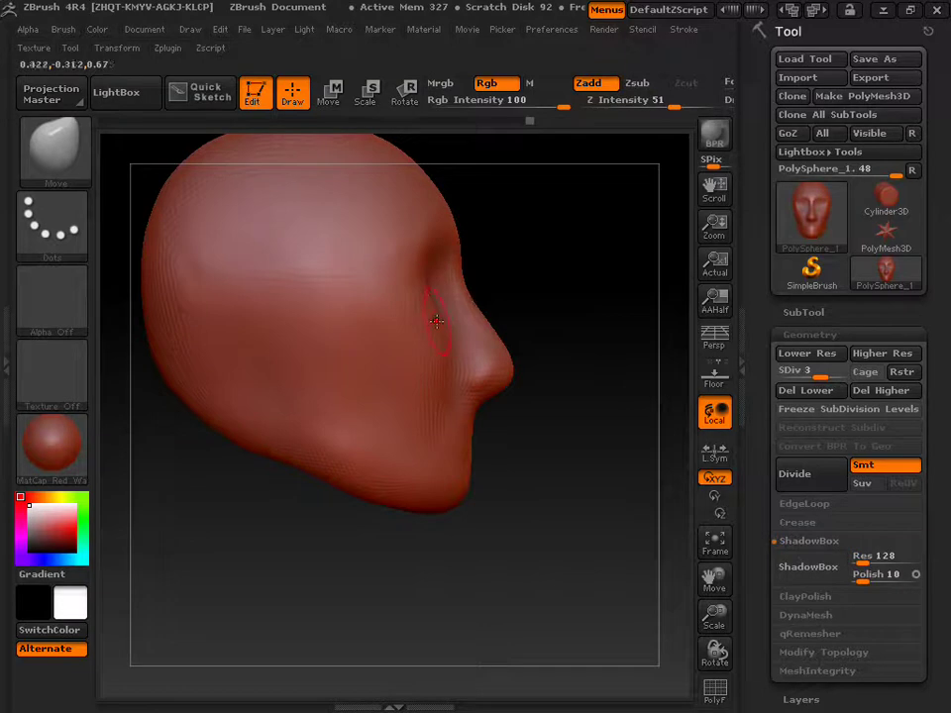
pyautogui.moveTo(522, 265)
pyautogui.mouseDown()
pyautogui.moveTo(471, 268)
pyautogui.moveTo(353, 202)
pyautogui.mouseUp()
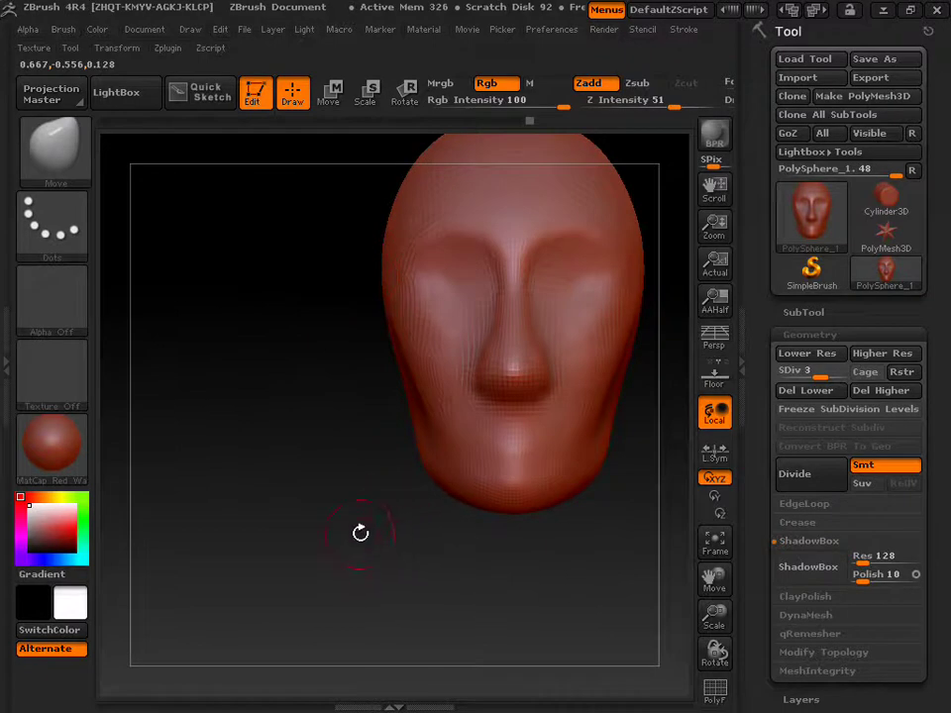
pyautogui.moveTo(313, 528); pyautogui.dragTo(310, 490)
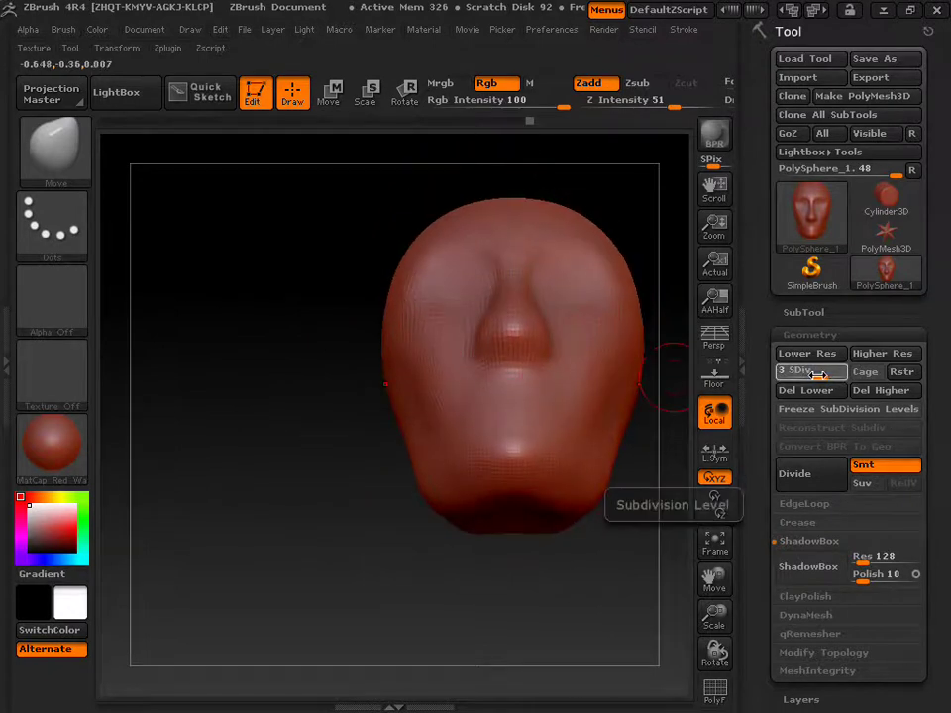
# - Subdivide the head to level 4, reframe it, and set the brush size to 23
pyautogui.press('d')
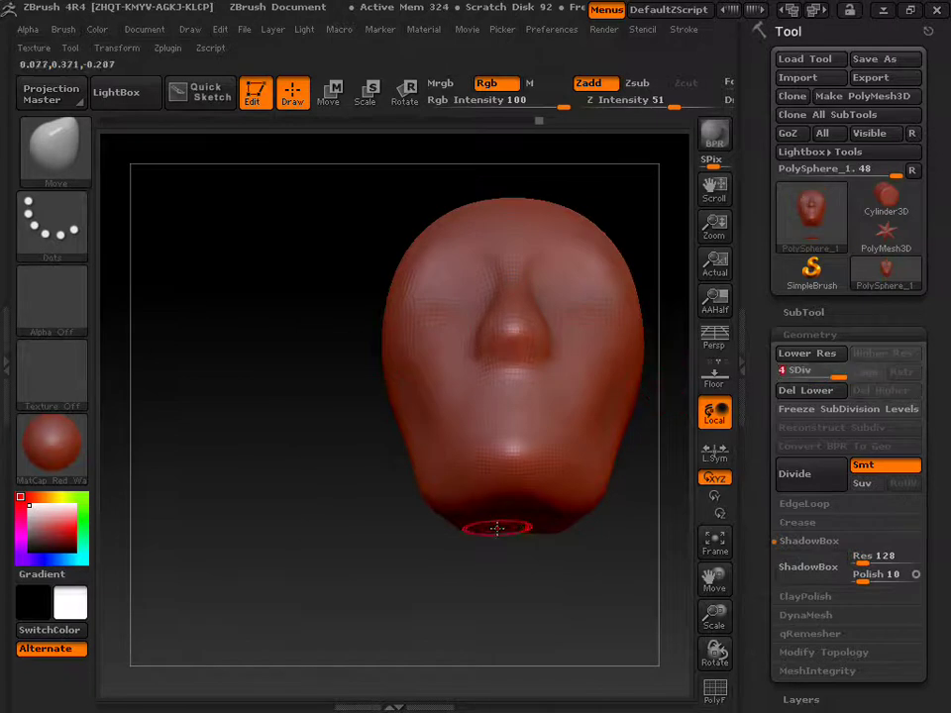
pyautogui.moveTo(528, 539); pyautogui.dragTo(537, 466)
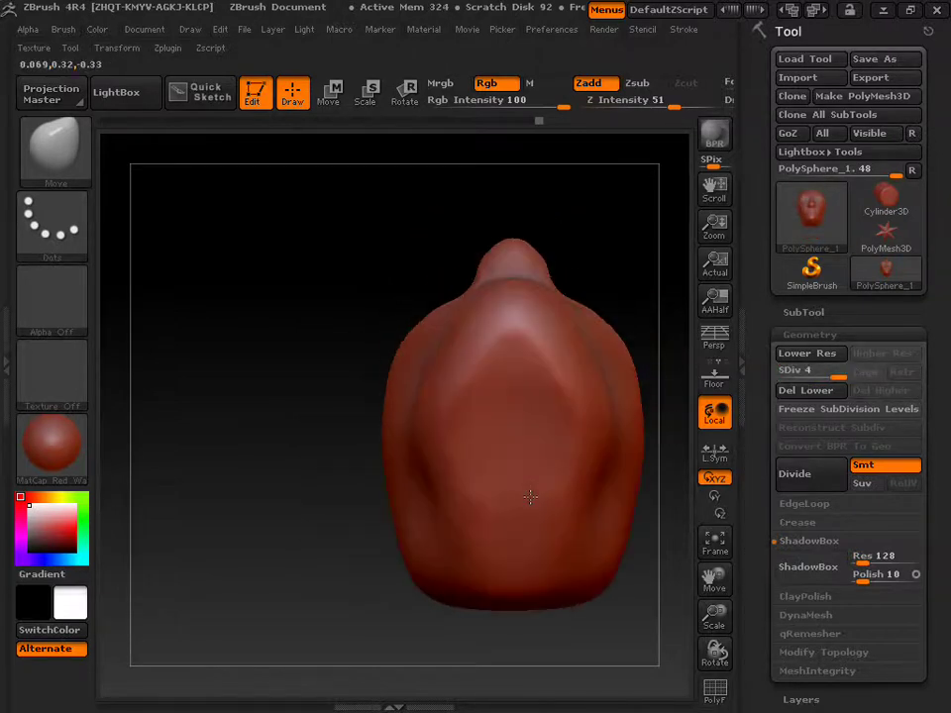
pyautogui.click(715, 543)
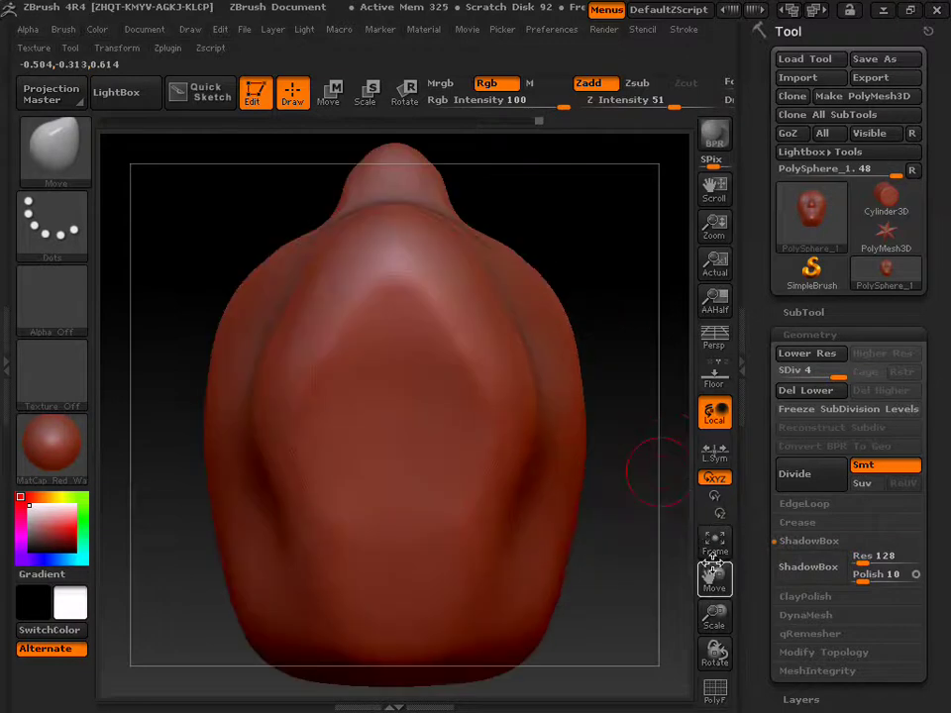
pyautogui.moveTo(714, 580); pyautogui.dragTo(711, 639)
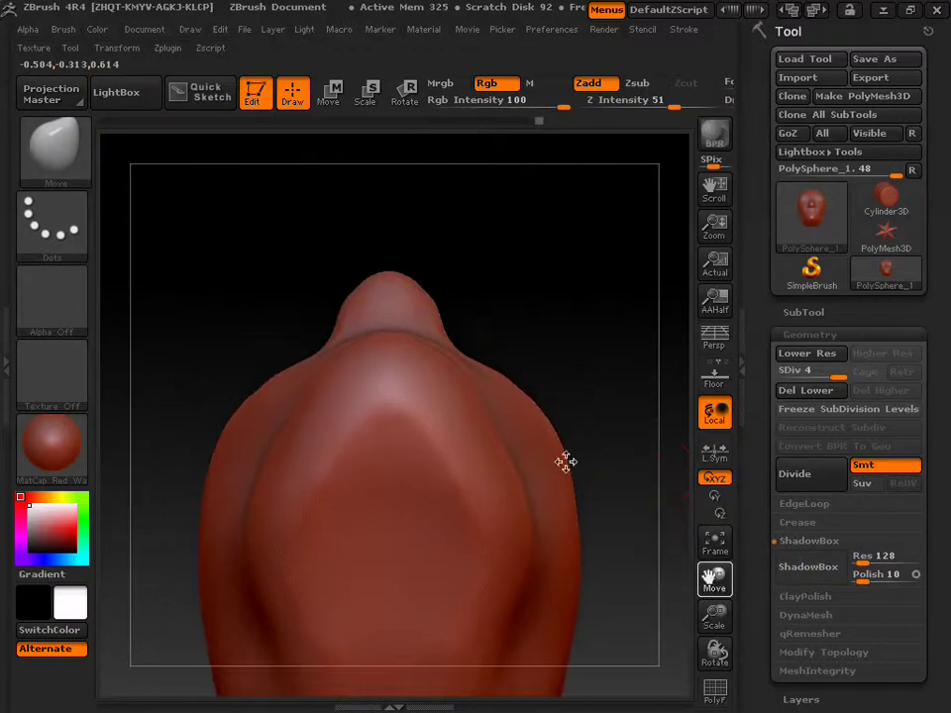
pyautogui.press('s')
pyautogui.moveTo(371, 314); pyautogui.dragTo(359, 313)
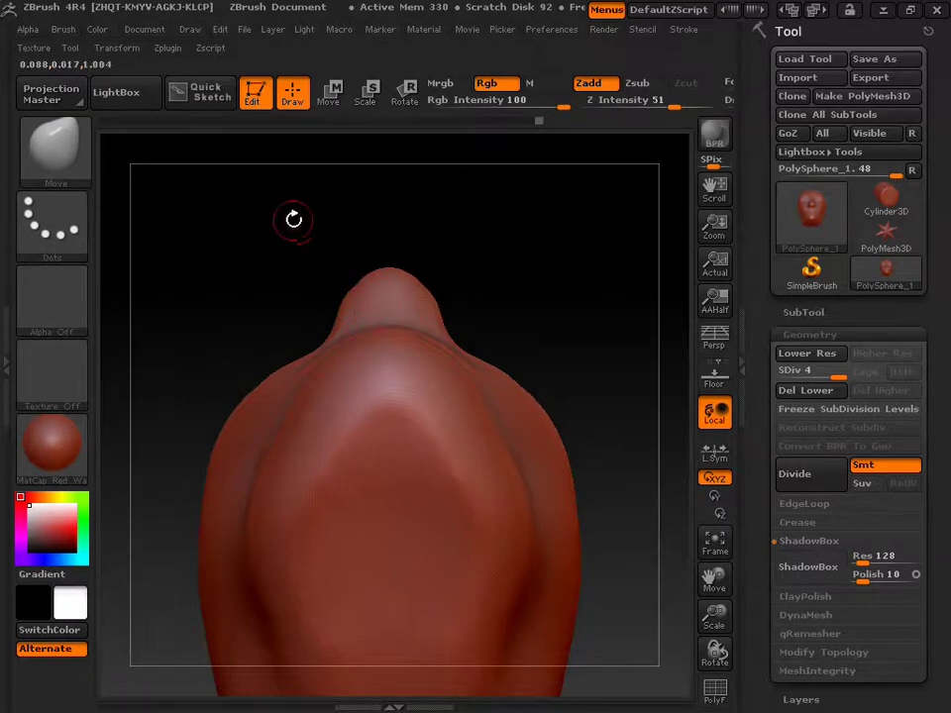
# - Switch to the Inflat brush and sculpt the nostrils, inspecting them from front and below
pyautogui.press('b')
pyautogui.press('i')
pyautogui.press('n')
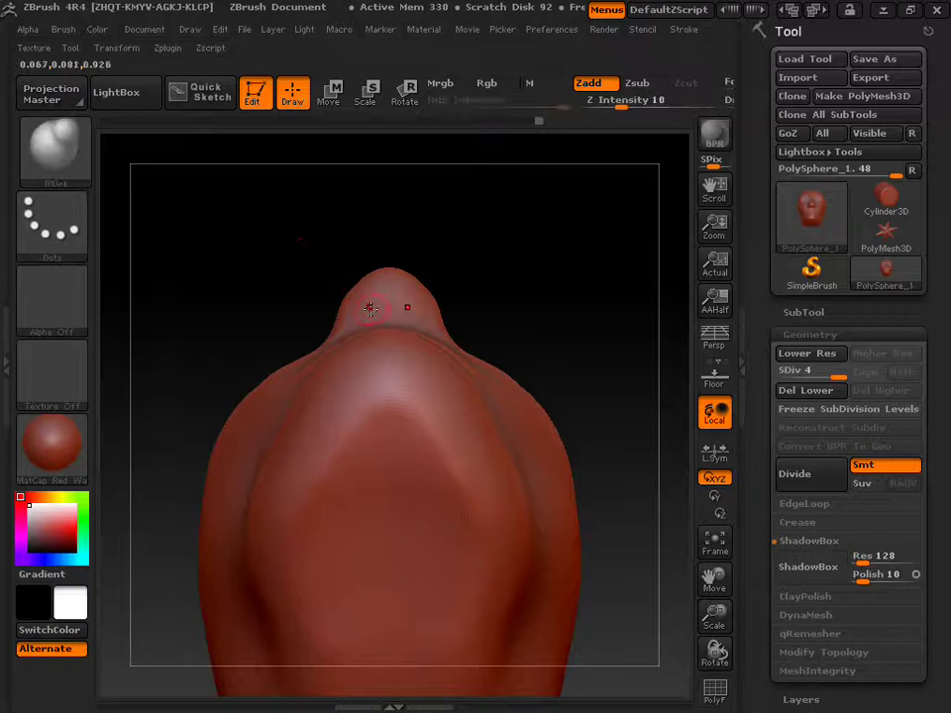
pyautogui.press('s')
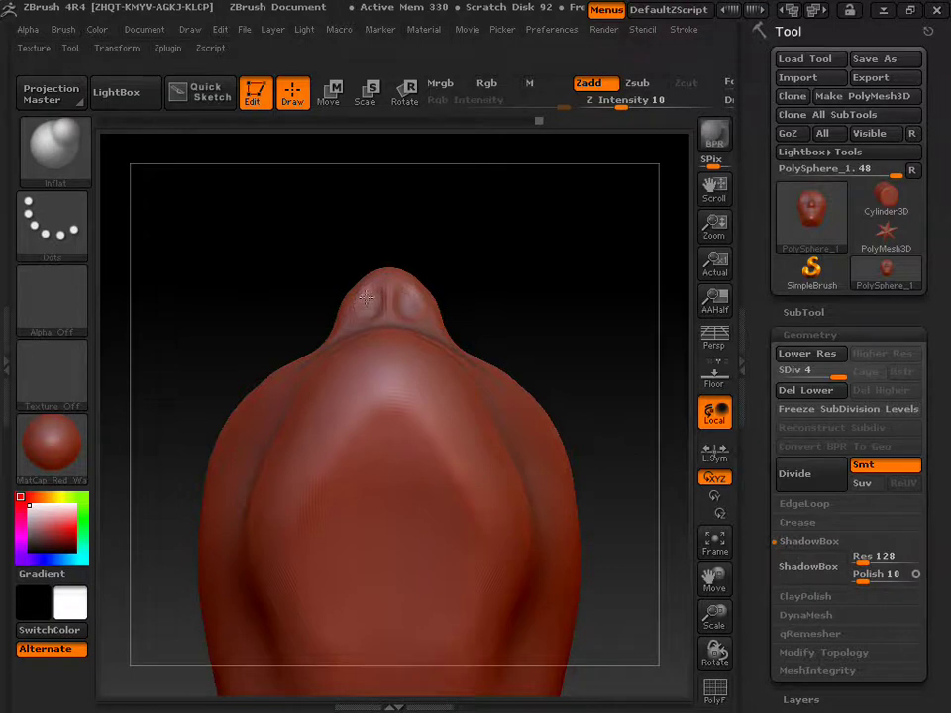
pyautogui.moveTo(478, 268); pyautogui.dragTo(493, 418)
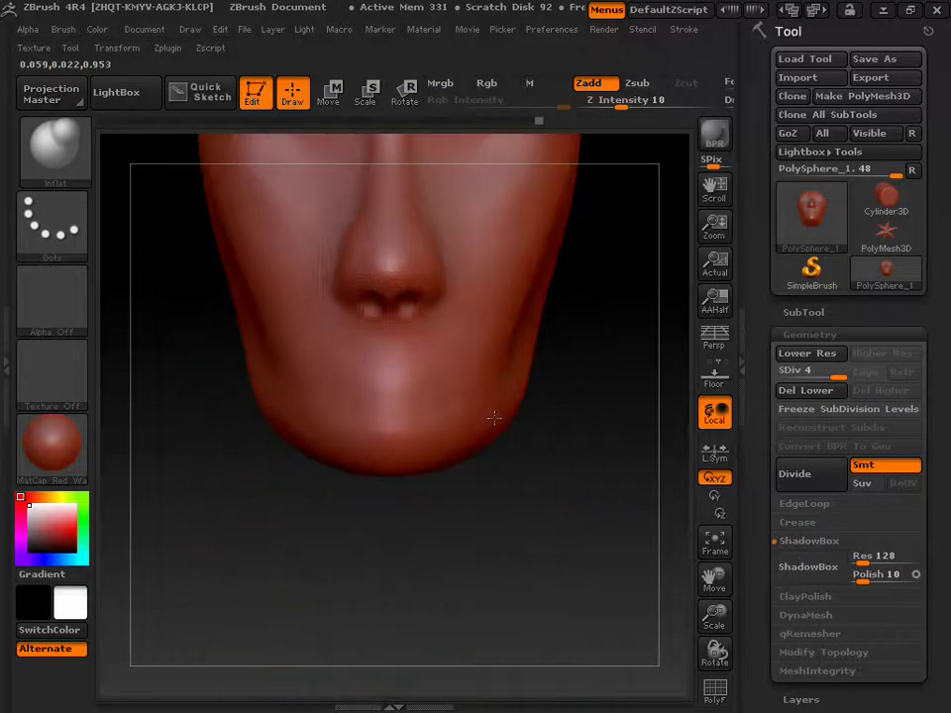
pyautogui.moveTo(628, 509)
pyautogui.mouseDown()
pyautogui.moveTo(621, 406)
pyautogui.moveTo(630, 321)
pyautogui.moveTo(615, 323)
pyautogui.mouseUp()
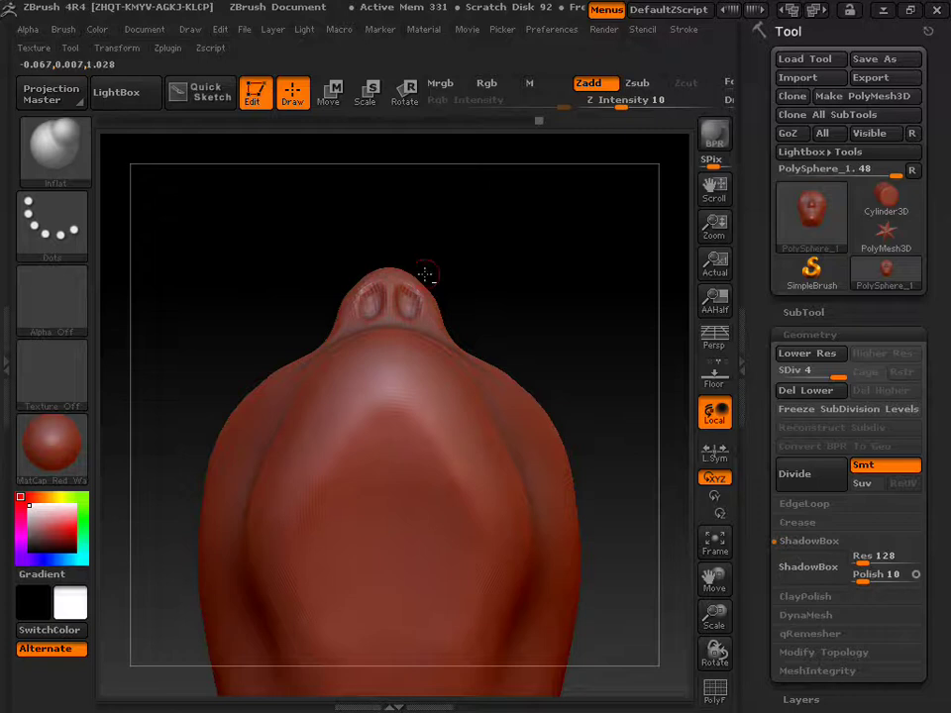
pyautogui.moveTo(492, 301)
pyautogui.mouseDown()
pyautogui.moveTo(499, 435)
pyautogui.moveTo(562, 439)
pyautogui.moveTo(598, 479)
pyautogui.moveTo(622, 482)
pyautogui.mouseUp()
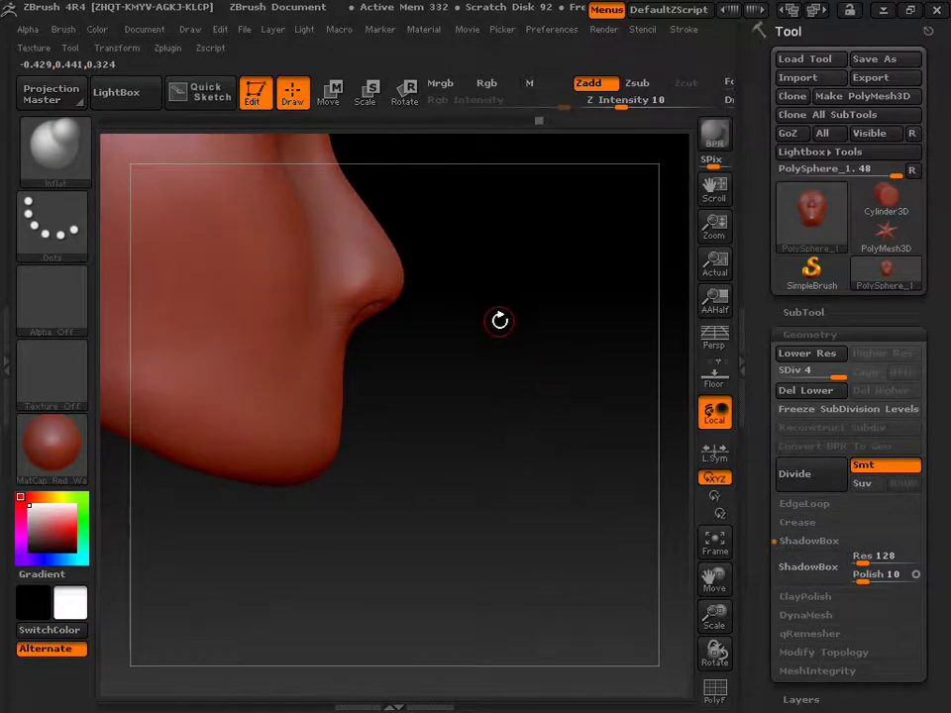
# - Reshape the nose tip and nostril area with a size-70 brush, then refit the head
pyautogui.press('s')
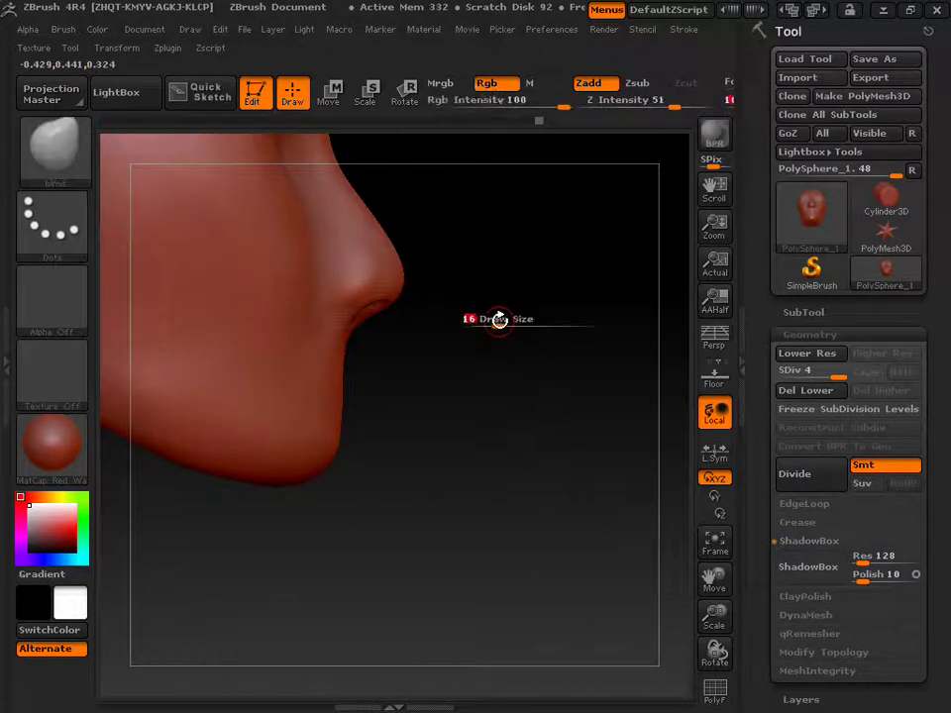
pyautogui.moveTo(500, 320); pyautogui.dragTo(540, 320)
pyautogui.moveTo(376, 302); pyautogui.dragTo(397, 300)
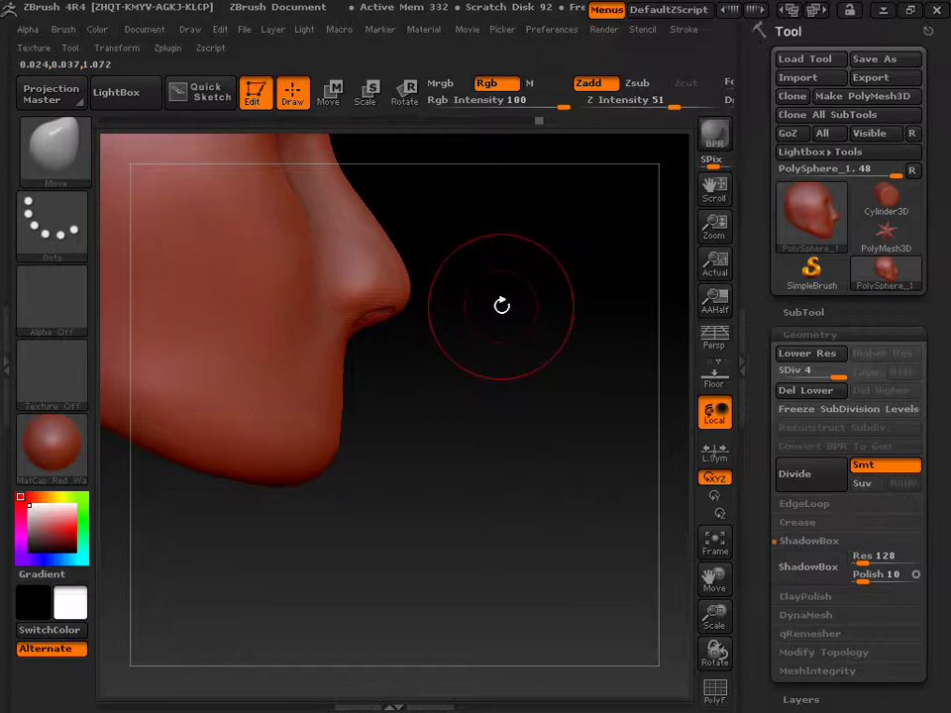
pyautogui.click(714, 540)
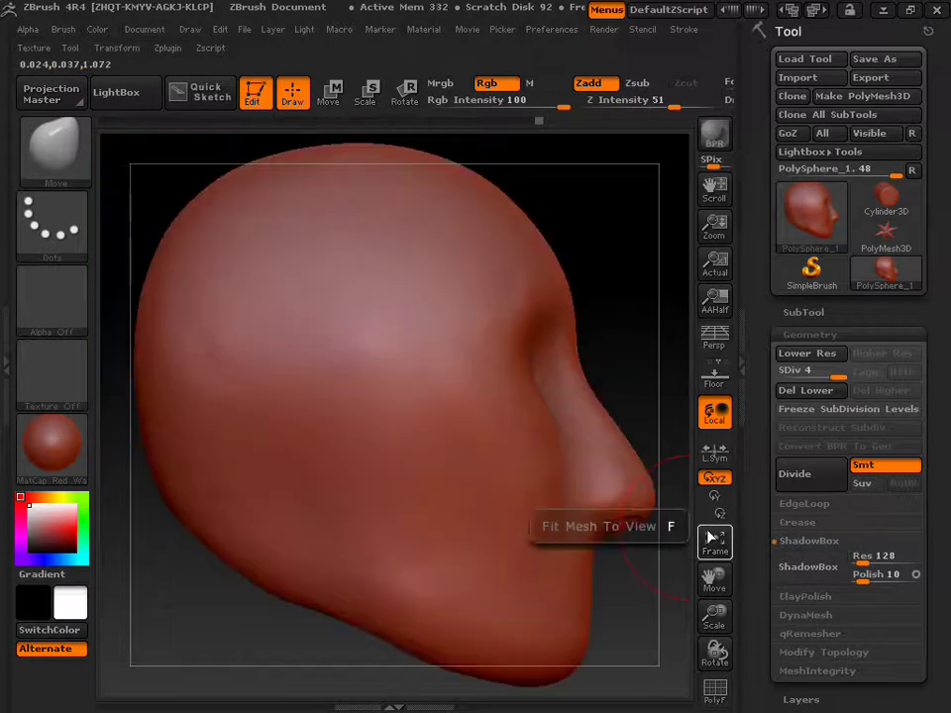
pyautogui.moveTo(714, 616); pyautogui.dragTo(714, 540)
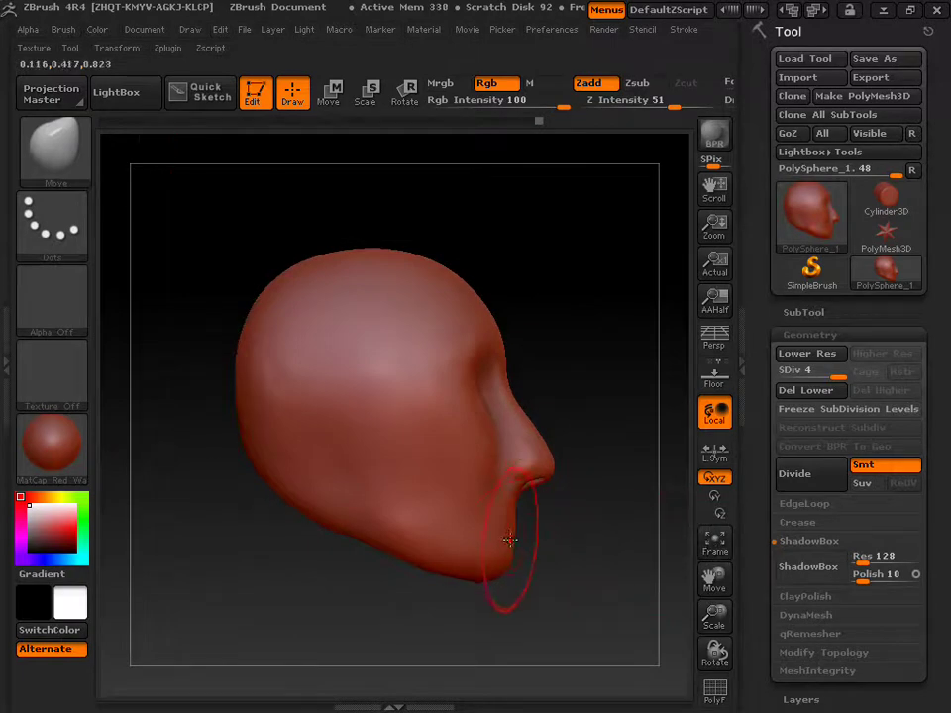
# - Shrink the brush and check the nose from front, three-quarter and profile views
pyautogui.press('s')
pyautogui.moveTo(555, 560); pyautogui.dragTo(545, 562)
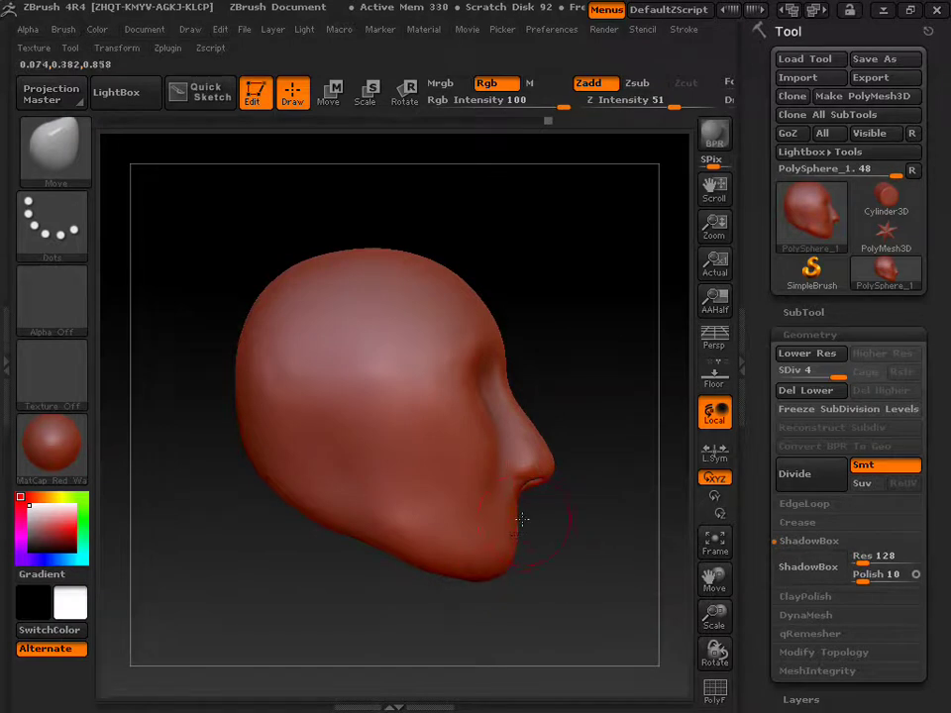
pyautogui.moveTo(544, 537); pyautogui.dragTo(477, 539)
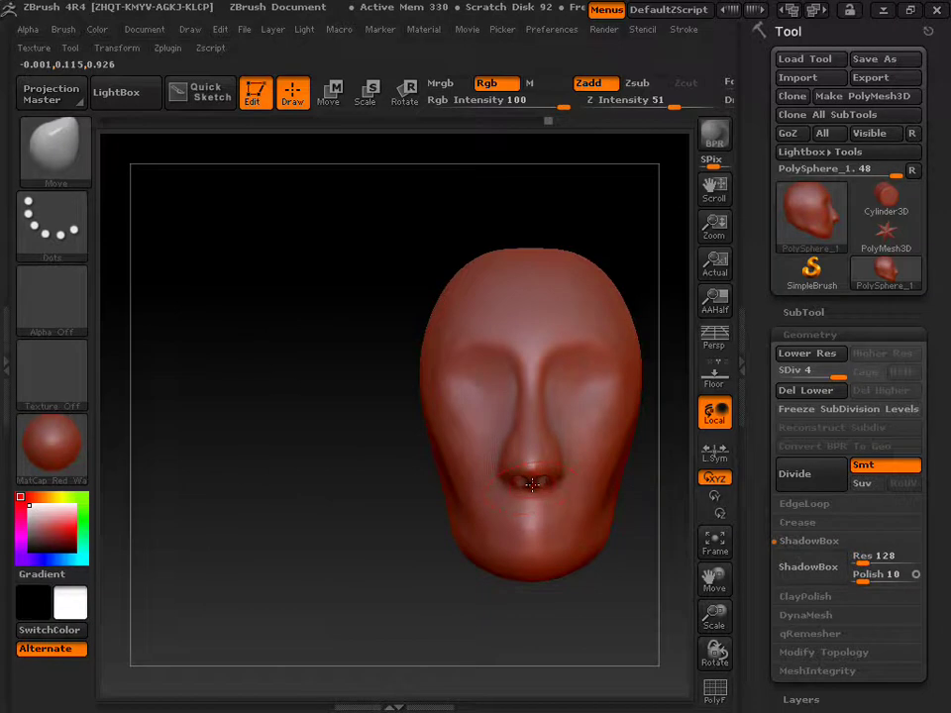
pyautogui.moveTo(395, 473); pyautogui.dragTo(445, 485)
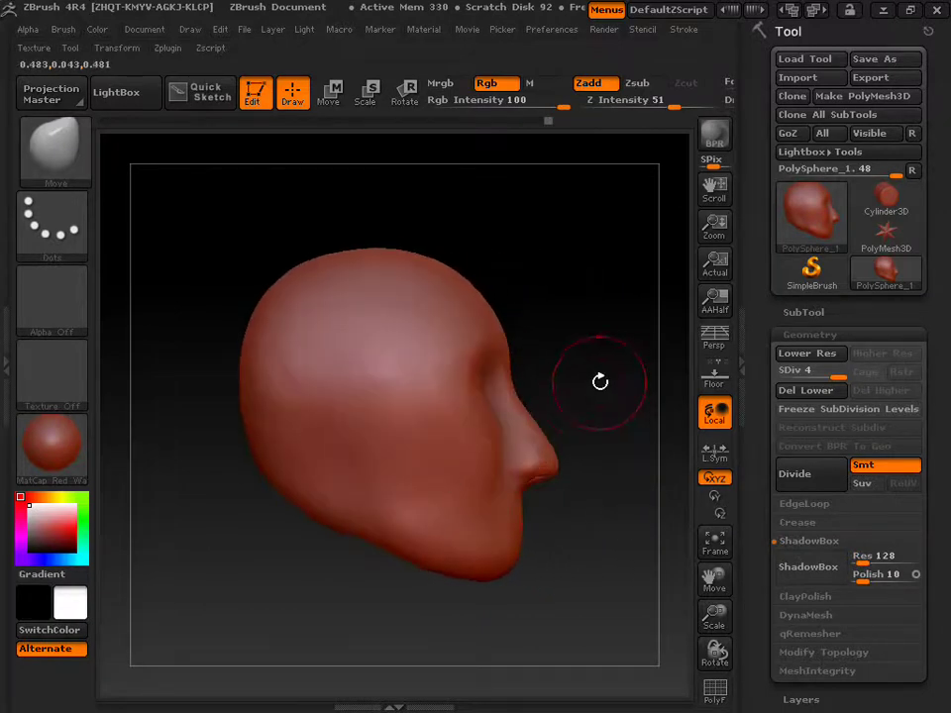
pyautogui.moveTo(590, 363); pyautogui.dragTo(485, 381)
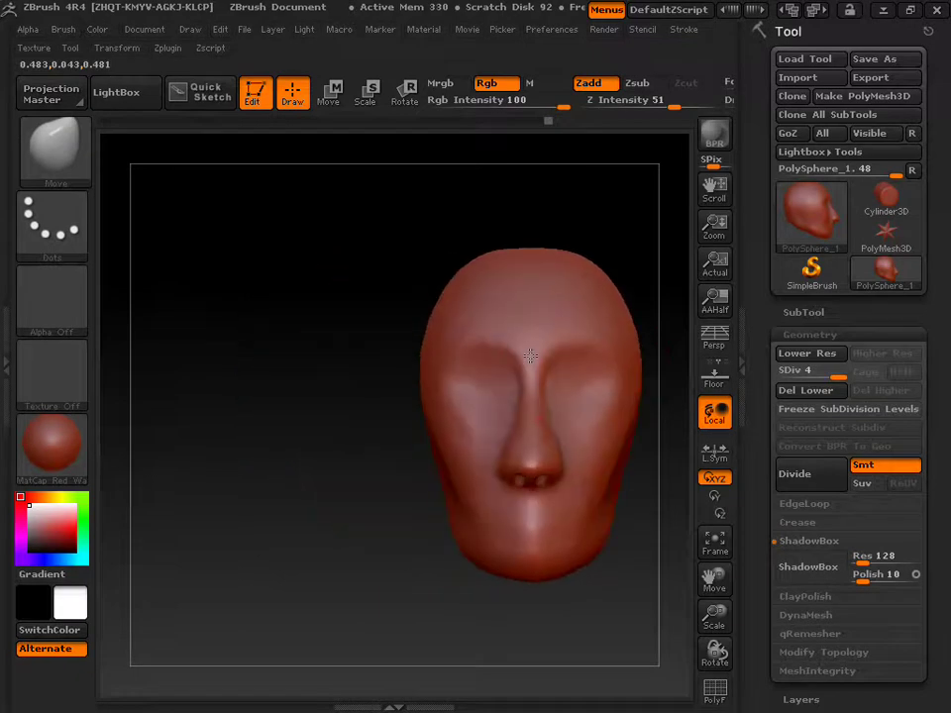
pyautogui.moveTo(396, 467)
pyautogui.mouseDown()
pyautogui.moveTo(453, 469)
pyautogui.moveTo(376, 452)
pyautogui.mouseUp()
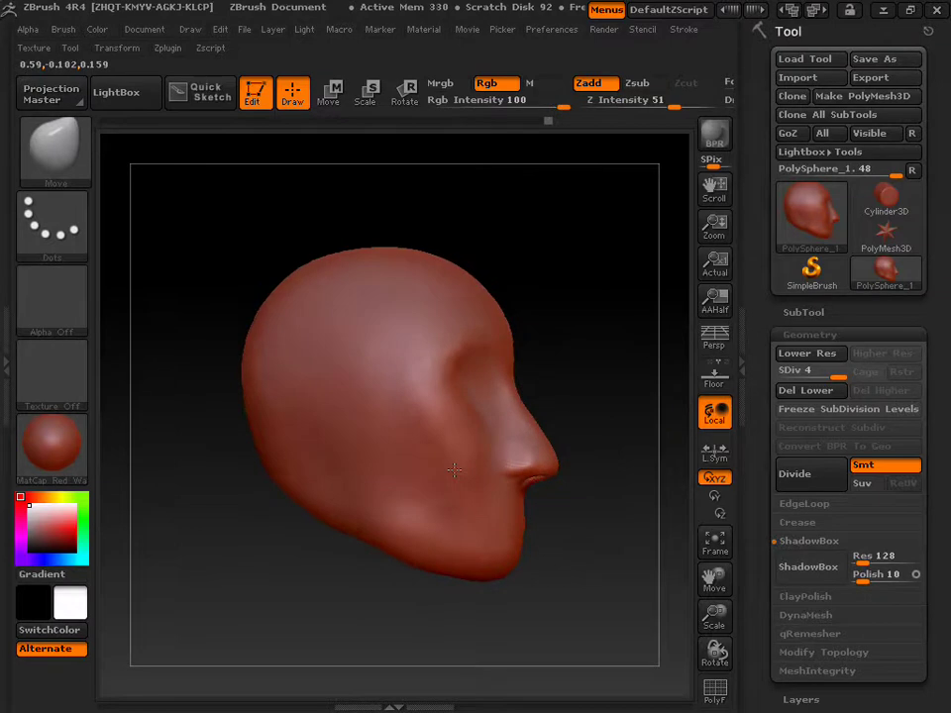
# - Switch to the Move brush, undo the mouth slit under the nose, and recheck from below
pyautogui.press('b')
pyautogui.press('m')
pyautogui.press('v')
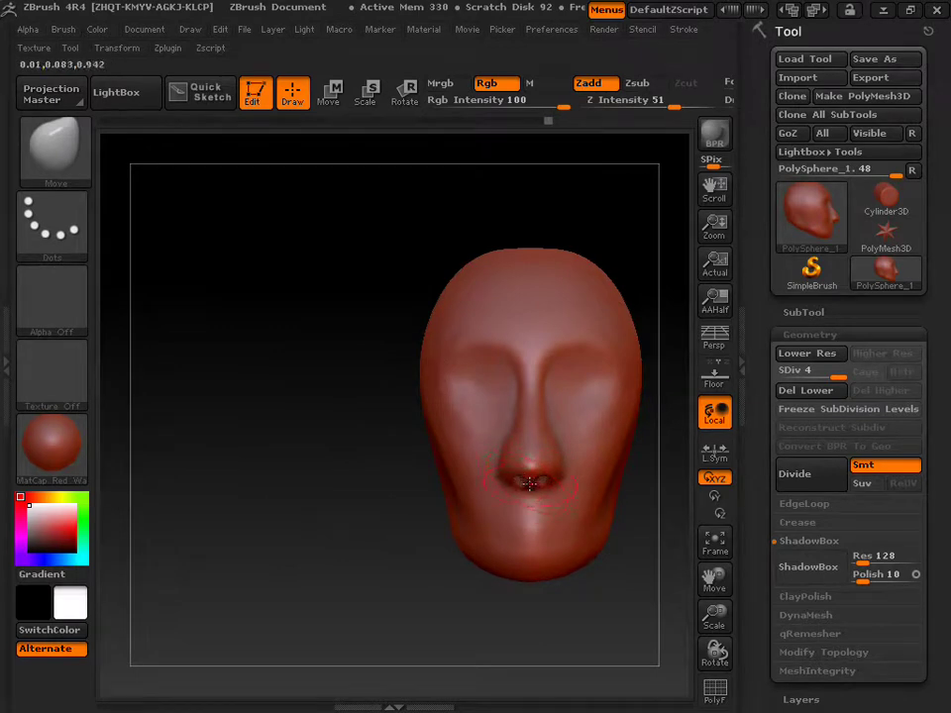
pyautogui.press('s')
pyautogui.moveTo(533, 487); pyautogui.dragTo(518, 486)
pyautogui.hotkey('ctrl', 'z')
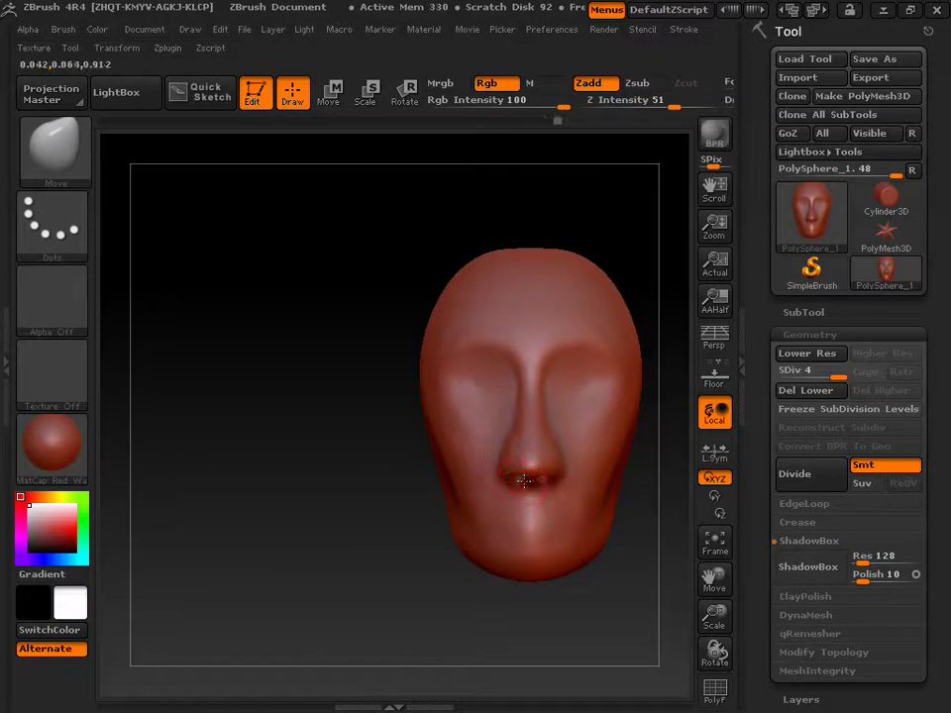
pyautogui.moveTo(446, 567); pyautogui.dragTo(363, 399)
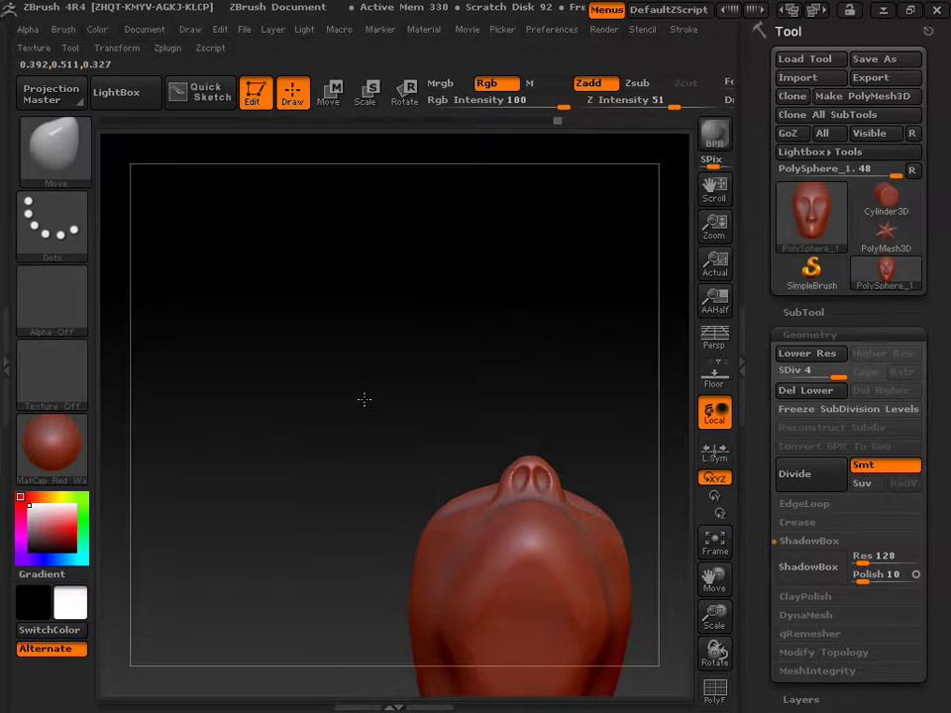
pyautogui.moveTo(377, 375); pyautogui.dragTo(367, 522)
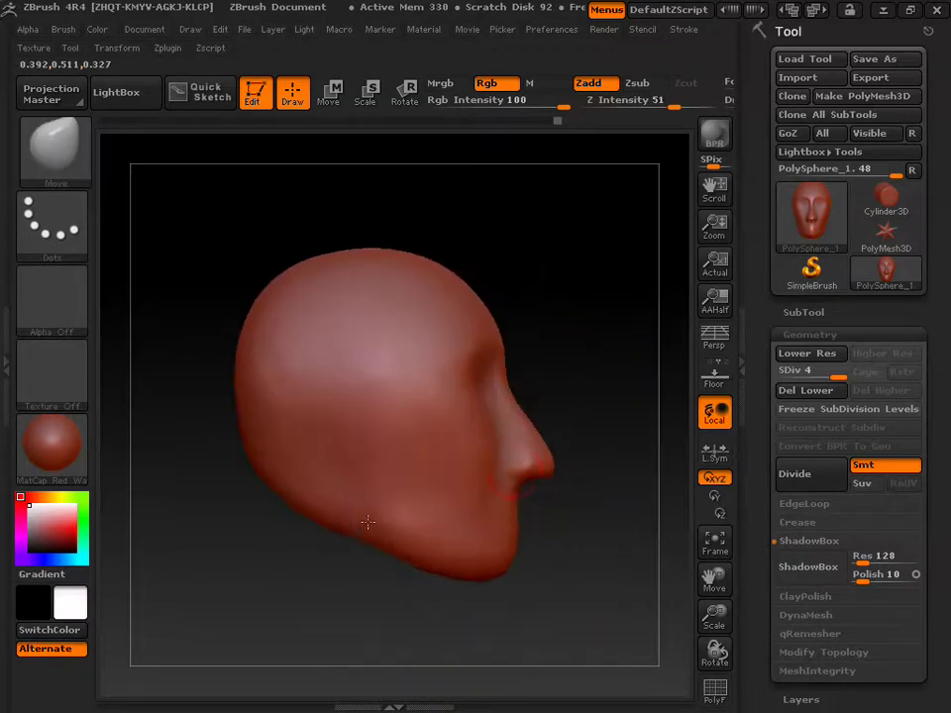
pyautogui.moveTo(552, 376)
pyautogui.mouseDown()
pyautogui.moveTo(537, 344)
pyautogui.moveTo(493, 336)
pyautogui.mouseUp()
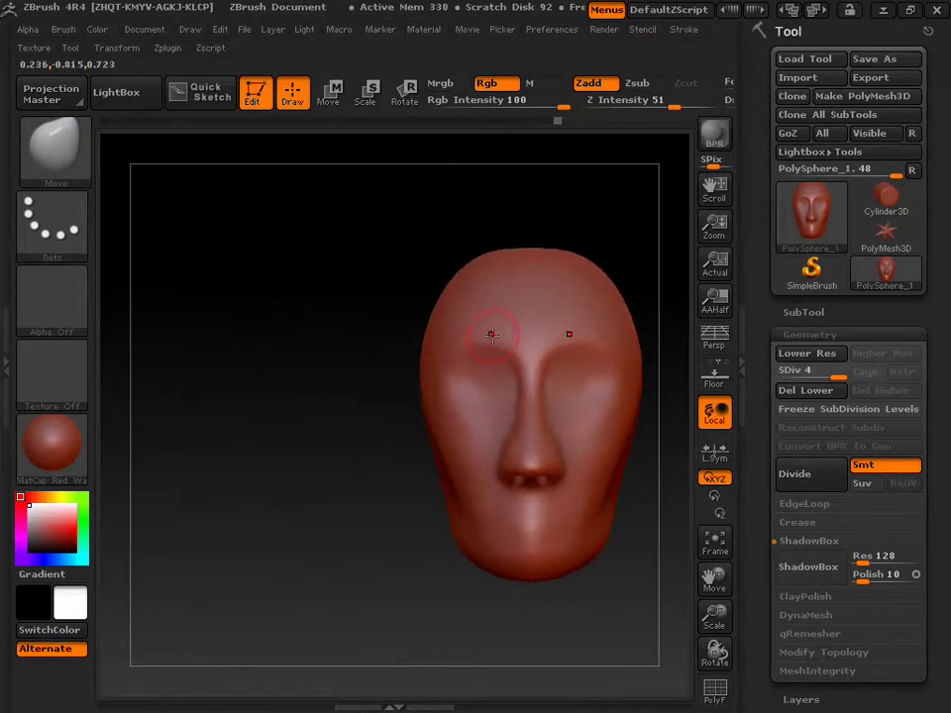
# - Save the tool as PolySphere_1 on the Desktop, overwriting the existing PolySphere_1.ztl
pyautogui.click(857, 62)
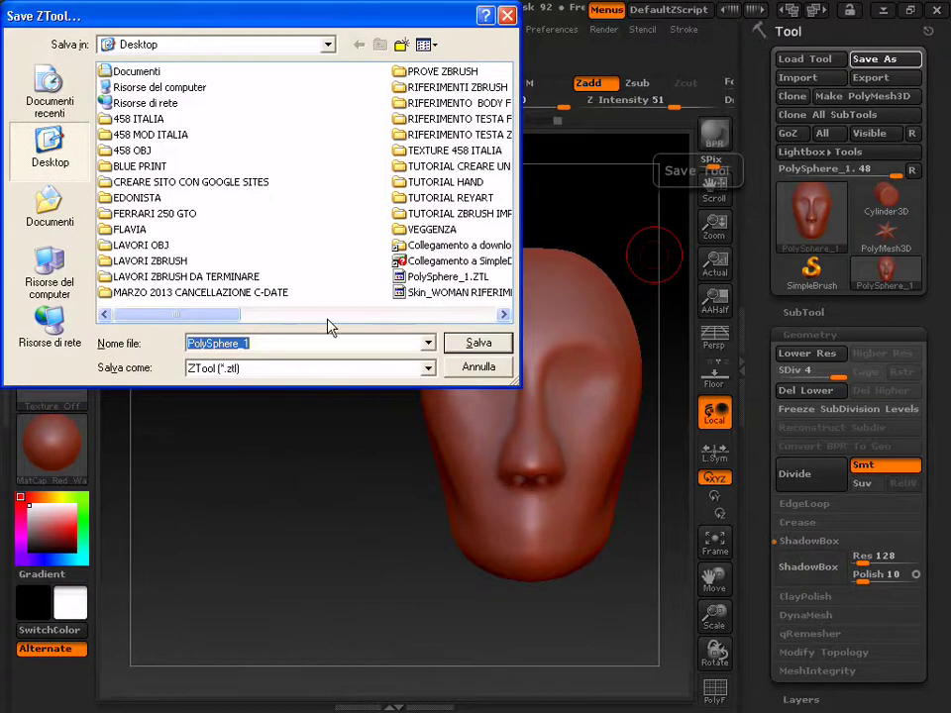
pyautogui.click(460, 347)
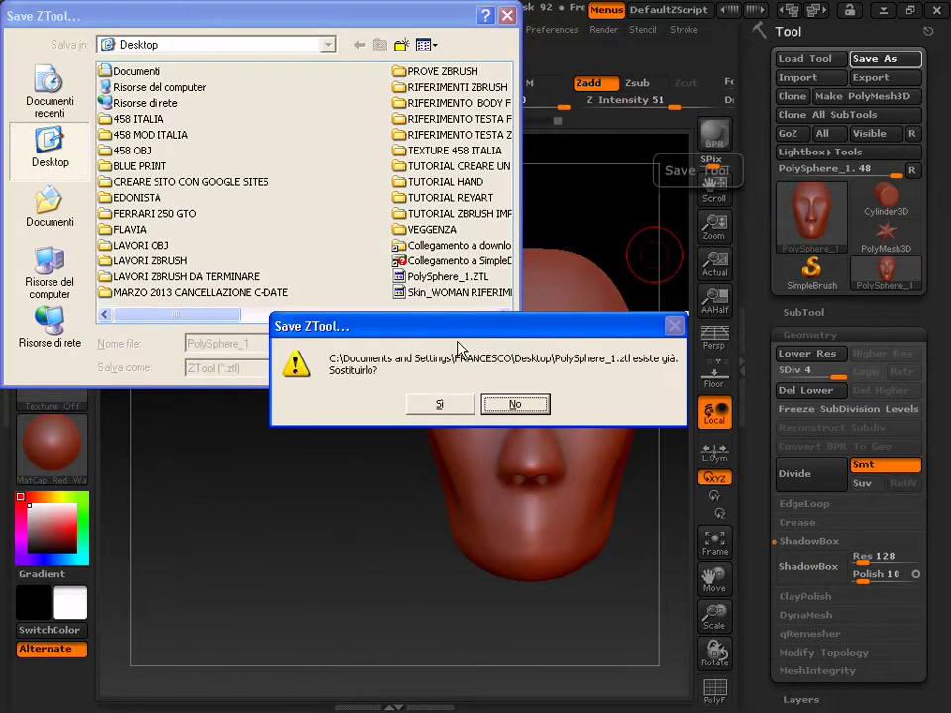
pyautogui.click(439, 404)
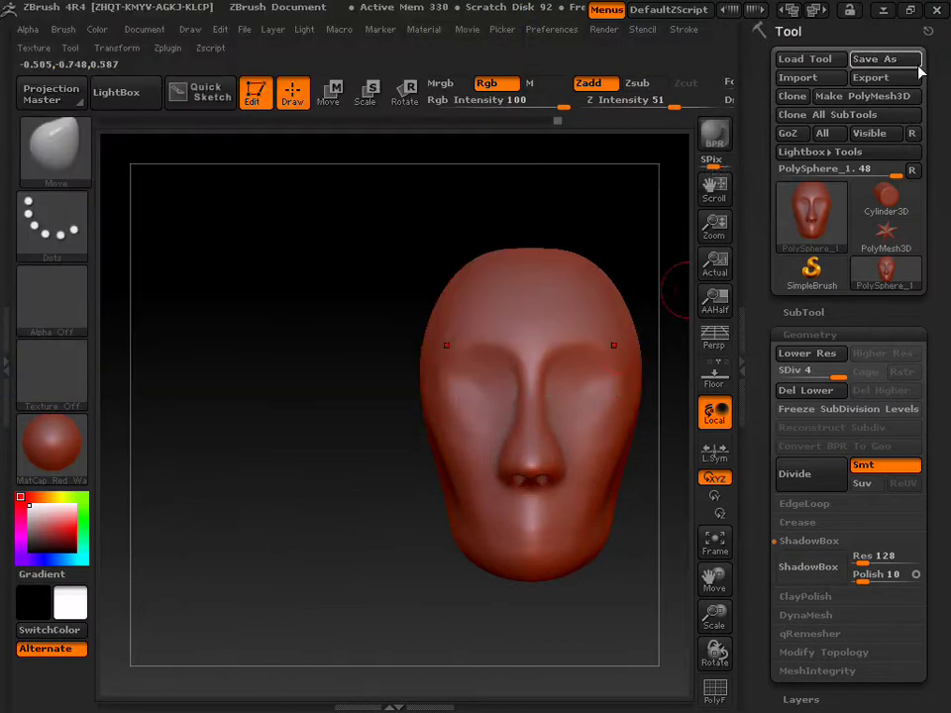
# - Quit ZBrush without saving the project
pyautogui.click(936, 12)
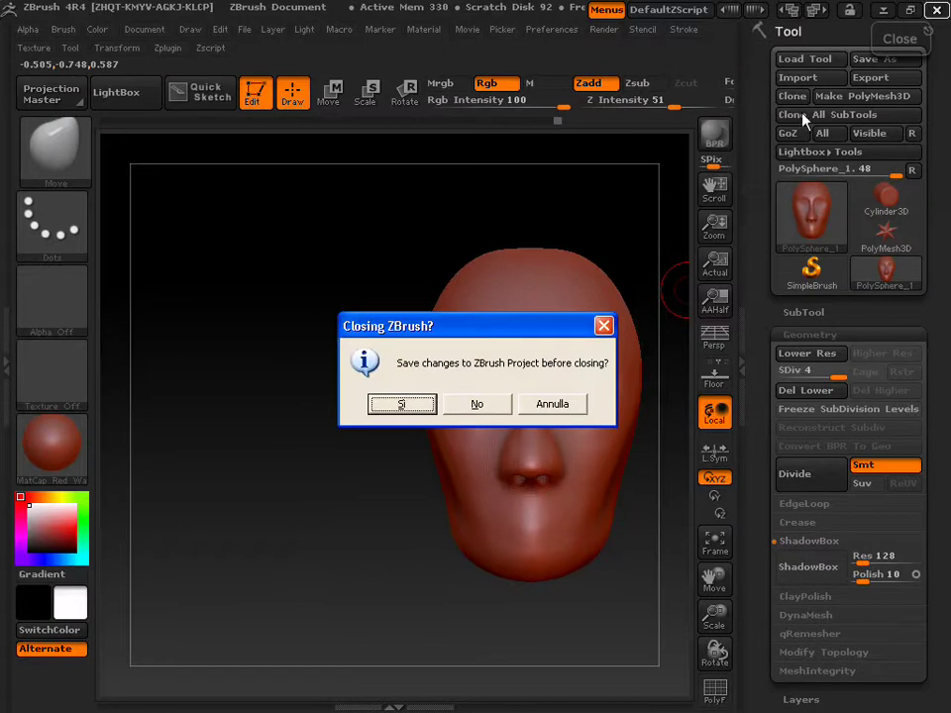
pyautogui.click(488, 408)
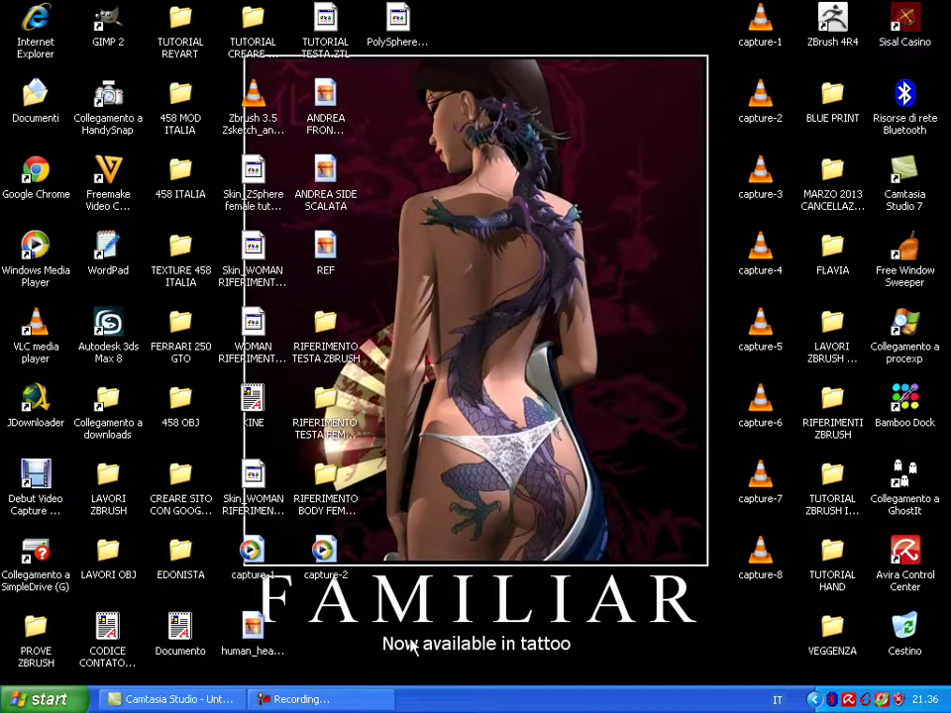
pyautogui.click(366, 699)
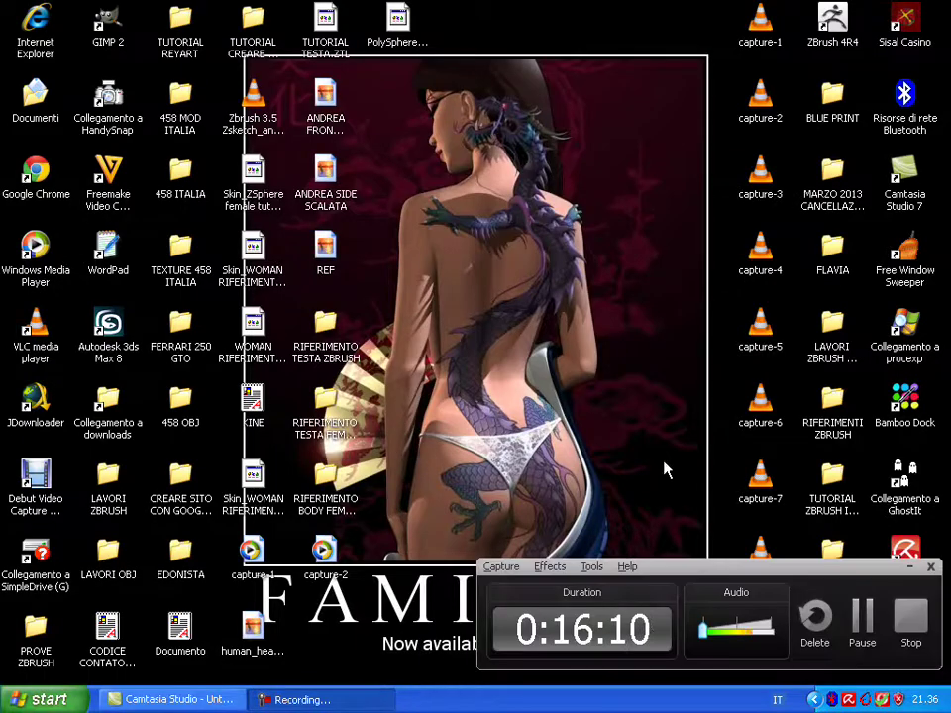